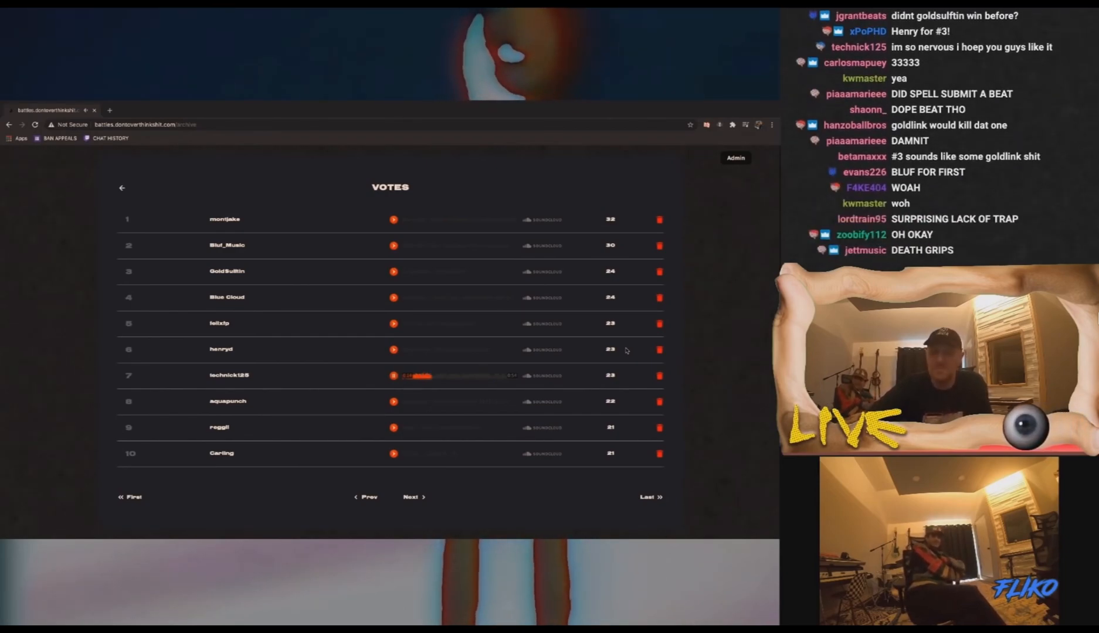
- Toggle playback of the seventh-ranked beat submission in the votes list
click(394, 376)
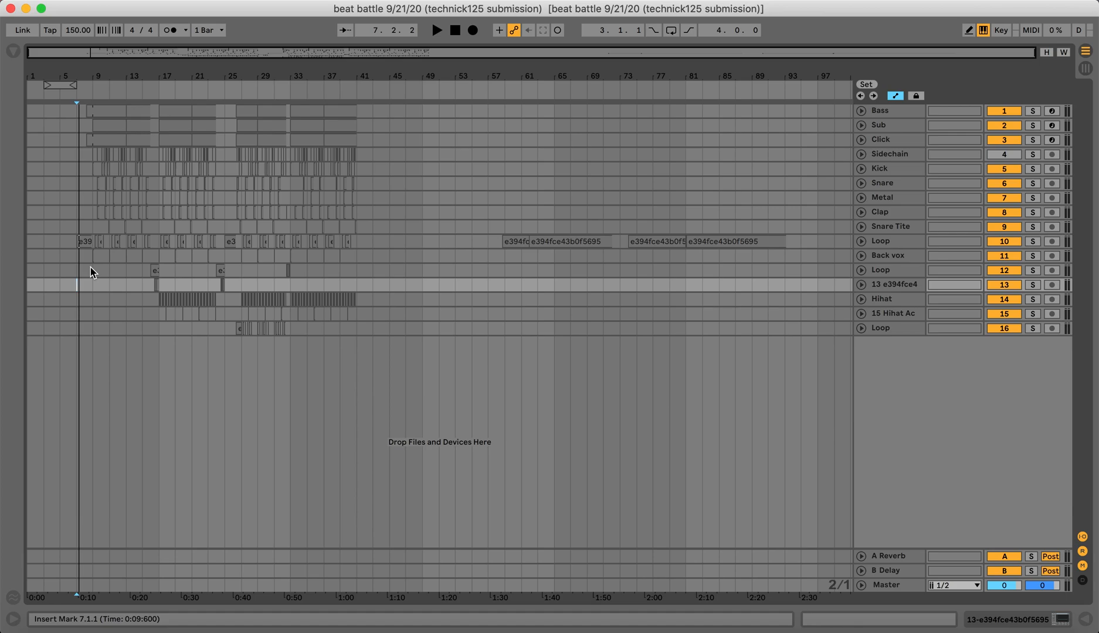
- Look over the Ableton Live arrangement from the Snare track downward and unfold track 13 to examine its clips
scroll(90, 272, up, 5)
scroll(90, 272, down, 5)
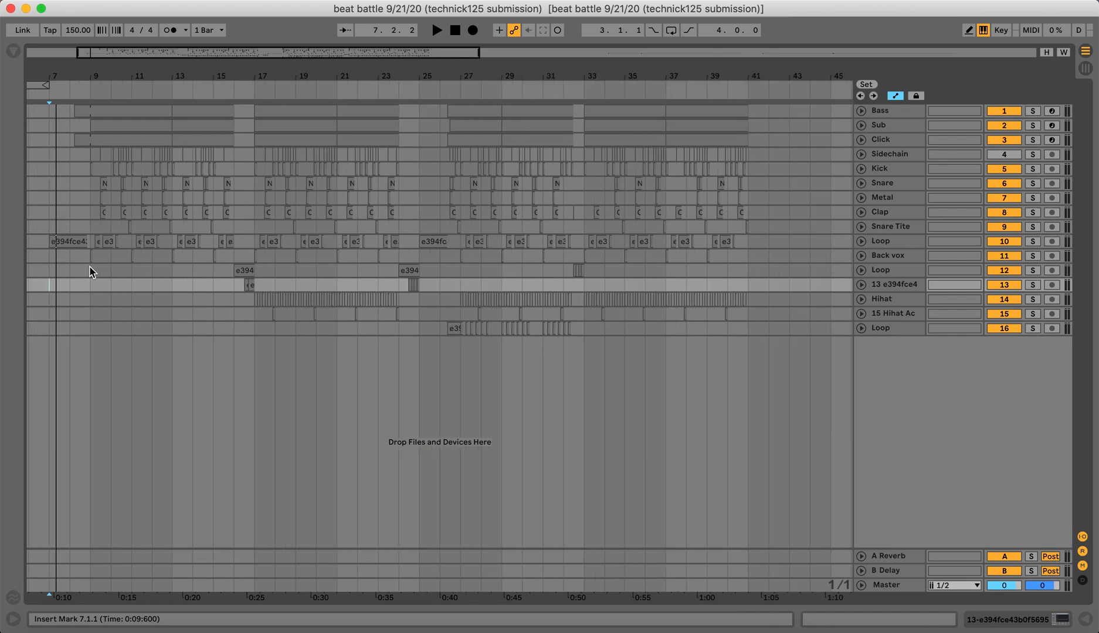
scroll(90, 272, down, 1)
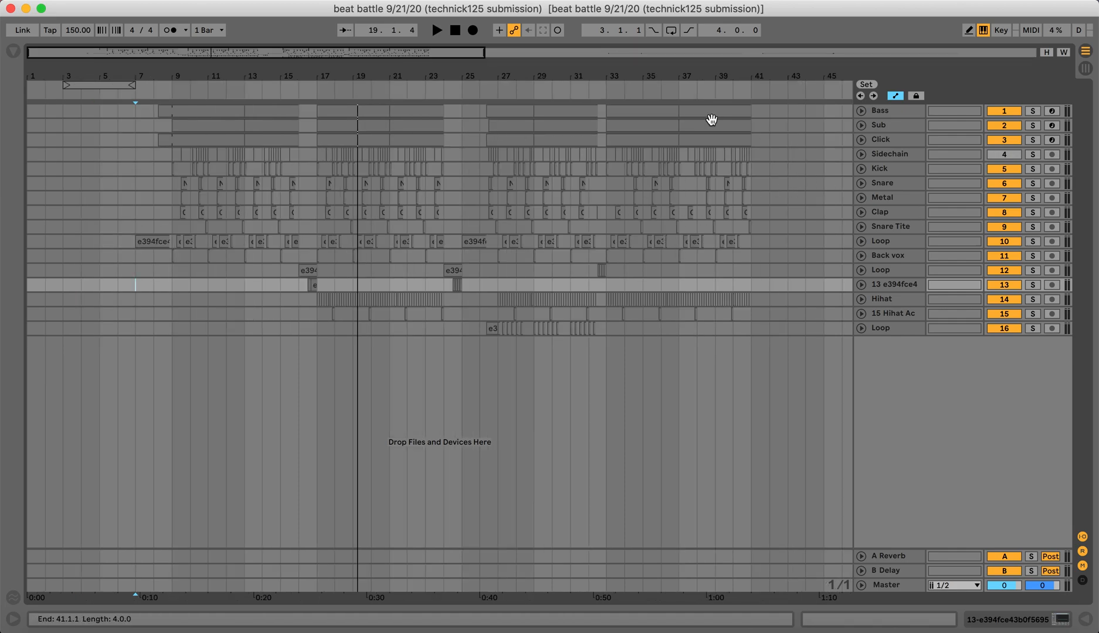
scroll(656, 190, up, 1)
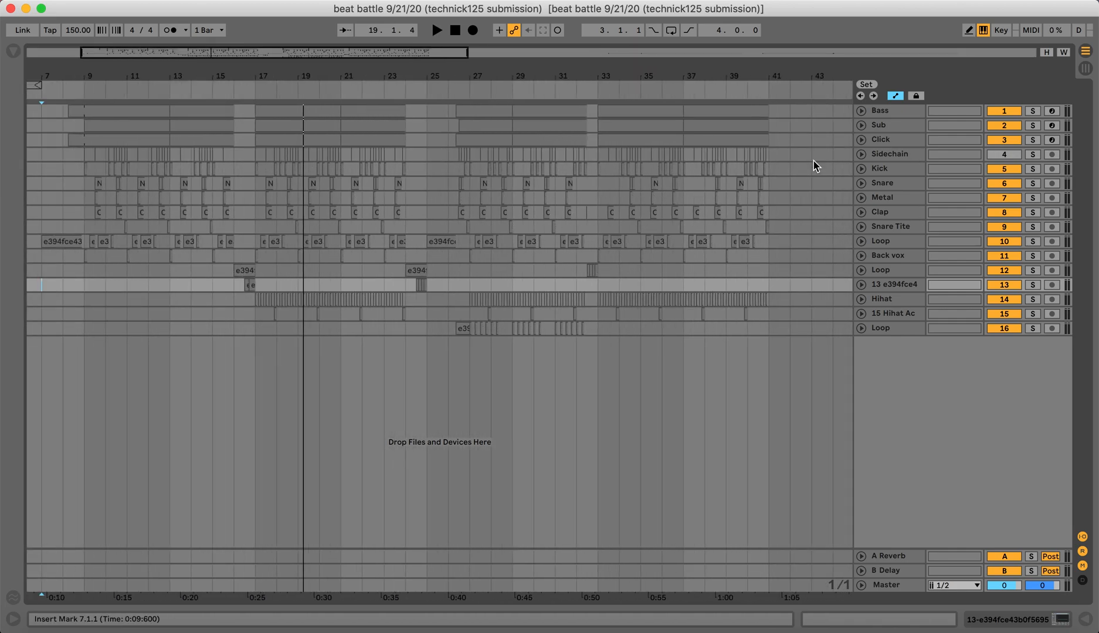
click(866, 155)
click(885, 185)
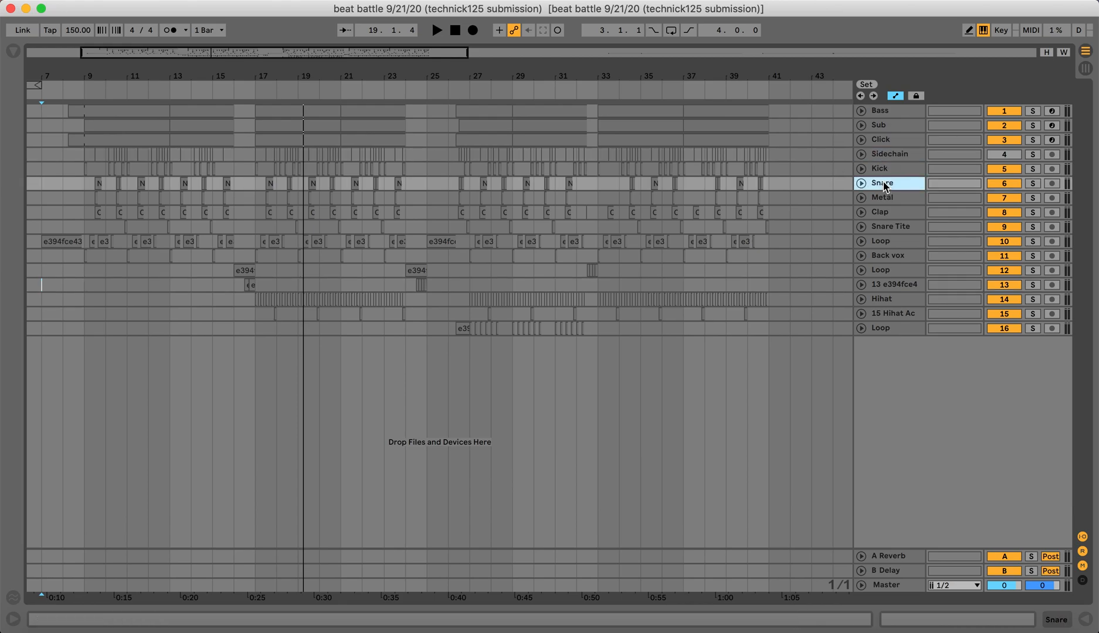
key(Down)
key(Down)
key(Down)
key(Down)
key(Down)
key(Down)
key(Down)
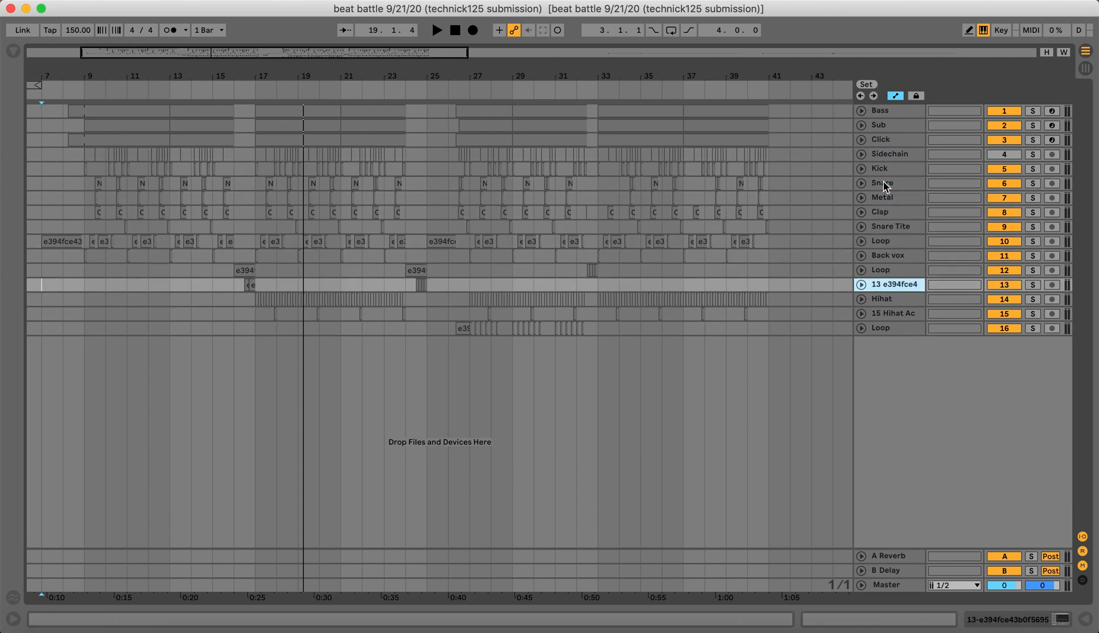
key(Down)
key(Down)
key(Down)
key(Up)
key(Up)
key(Up)
key(Right)
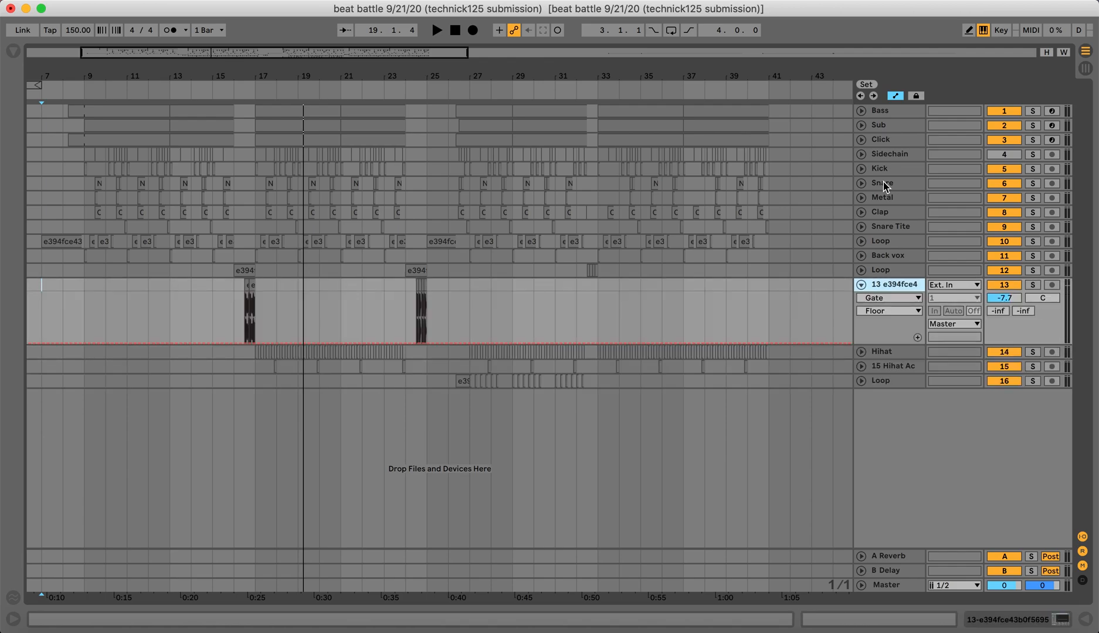
- Fold track 13 and examine the clips of track 15, the acoustic hi-hat, by unfolding and refolding it
key(Left)
key(Down)
key(Down)
key(Right)
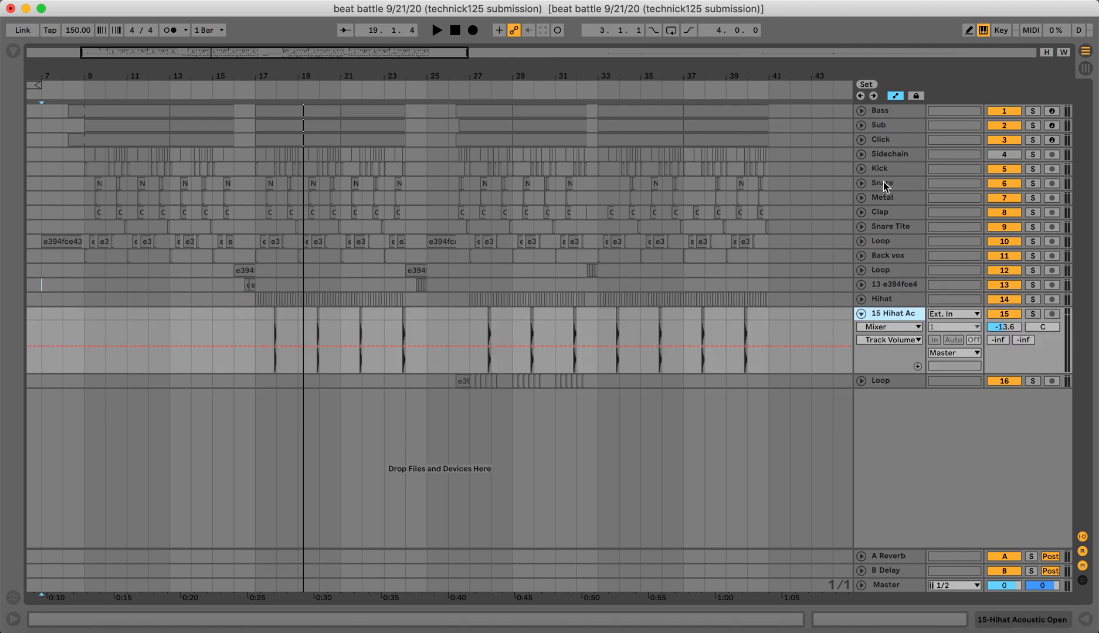
key(Left)
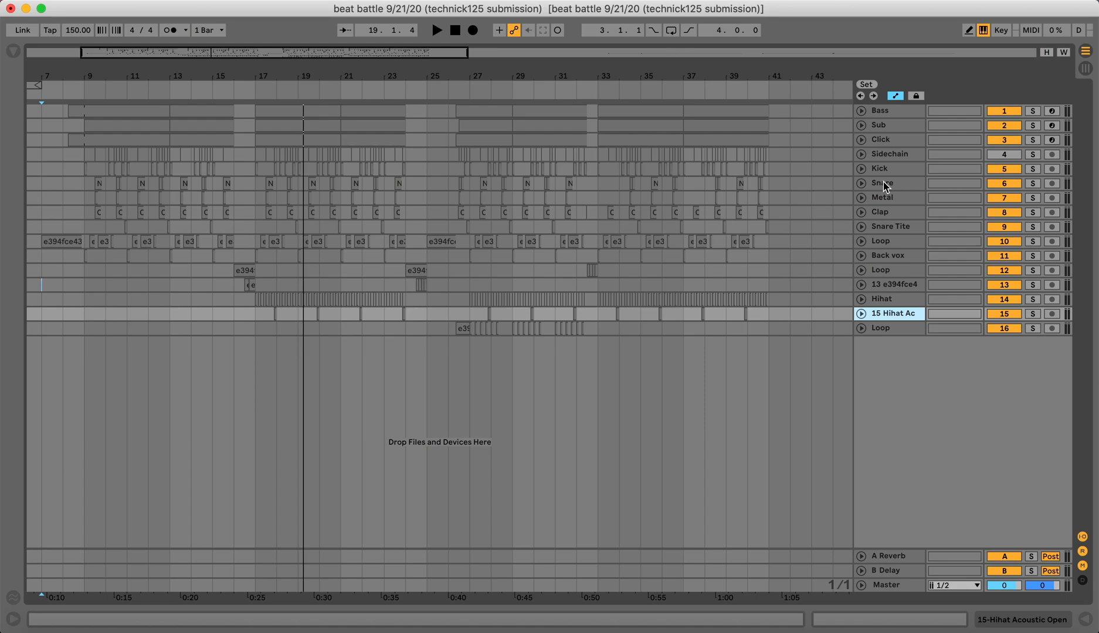
- Go back up through the tracks to Click, briefly unfolding and refolding a track on the way to examine it
key(Up)
key(Up)
key(Up)
key(Up)
key(Up)
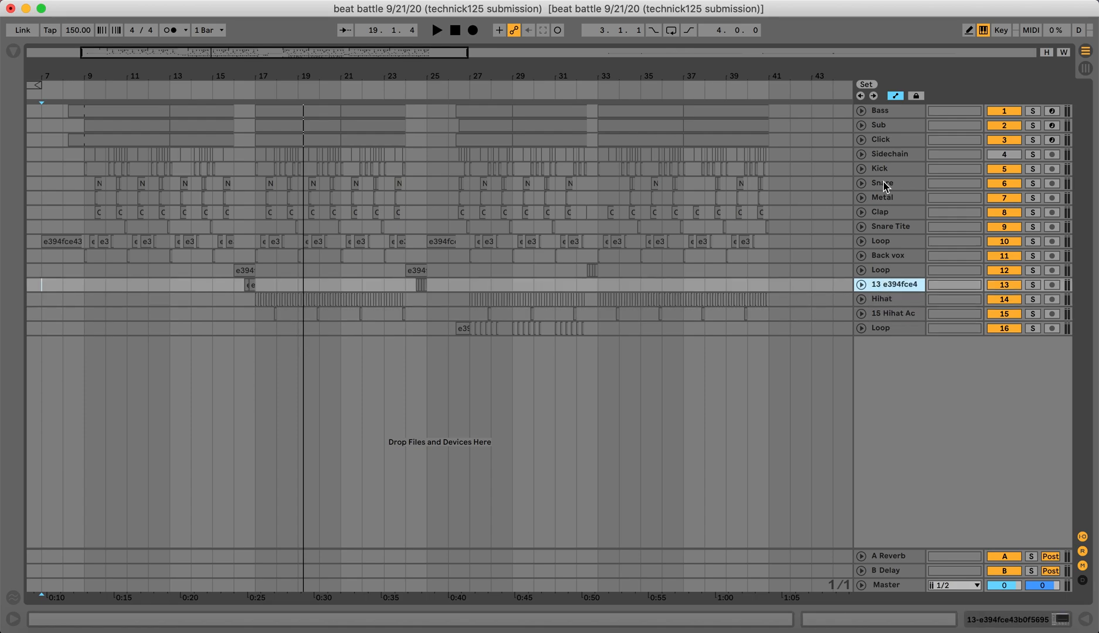
key(Up)
key(Up)
key(Up)
key(Up)
key(Up)
key(Down)
key(Right)
key(Down)
key(Up)
key(Left)
key(Right)
key(Down)
key(Up)
key(Left)
key(Up)
key(Up)
key(Up)
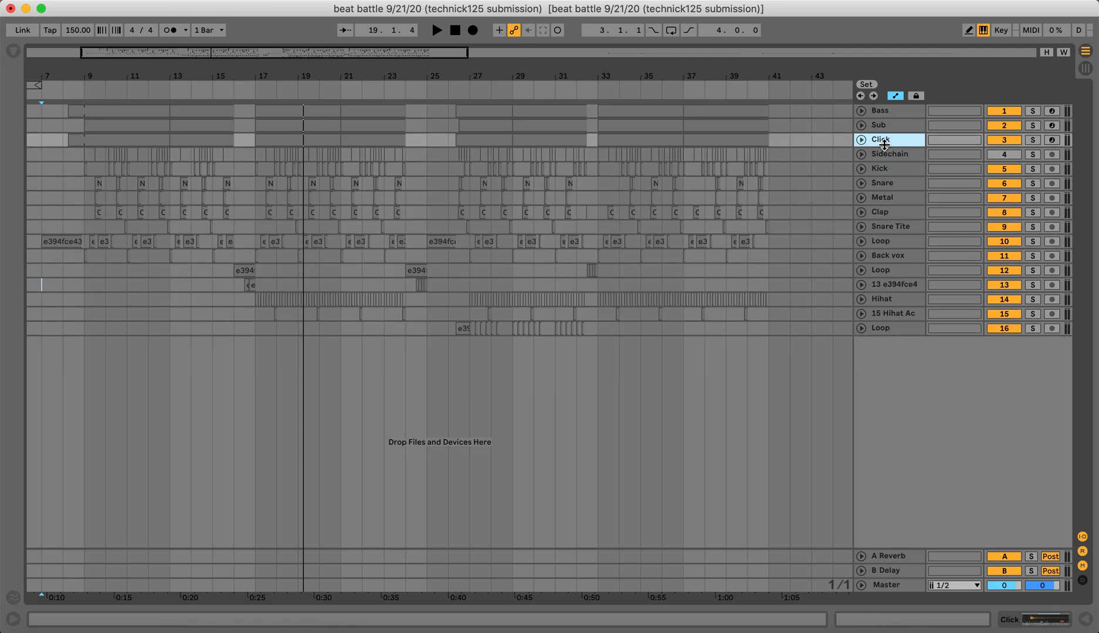
- Solo the Kick, Snare, Metal, Clap and Snare Tite tracks and play them from bar 9
click(886, 166)
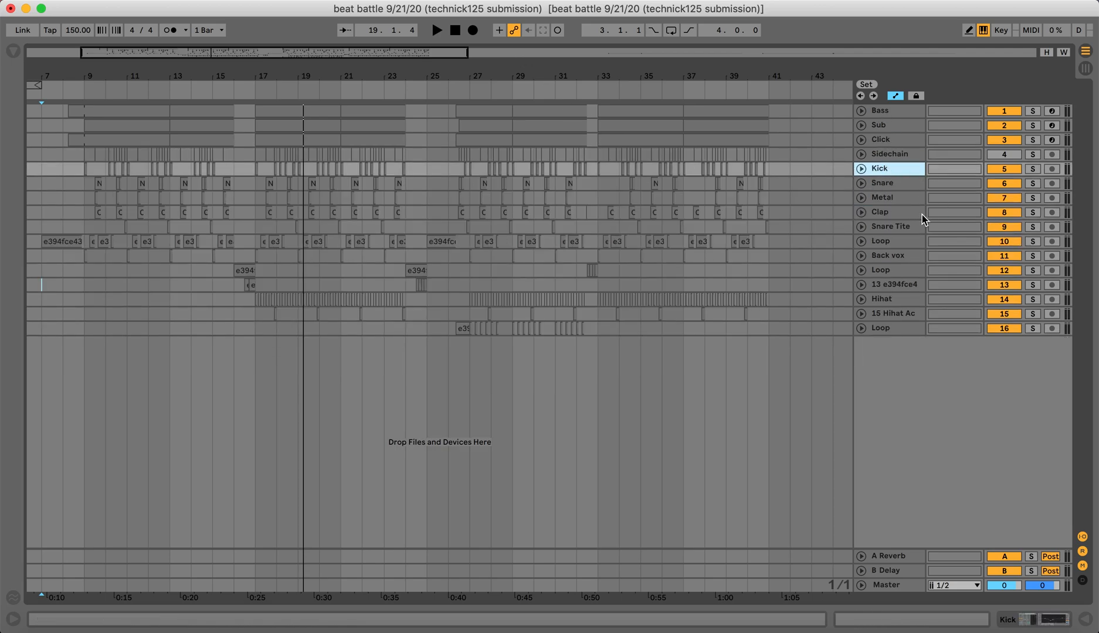
shift+click(886, 228)
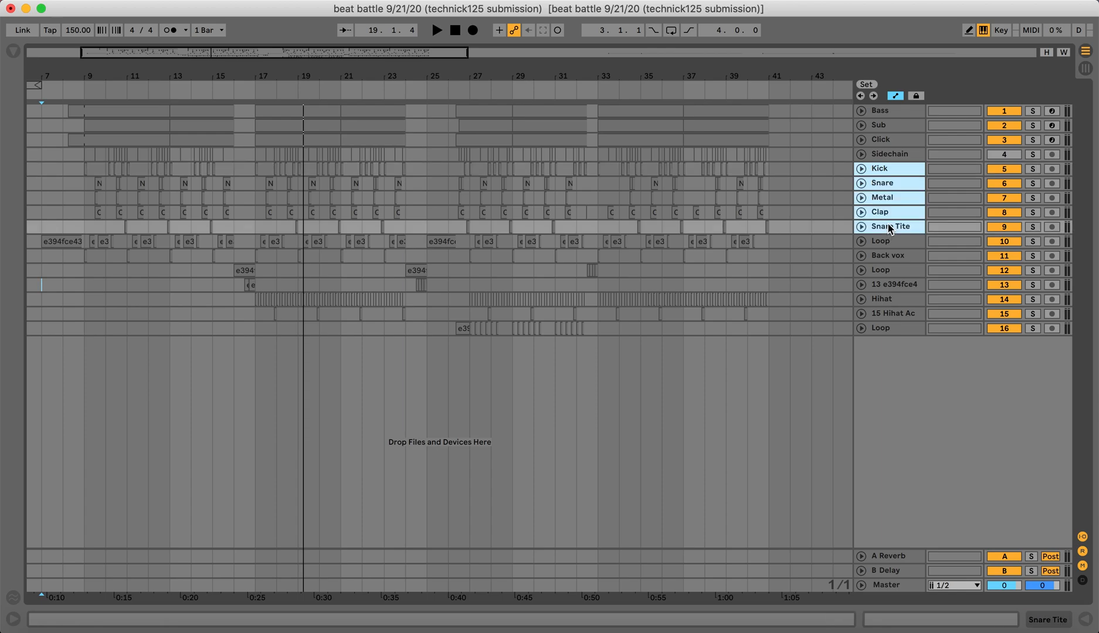
click(1033, 169)
key(space)
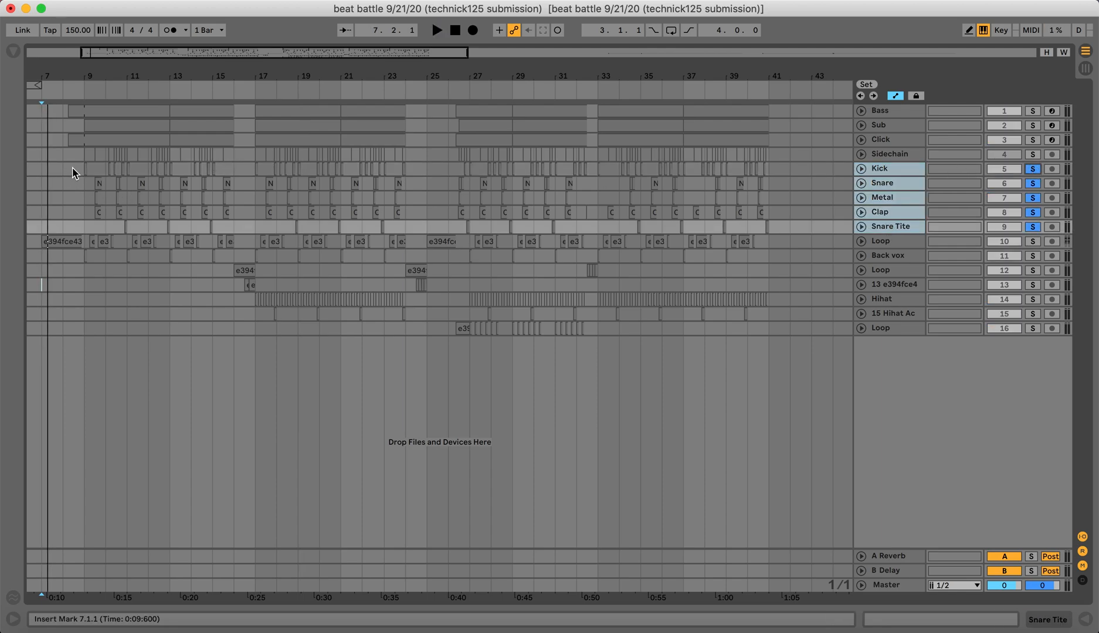
click(80, 166)
key(space)
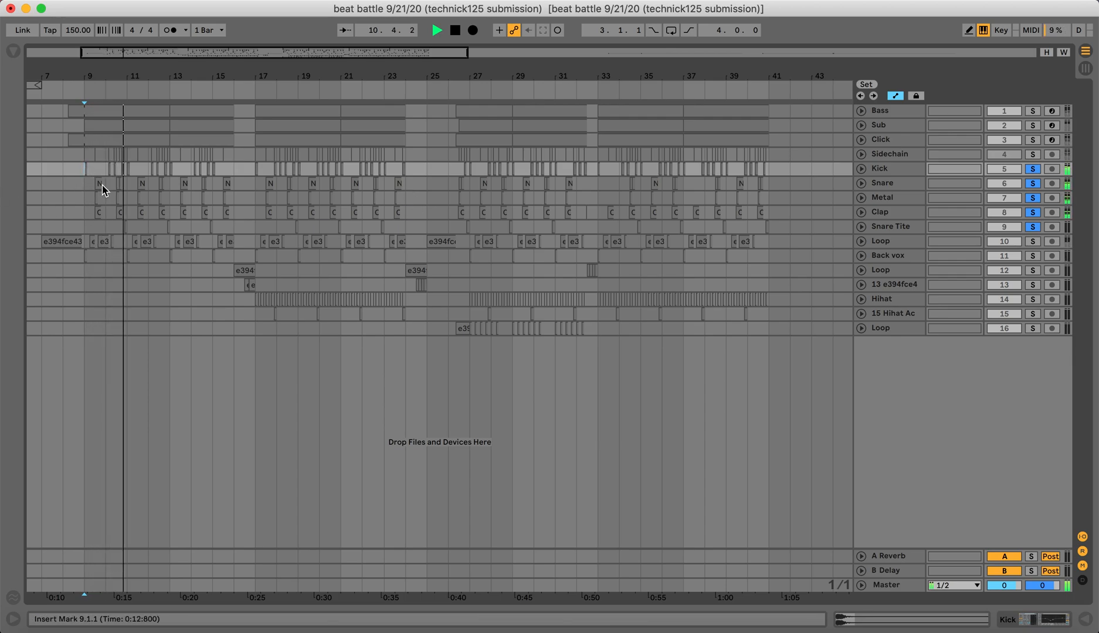
scroll(102, 185, up, 5)
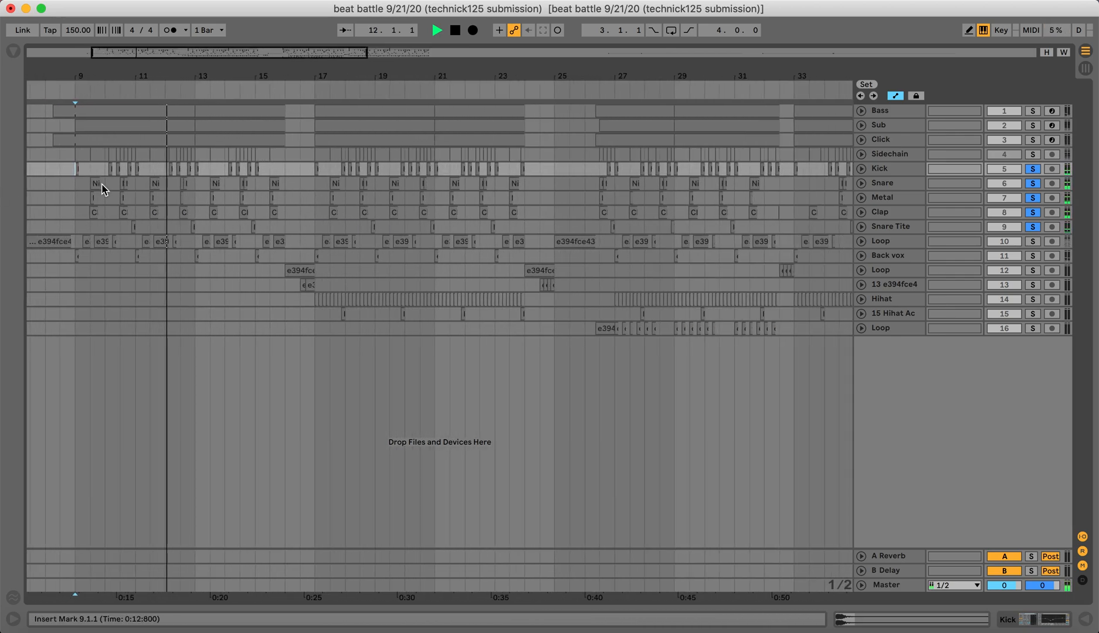
key(space)
- Select the kick clip at bar 9, solo only the Kick track and show its effects
scroll(82, 192, up, 10)
click(49, 170)
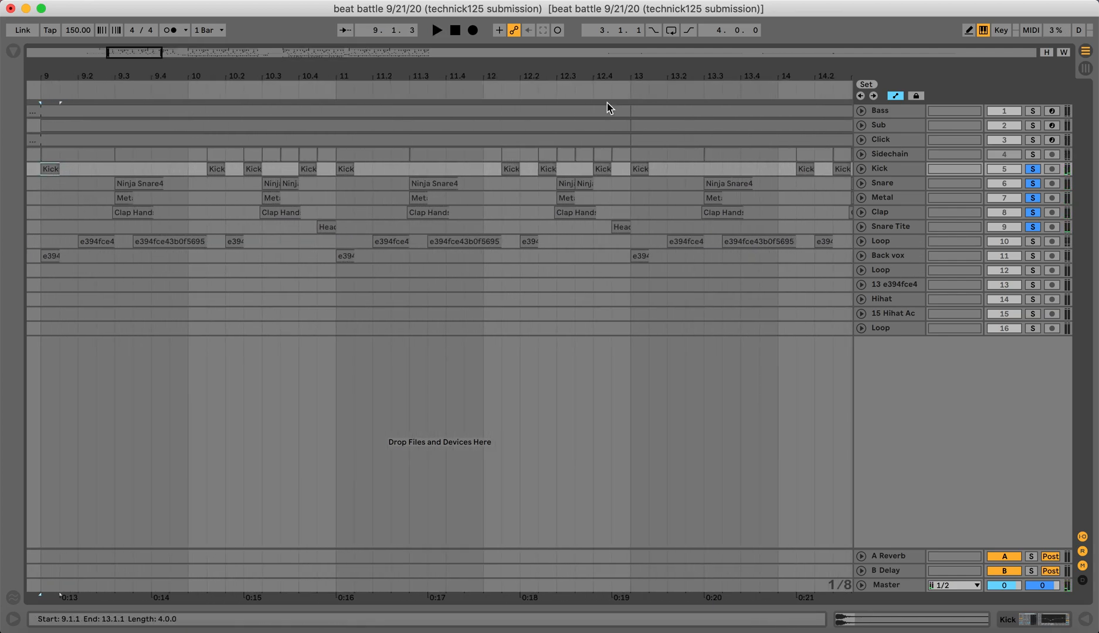
click(1034, 169)
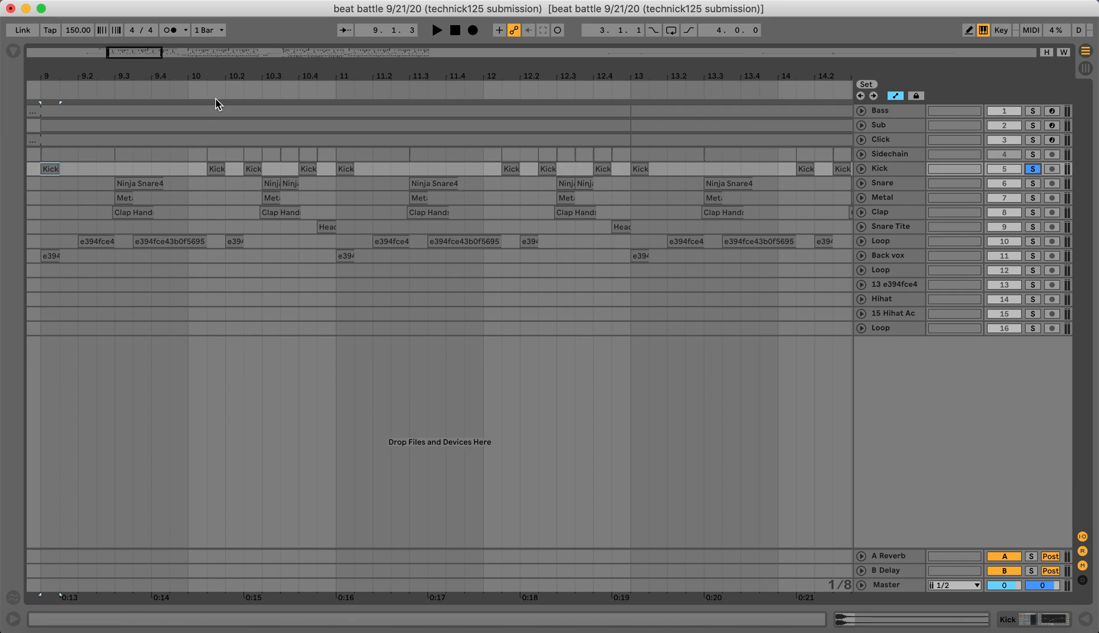
scroll(79, 169, up, 5)
scroll(79, 170, left, 5)
scroll(79, 169, right, 1)
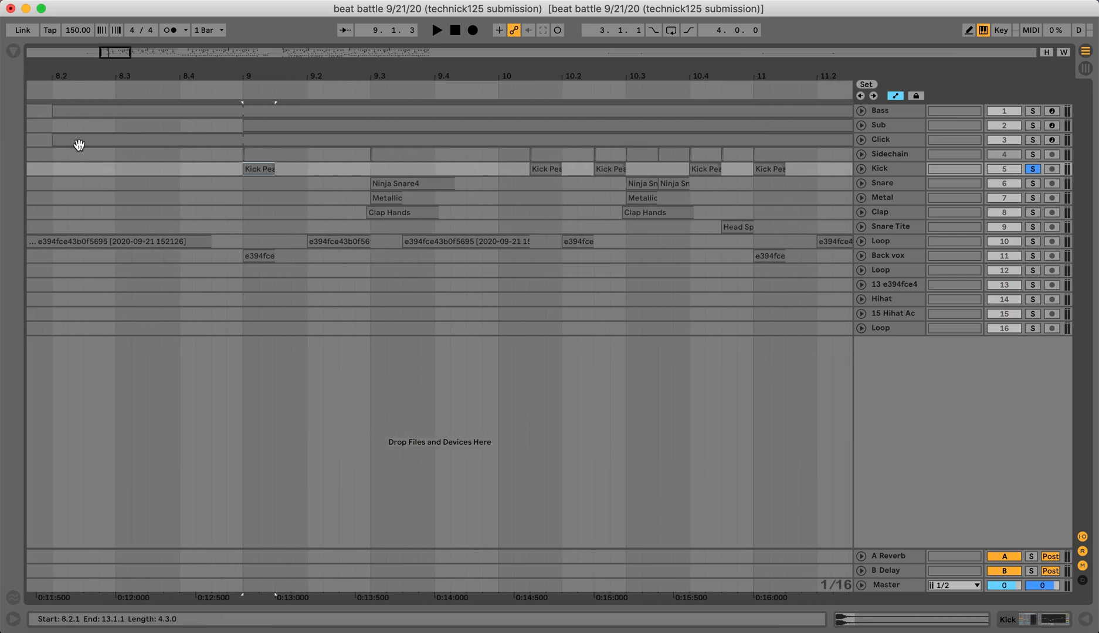
double_click(901, 168)
- Audition the soloed kick at bar 9 several times and turn the Kick track's solo off
key(space)
key(space)
key(space)
key(space)
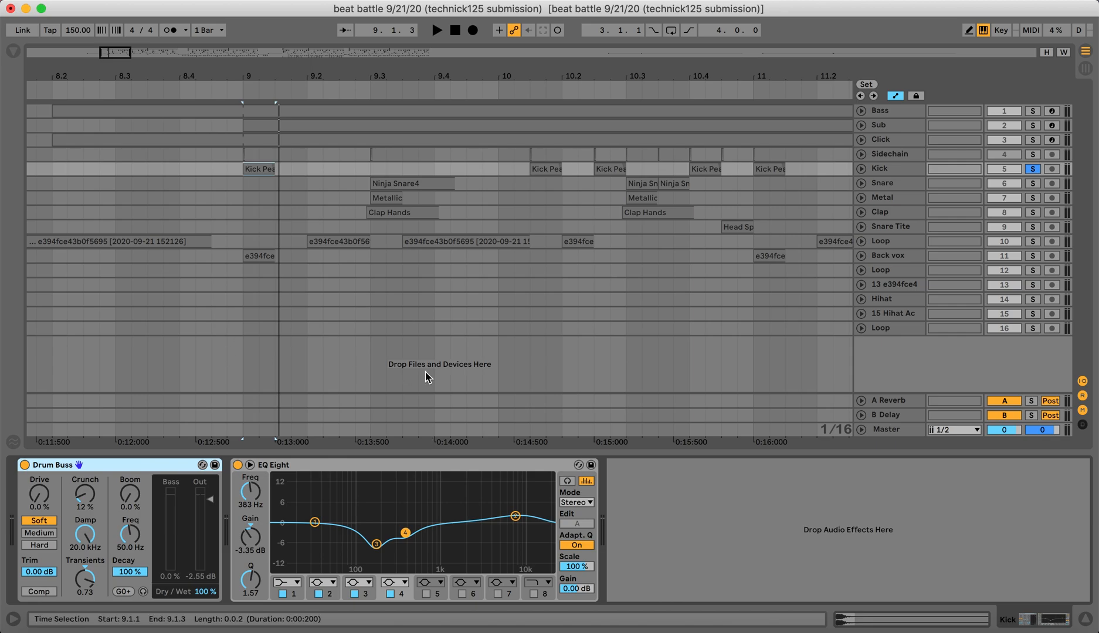
key(space)
key(space)
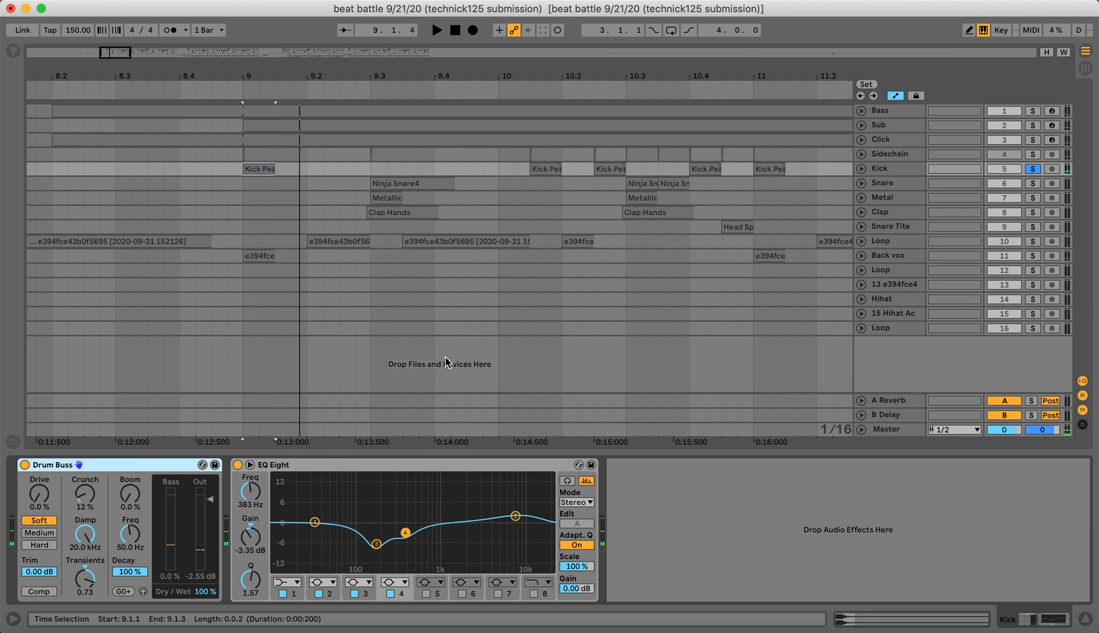
key(space)
key(space)
key(space)
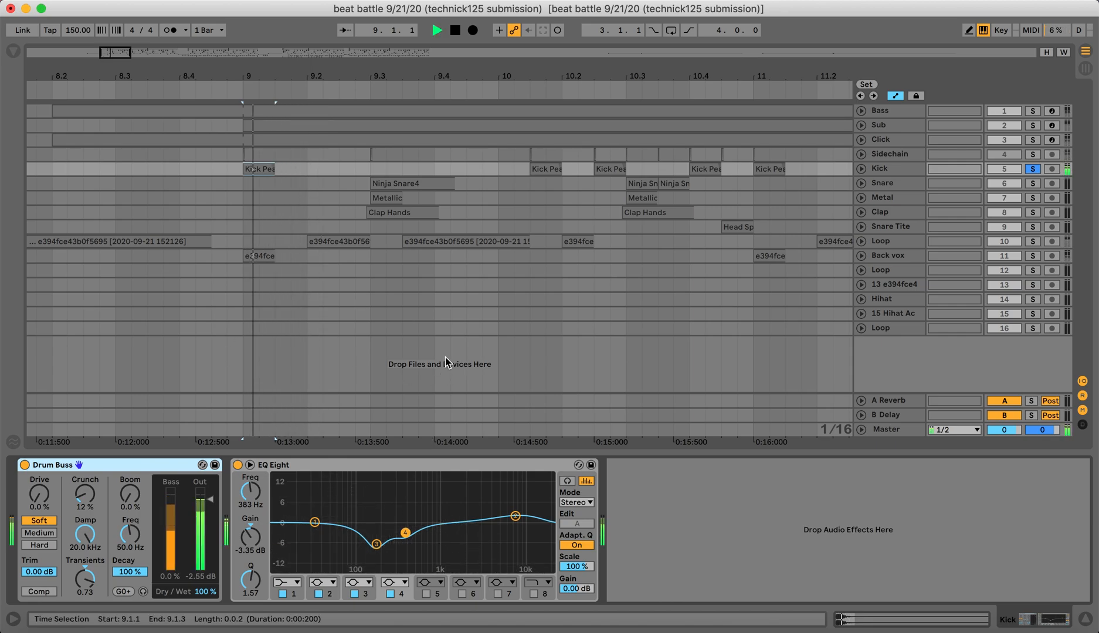
key(space)
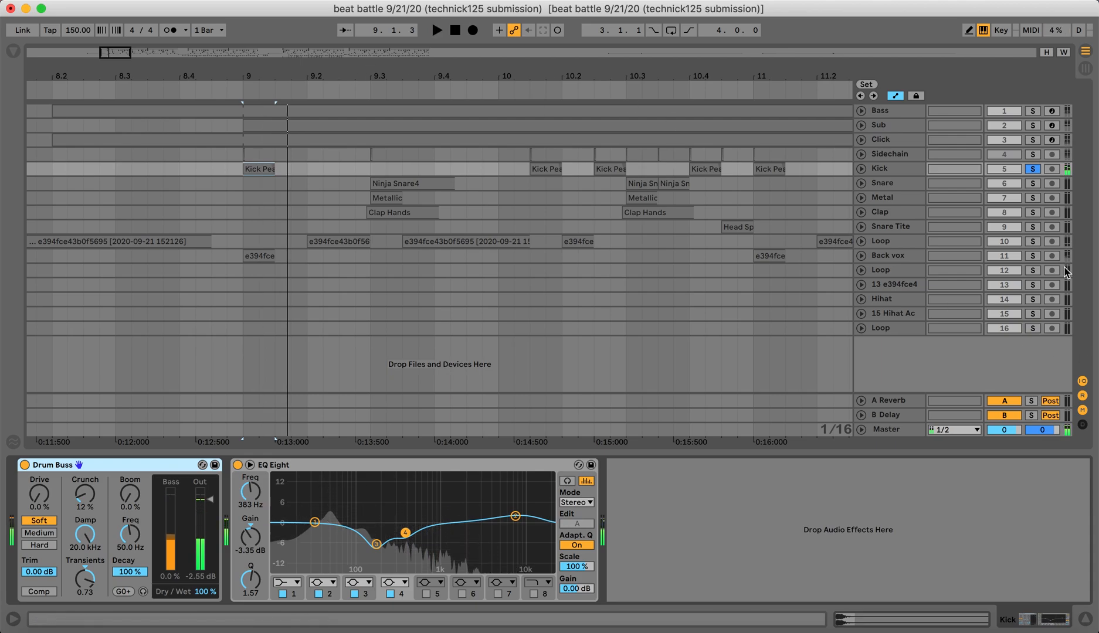
click(1035, 170)
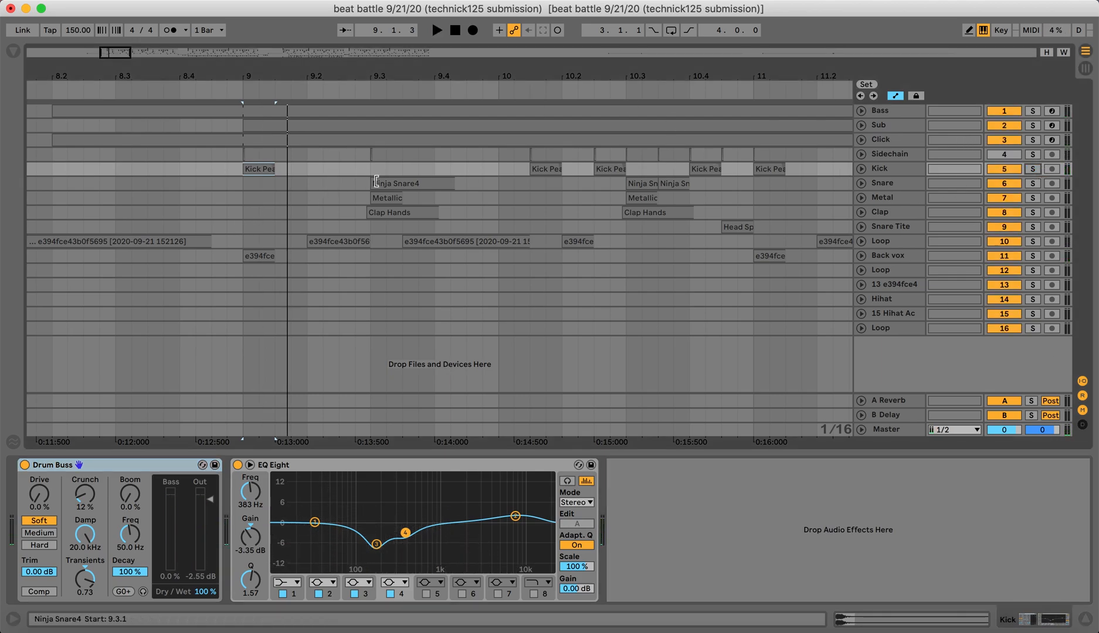
- Highlight the layered clips around 9.3 across the Snare, Metal and Clap tracks
scroll(354, 162, up, 5)
scroll(407, 164, right, 3)
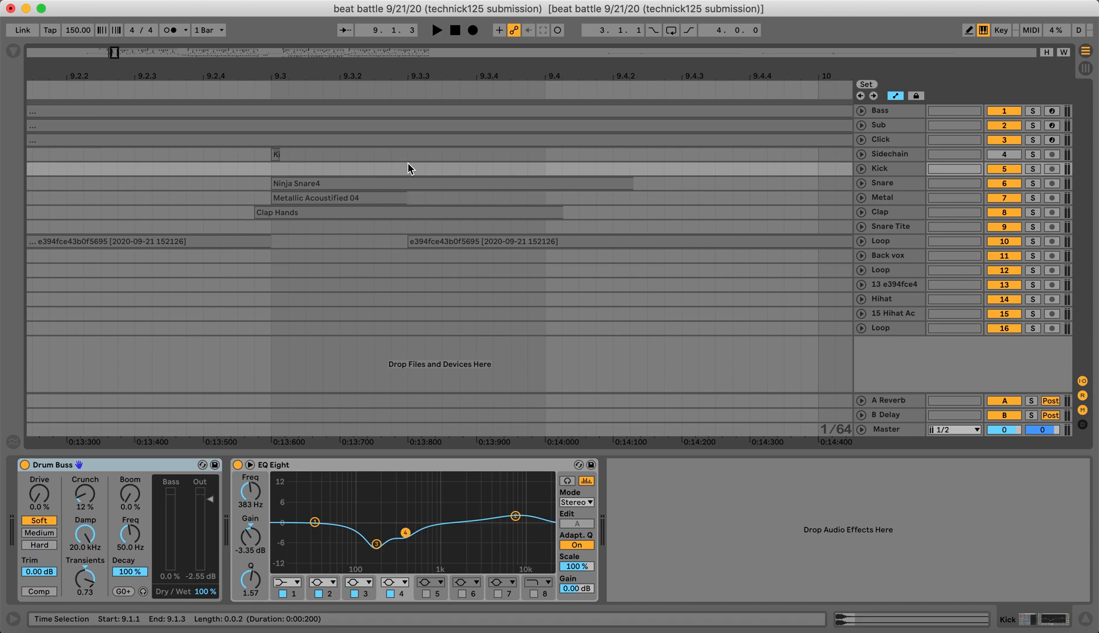
drag(221, 184, 666, 214)
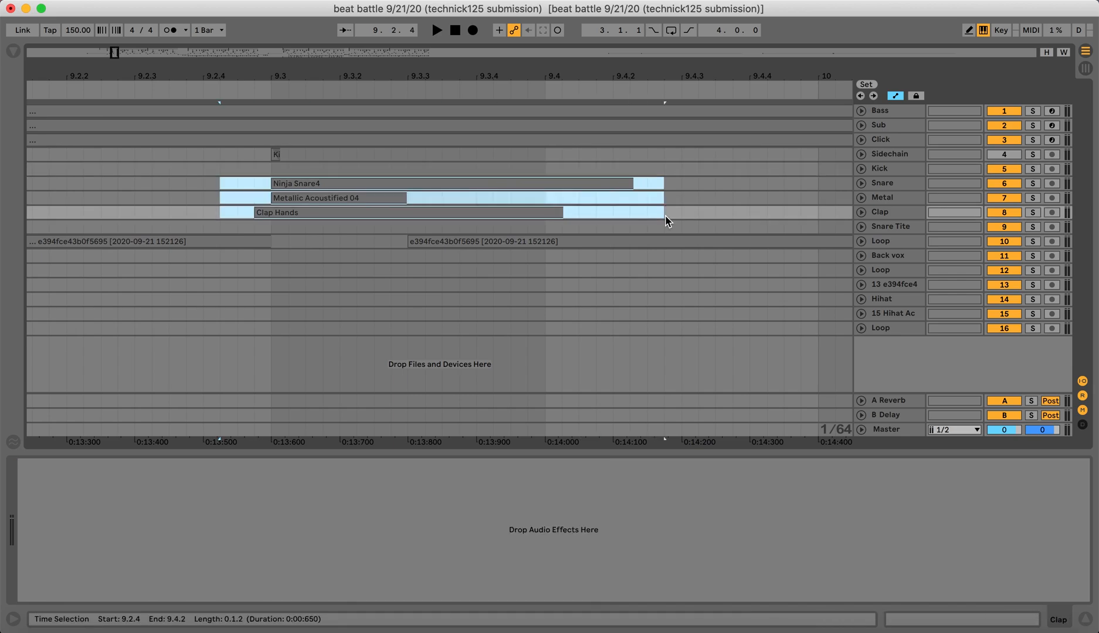
click(665, 212)
- Solo and unfold the Snare track, play its hit, and place the insert marker at 9.3.1
click(245, 182)
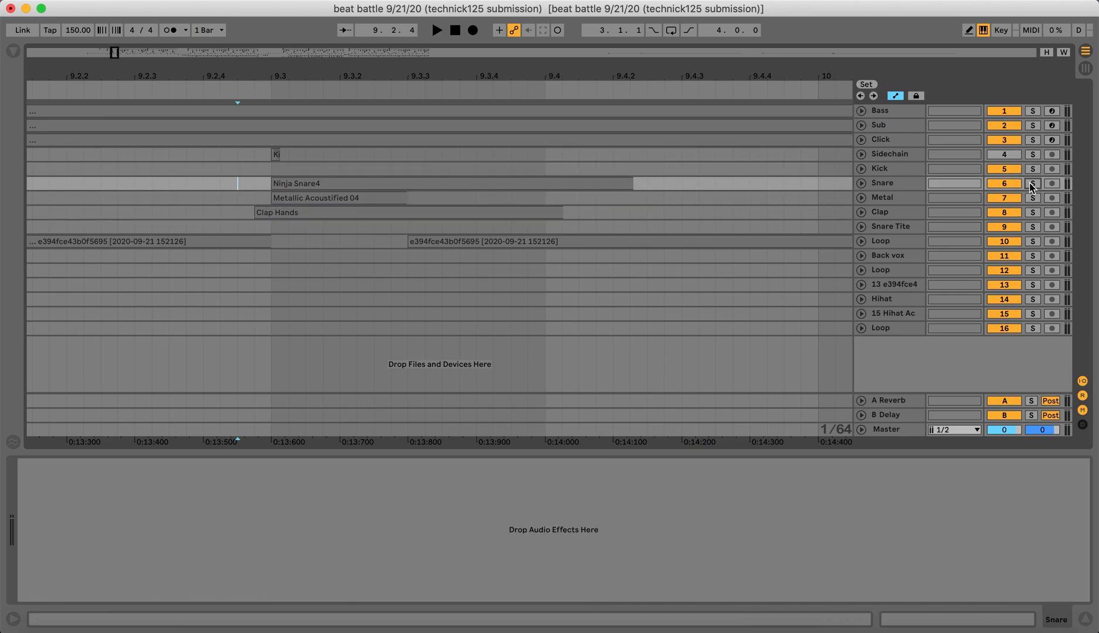
key(space)
click(862, 184)
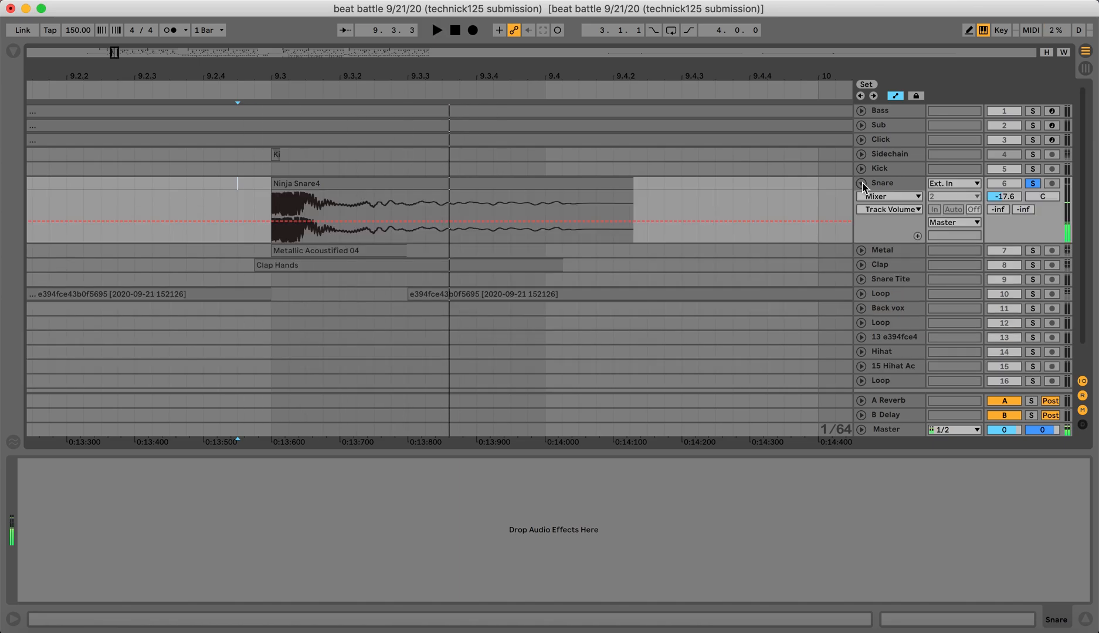
click(272, 191)
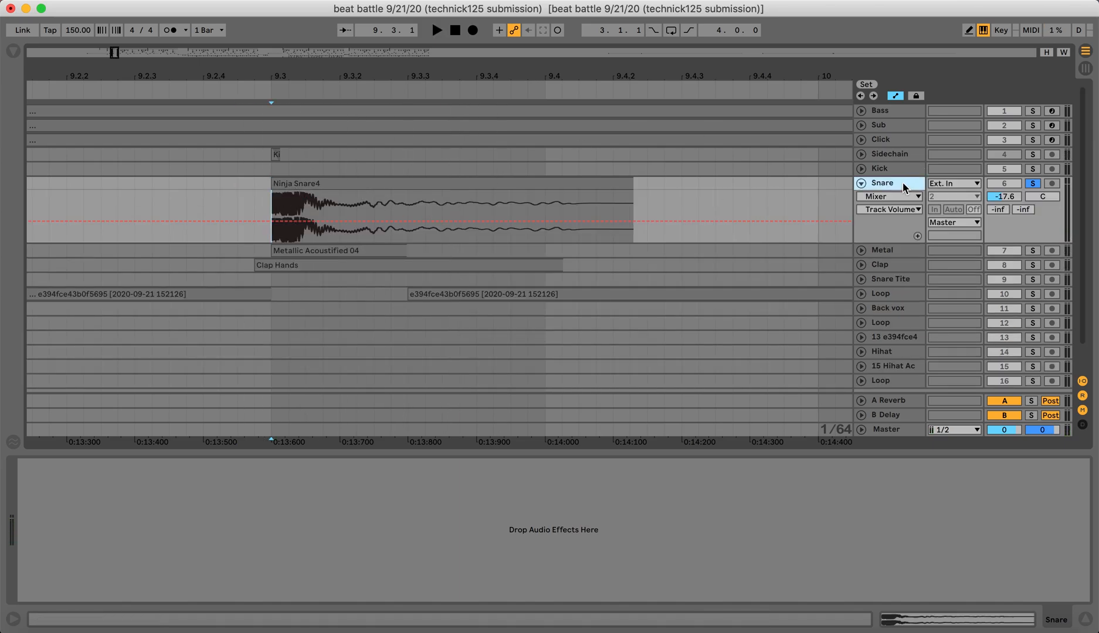
key(Down)
key(Down)
key(Up)
key(Up)
key(Down)
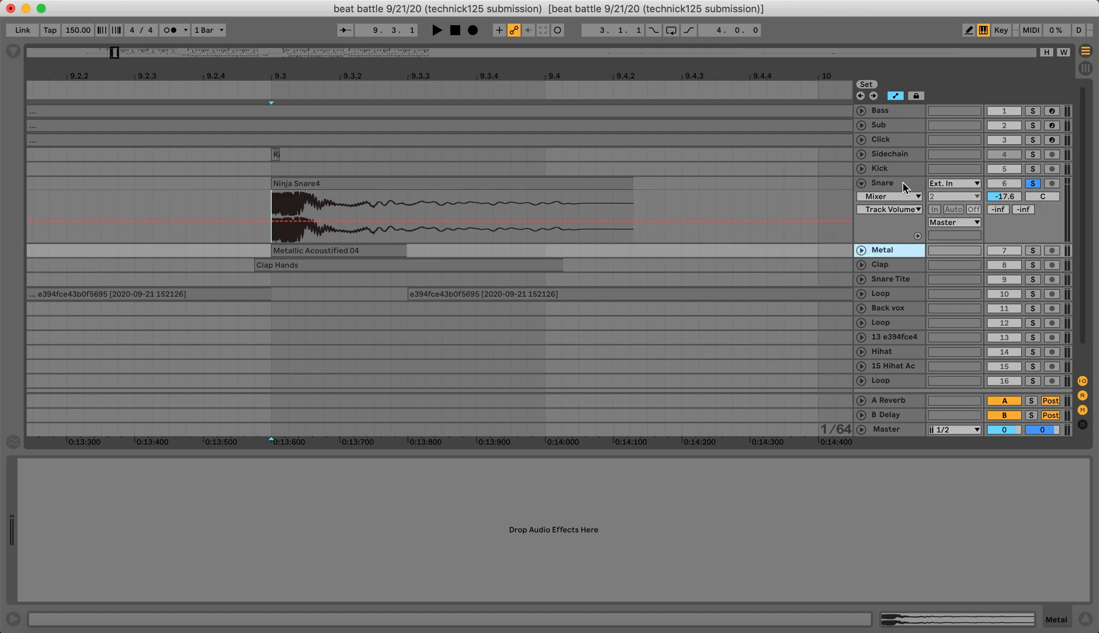
key(Up)
key(Down)
key(Up)
key(Down)
key(Down)
key(Up)
key(Up)
- Audition the soloed Ninja Snare4 clip from 9.3.1
key(space)
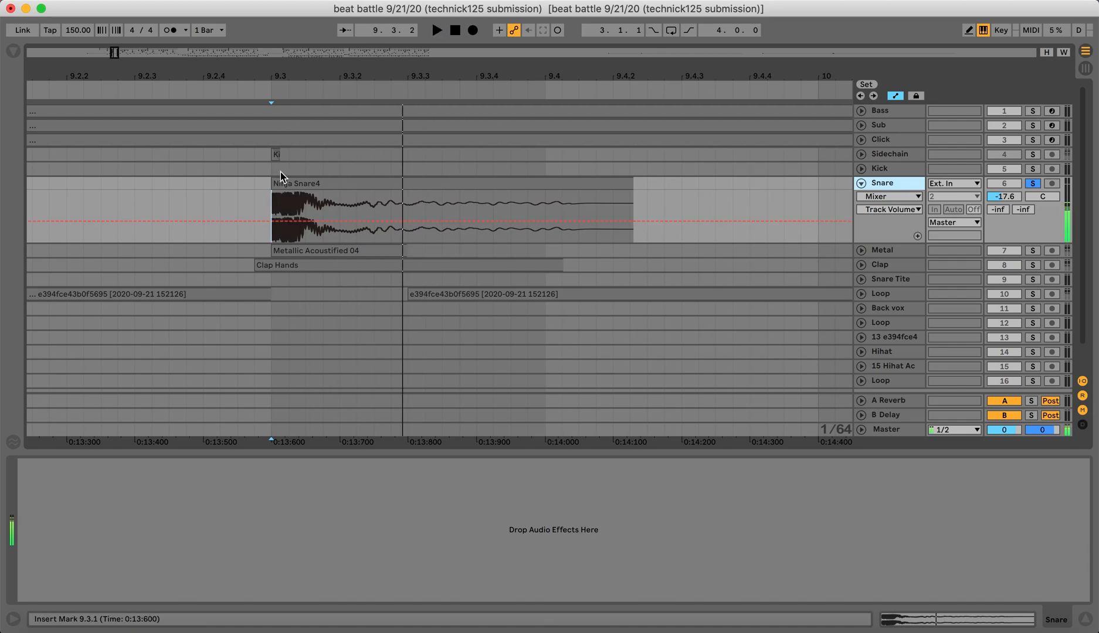
key(space)
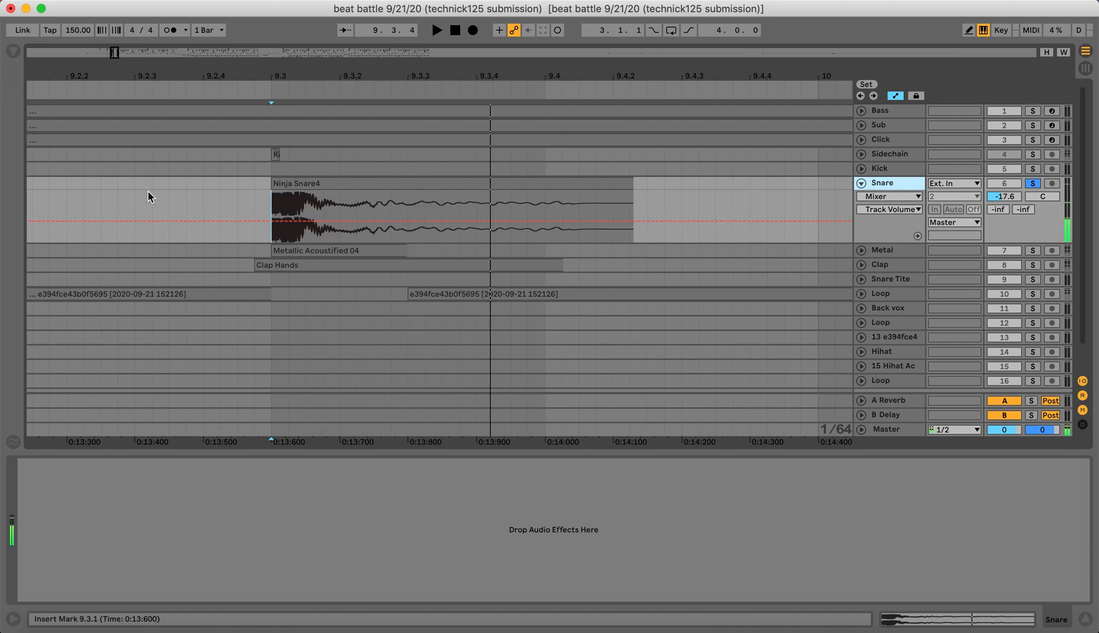
- Add the Spectrum audio effect to the Snare track, expand its display and start playback to analyse the snare
click(13, 48)
click(69, 201)
scroll(231, 249, down, 5)
scroll(231, 249, up, 3)
scroll(231, 251, up, 1)
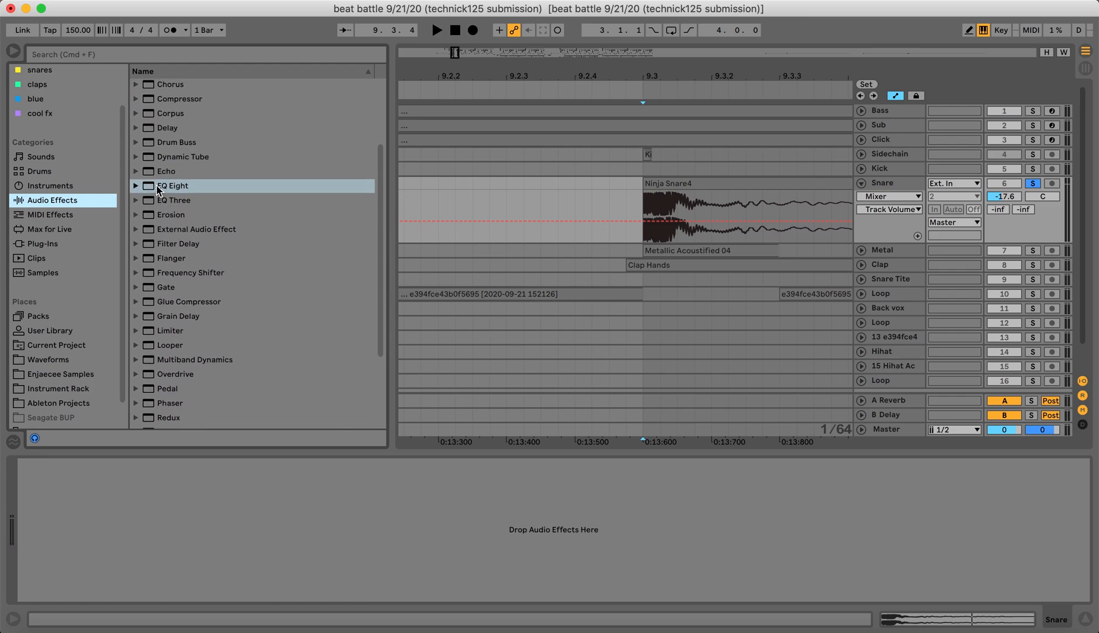
scroll(144, 321, down, 4)
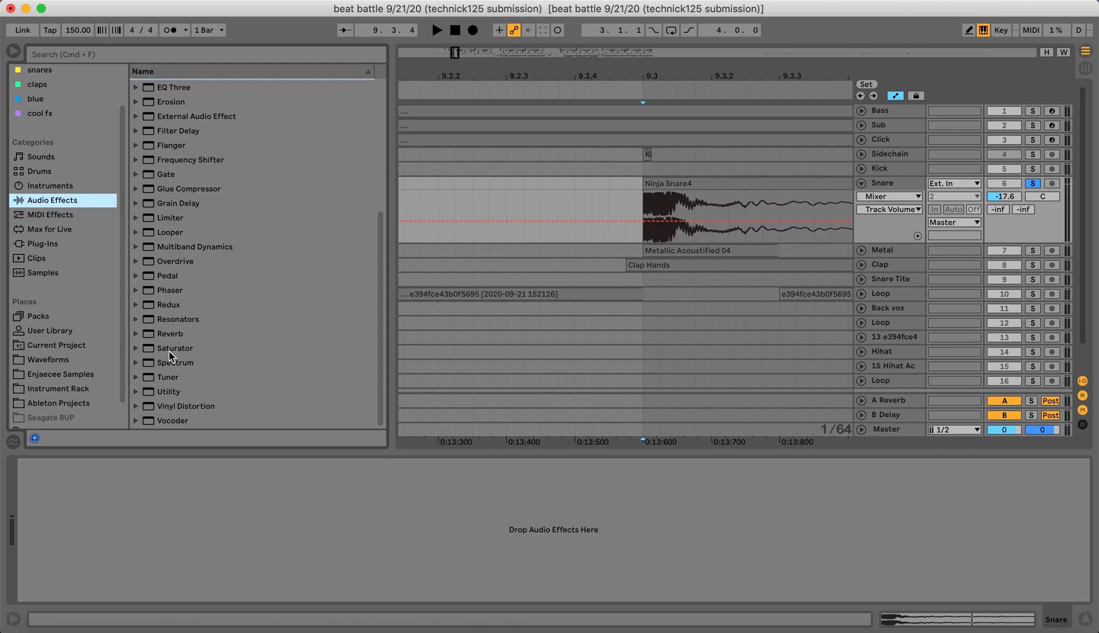
drag(189, 360, 243, 545)
double_click(214, 509)
key(space)
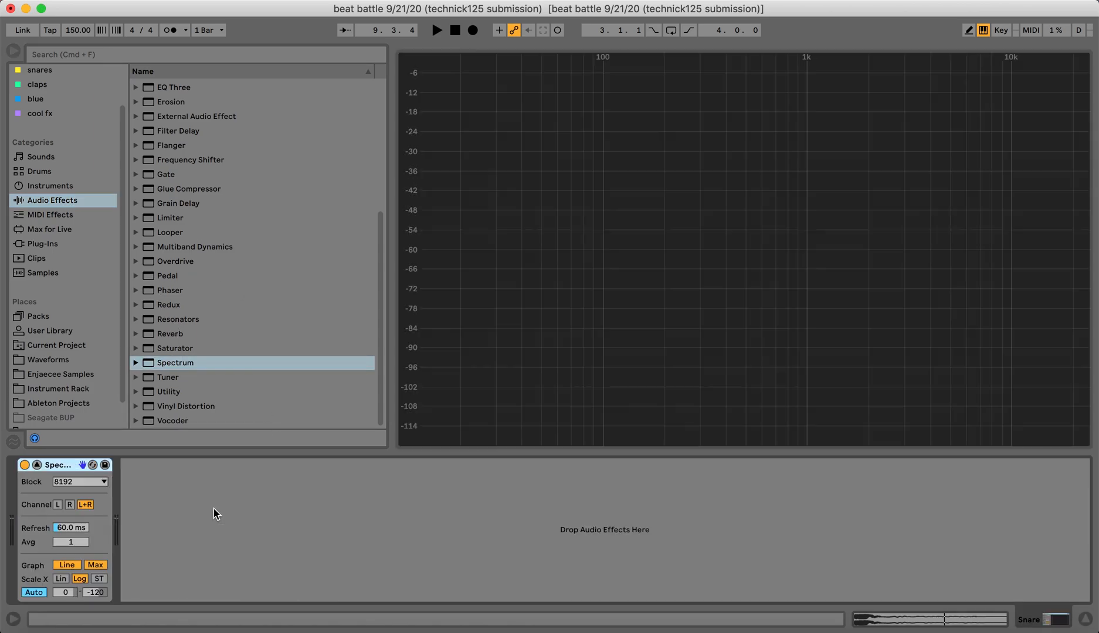
- Play the soloed snare hit repeatedly to examine its frequency content in the expanded Spectrum display
key(space)
key(space)
key(space)
key(space)
key(space)
key(space)
key(space)
key(space)
key(space)
- Delete the Spectrum effect from the Snare track and fold the track
double_click(490, 221)
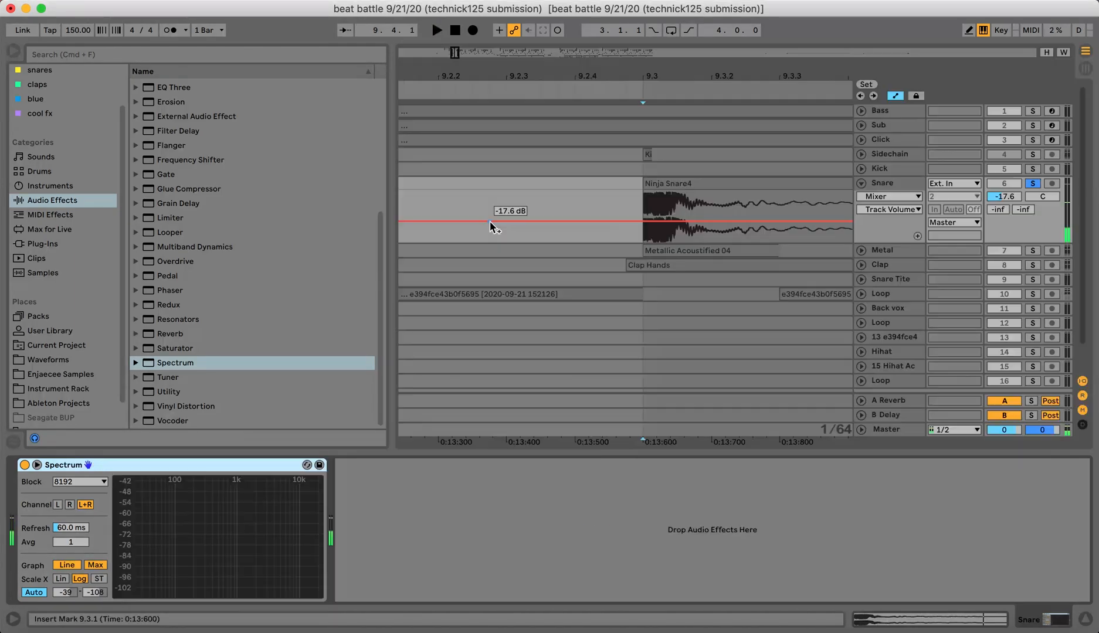
key(Delete)
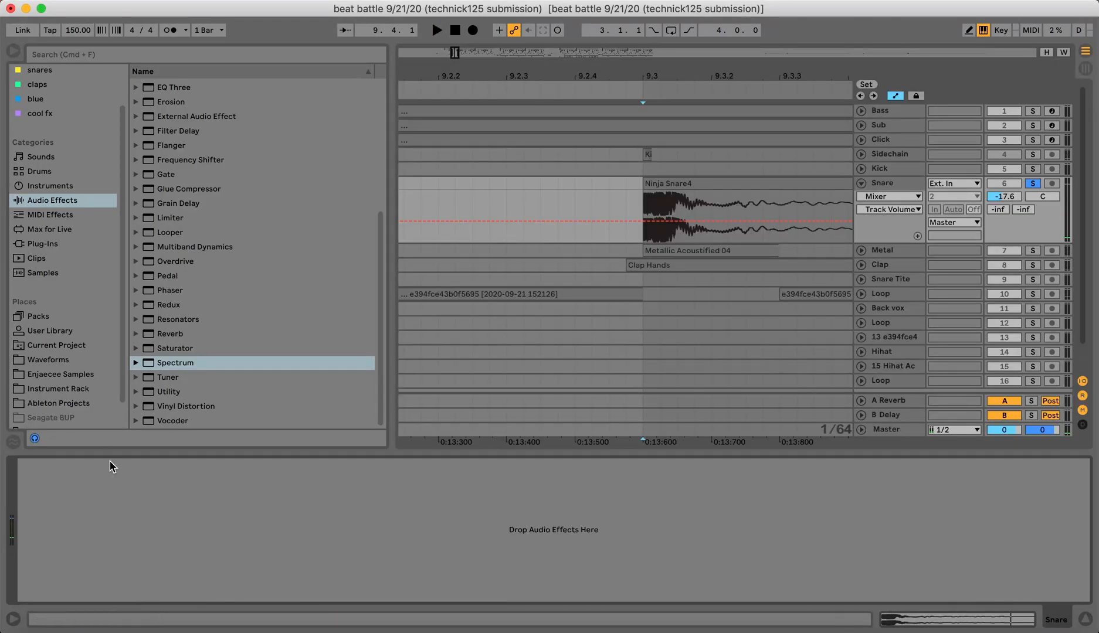
click(657, 199)
scroll(656, 199, down, 5)
scroll(657, 200, right, 1)
scroll(657, 200, right, 3)
scroll(657, 199, down, 3)
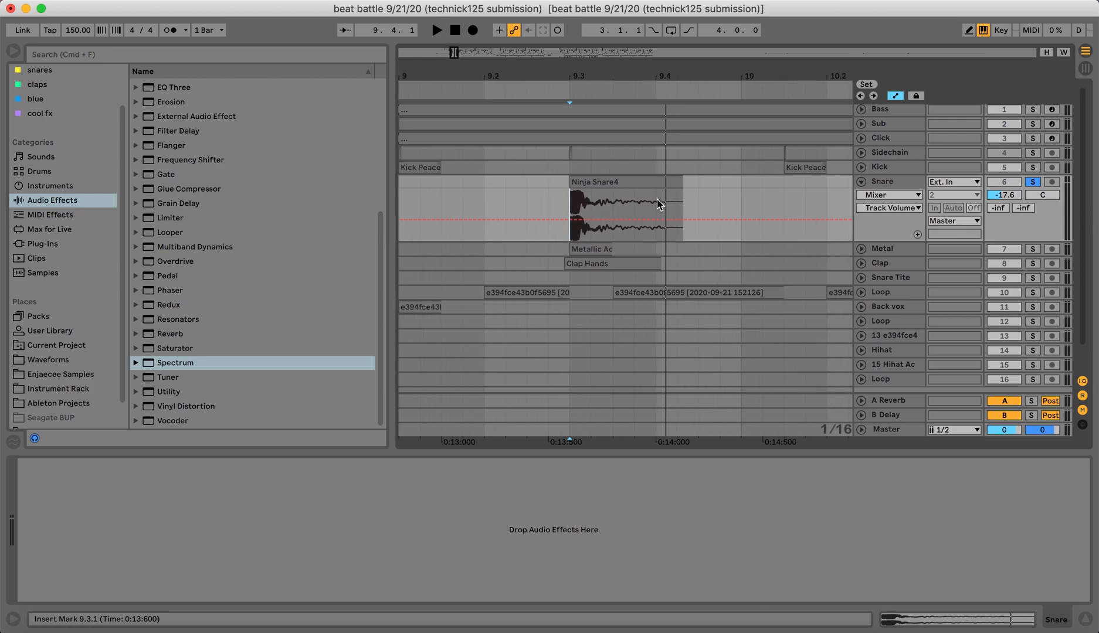
click(861, 185)
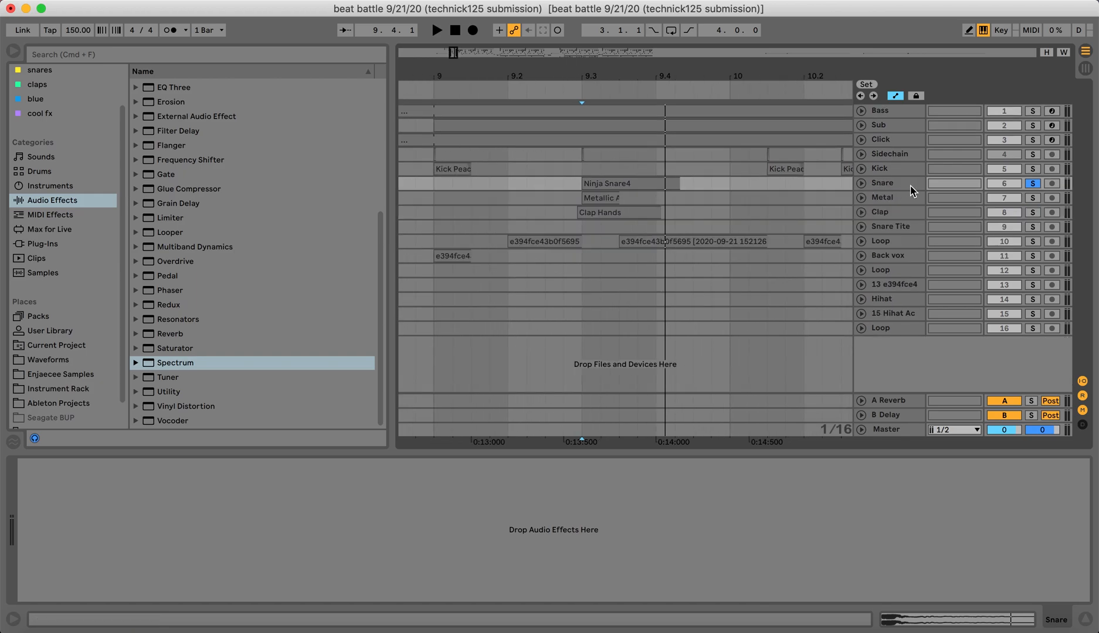
- Solo the Metal track in place of the Snare and audition its hit at 9.3.1
click(878, 200)
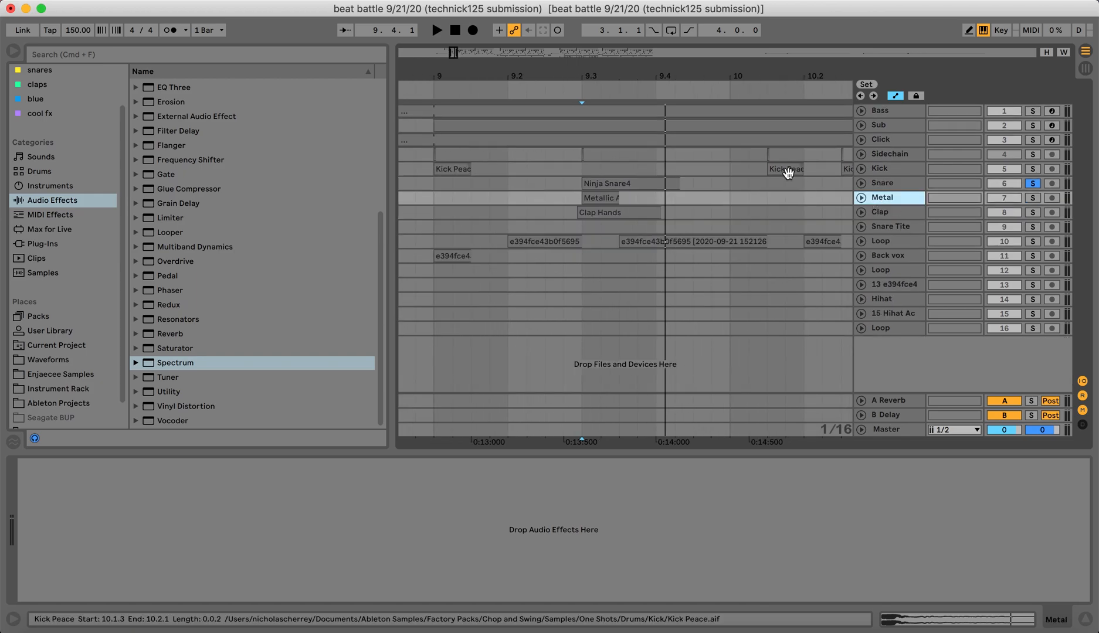
click(1033, 199)
key(space)
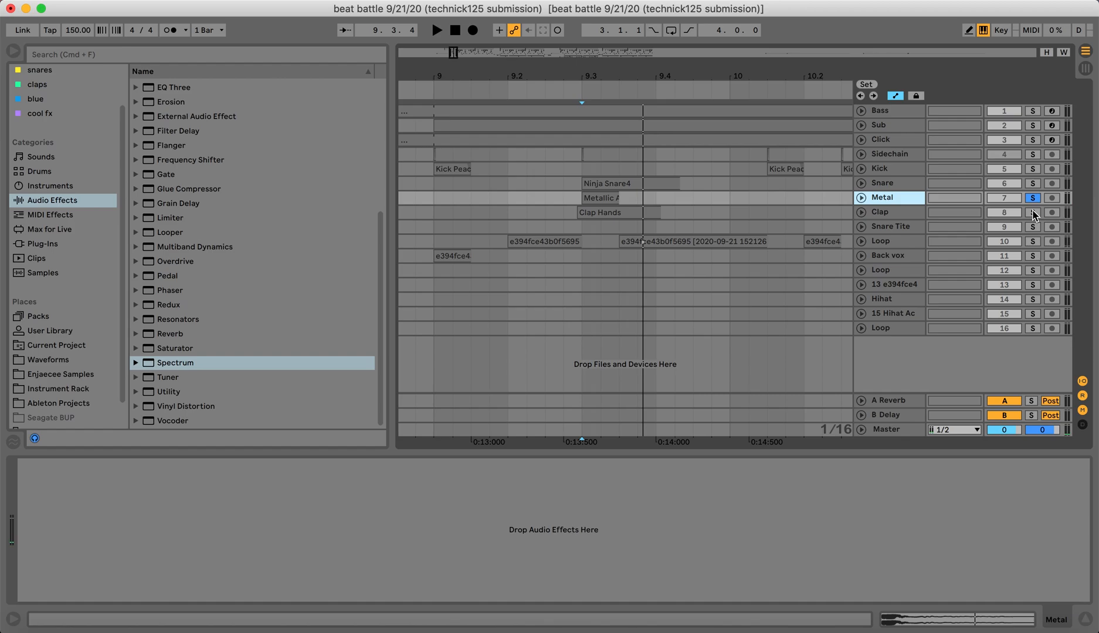
- Solo the Clap track and play its Clap Hands clip near 9.3
click(1033, 212)
click(609, 211)
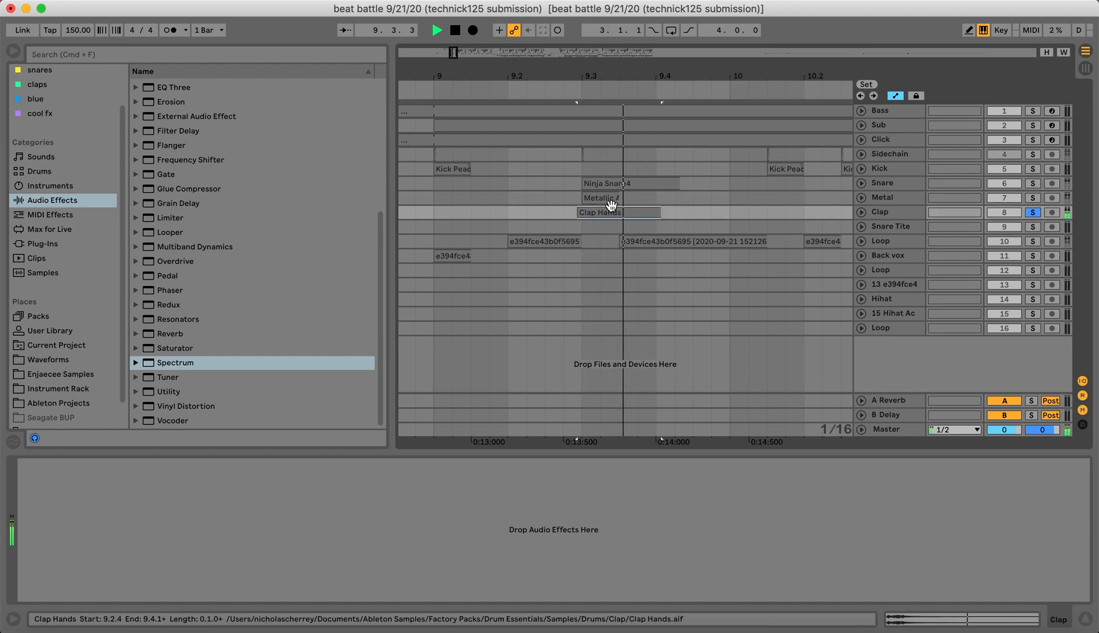
key(space)
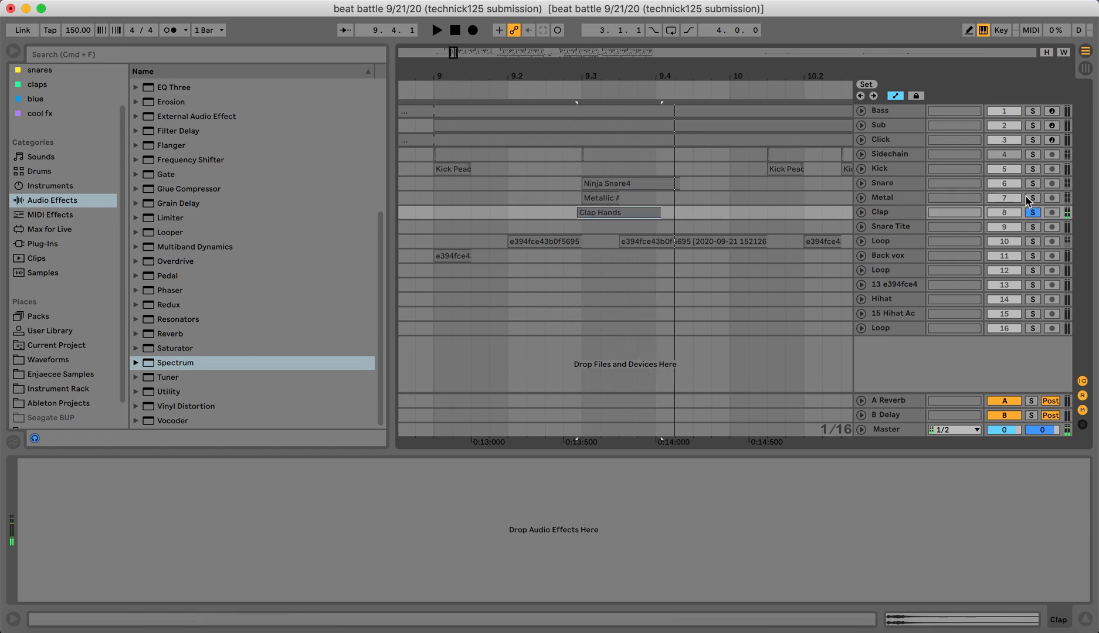
- Audition the Snare, Metal and Clap tracks soloed together around 9.3
key(space)
key(space)
key(space)
- Solo the Hihat track, play it from 17.1.1, and turn its solo off
key(space)
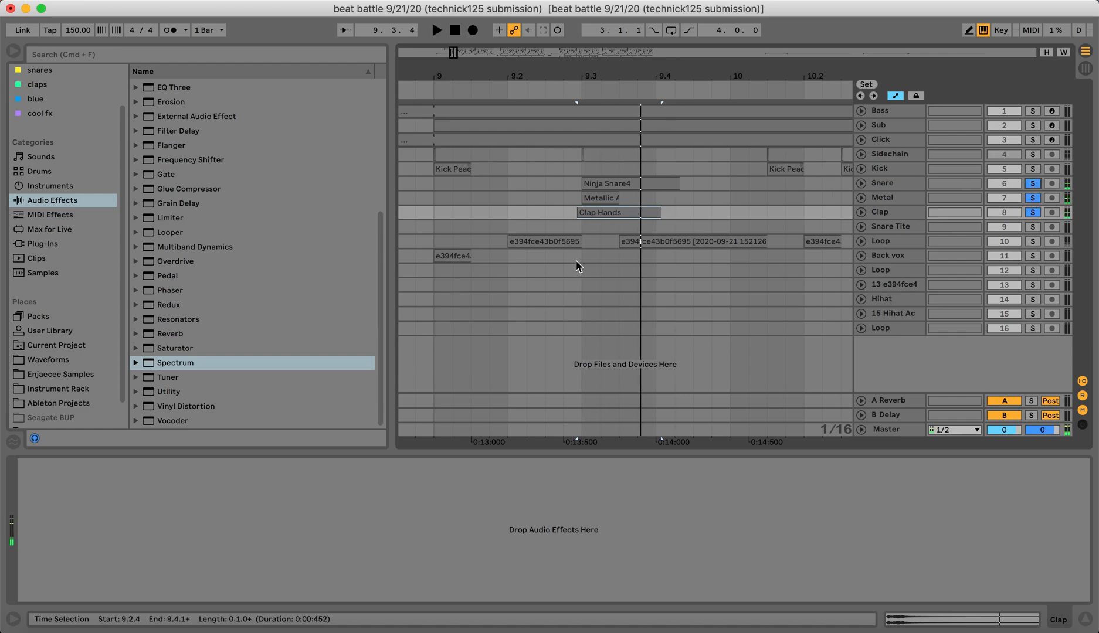
scroll(578, 262, down, 10)
scroll(610, 242, right, 4)
click(538, 302)
click(545, 303)
click(1032, 300)
key(space)
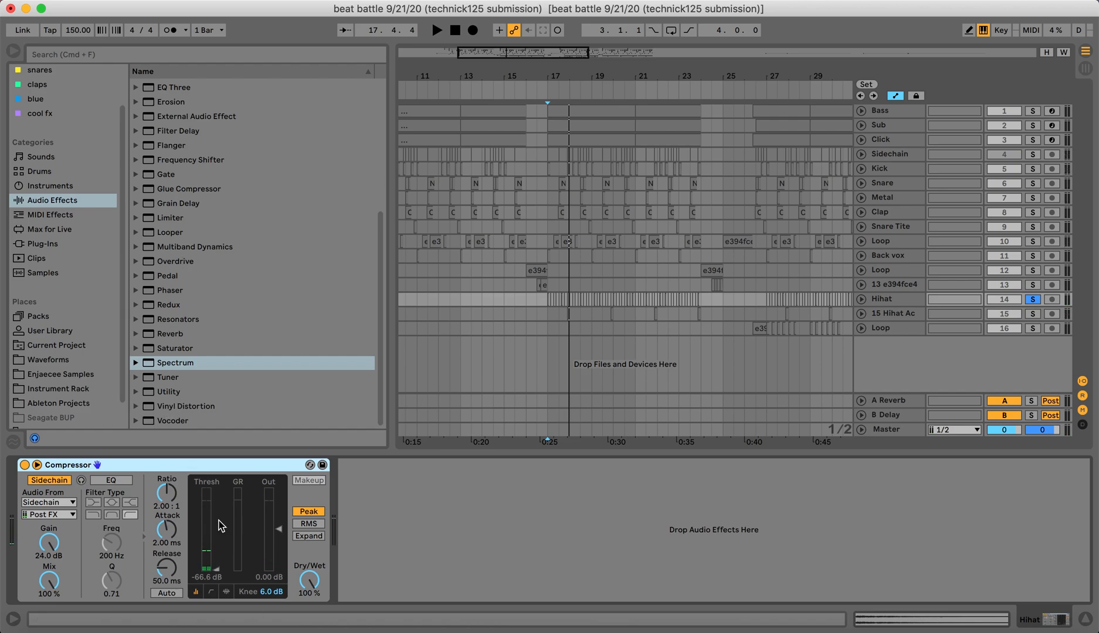
click(1032, 299)
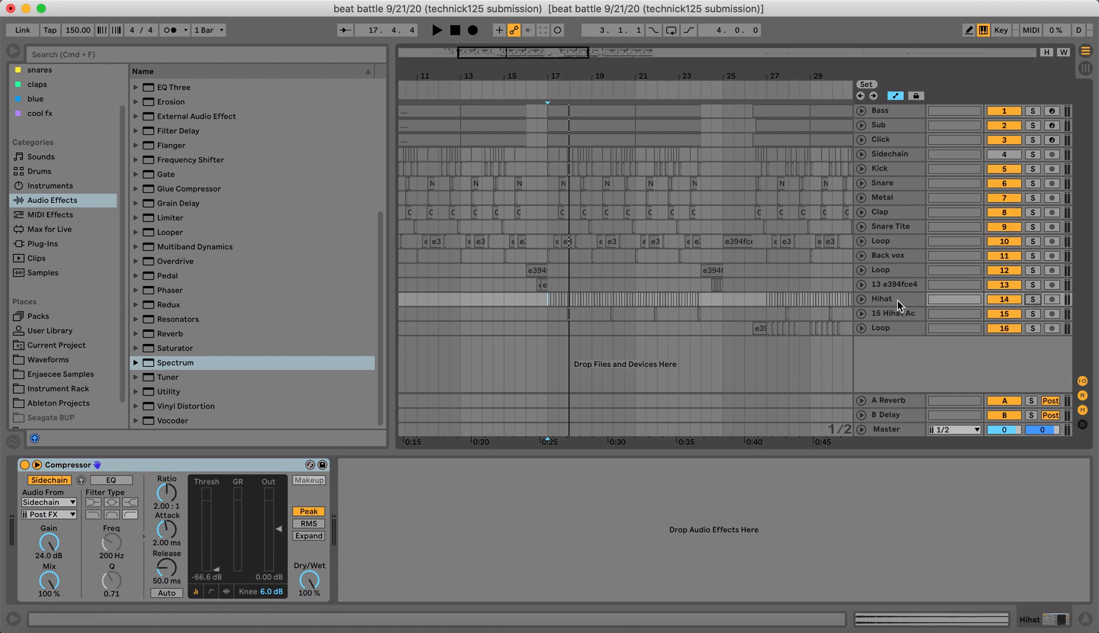
- Look through the device chains of the tracks above Hihat and examine the effects on the Back vox track
key(Up)
key(Up)
key(Up)
key(Up)
key(Up)
key(Up)
key(Up)
key(Up)
key(Up)
key(Up)
key(Up)
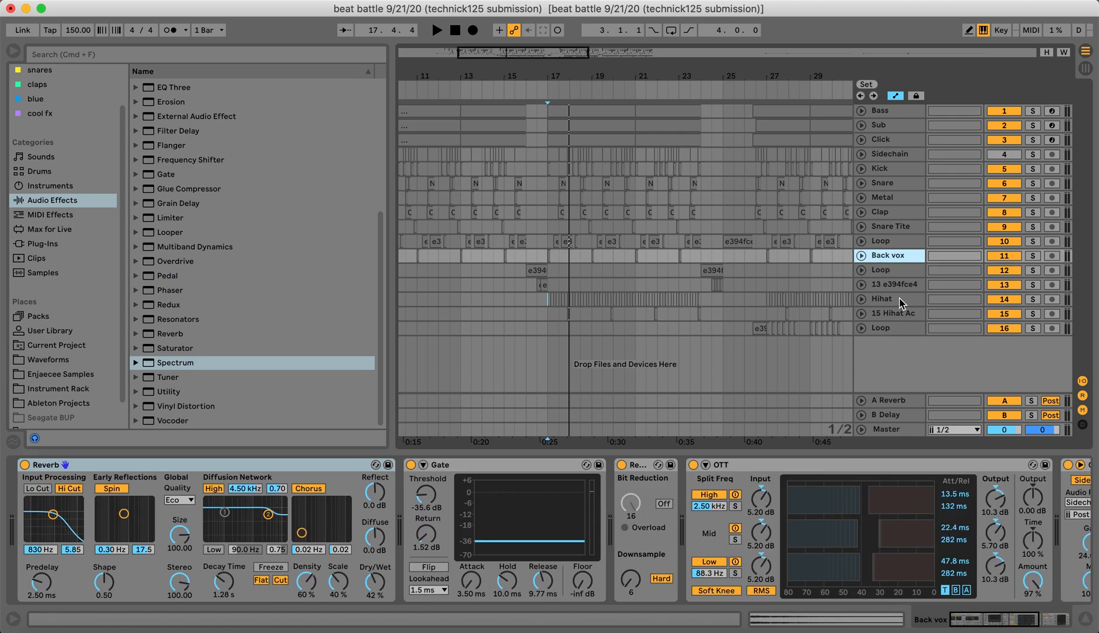
key(Down)
key(Down)
key(Down)
key(Down)
key(Down)
key(Down)
key(Down)
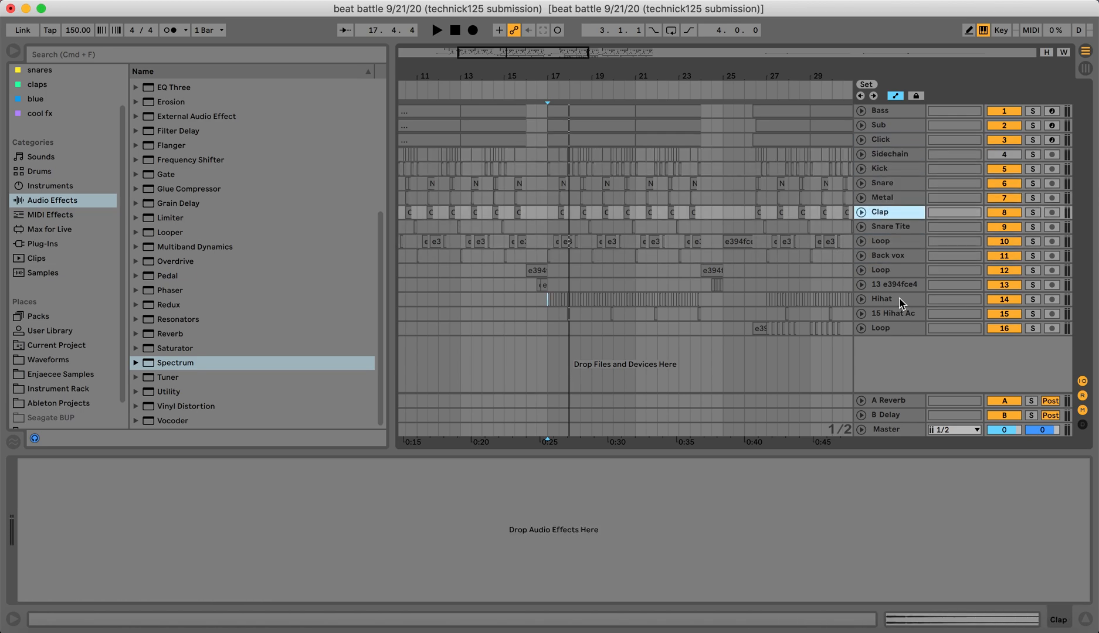
key(Down)
key(Down)
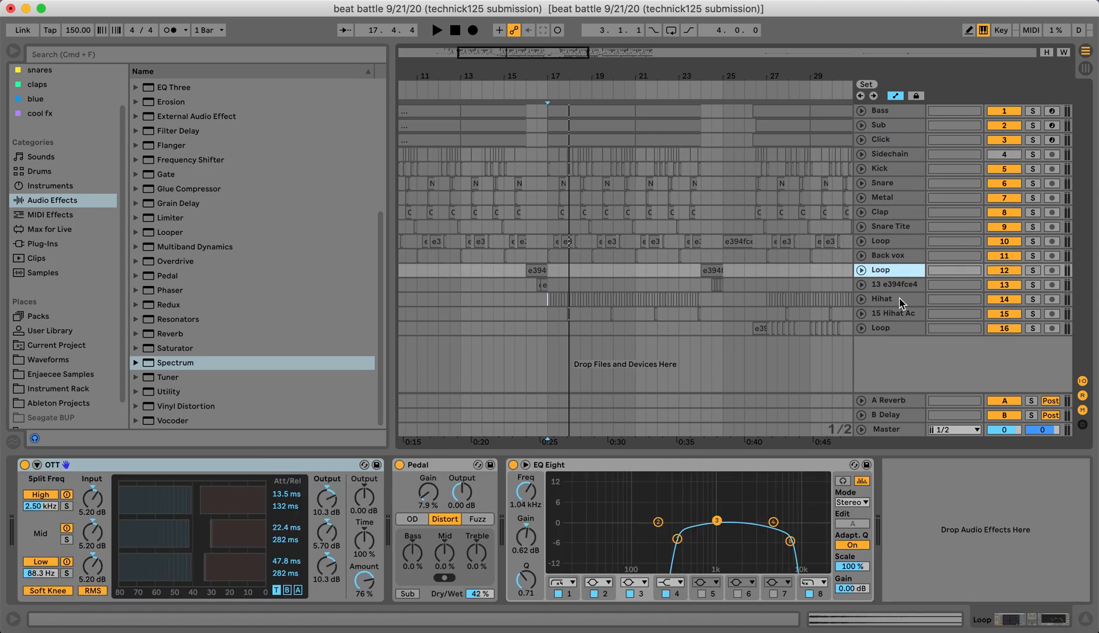
click(892, 258)
scroll(962, 480, right, 5)
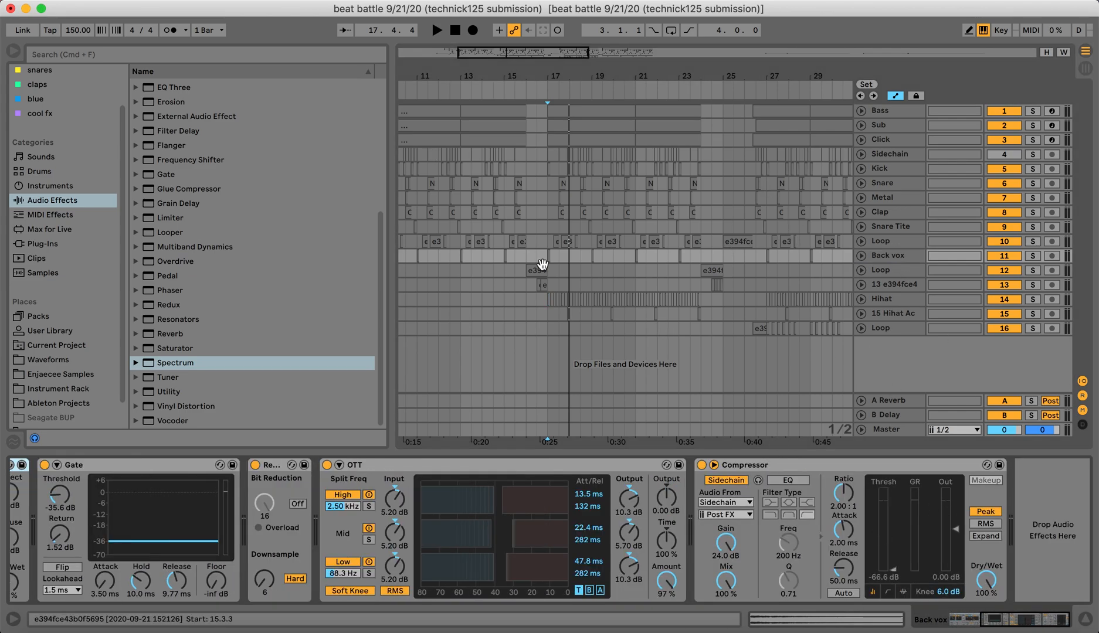
- Solo track 13, play its first clip from 16.3.1, and unfold the track to show the waveforms
click(505, 303)
scroll(542, 286, up, 5)
click(513, 287)
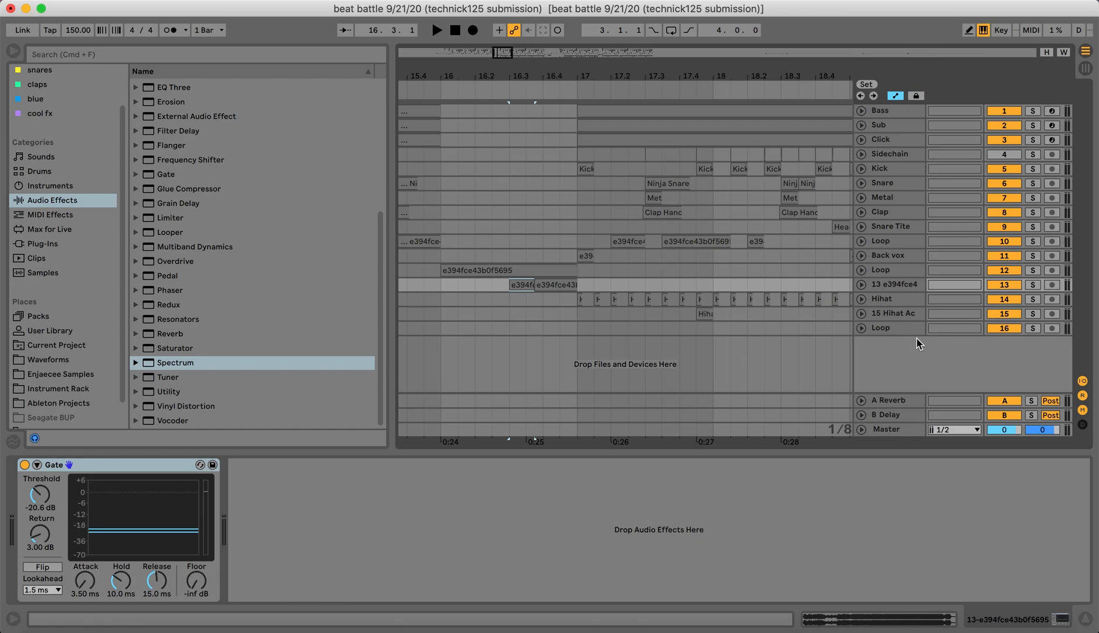
click(1033, 285)
key(space)
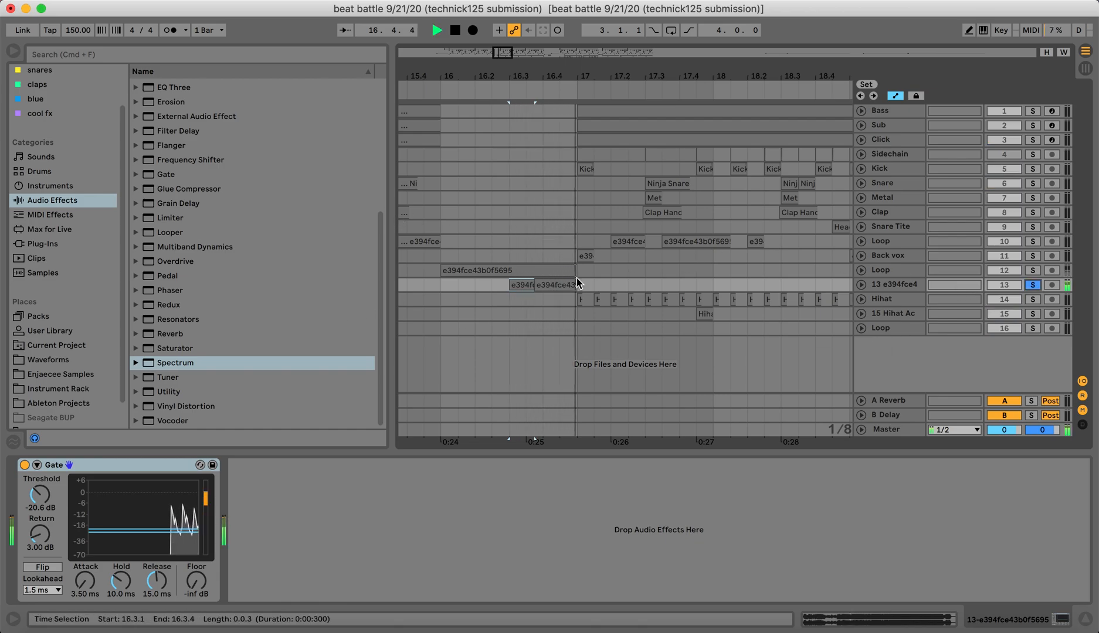
click(860, 285)
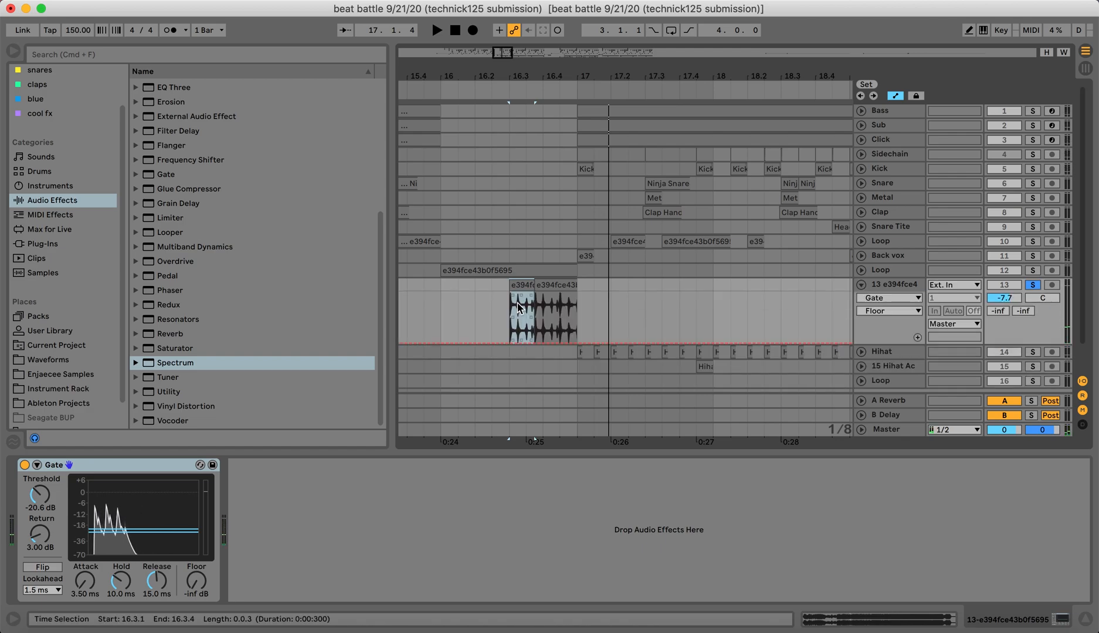
- Audition the four short clips on track 13 from 24.3.1 and turn the track's solo off
scroll(517, 307, up, 10)
scroll(517, 306, down, 10)
scroll(581, 289, up, 5)
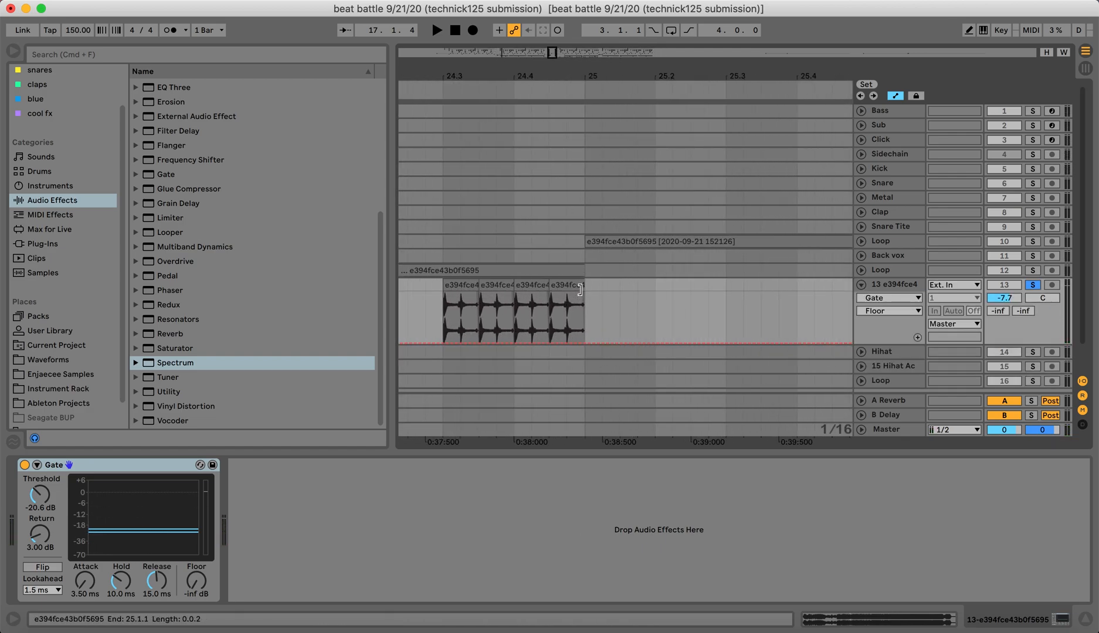
click(446, 289)
key(space)
key(space)
click(1032, 285)
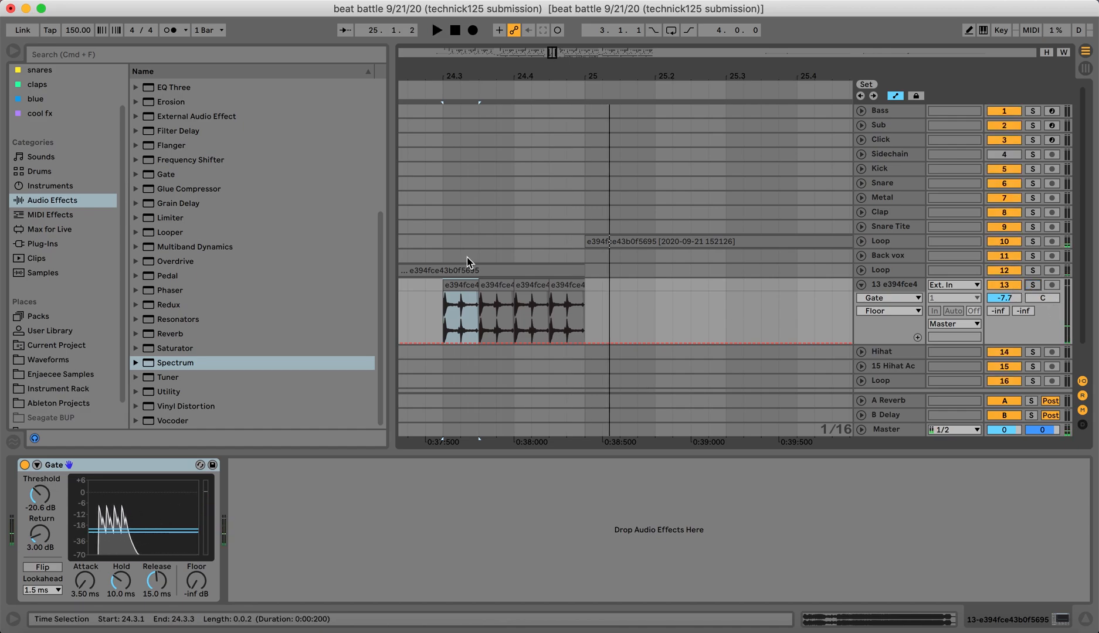
- Solo the Bass, Sub and Click tracks together and play the section from 17.1.1 to 21.1.1
scroll(466, 258, down, 15)
scroll(466, 258, left, 10)
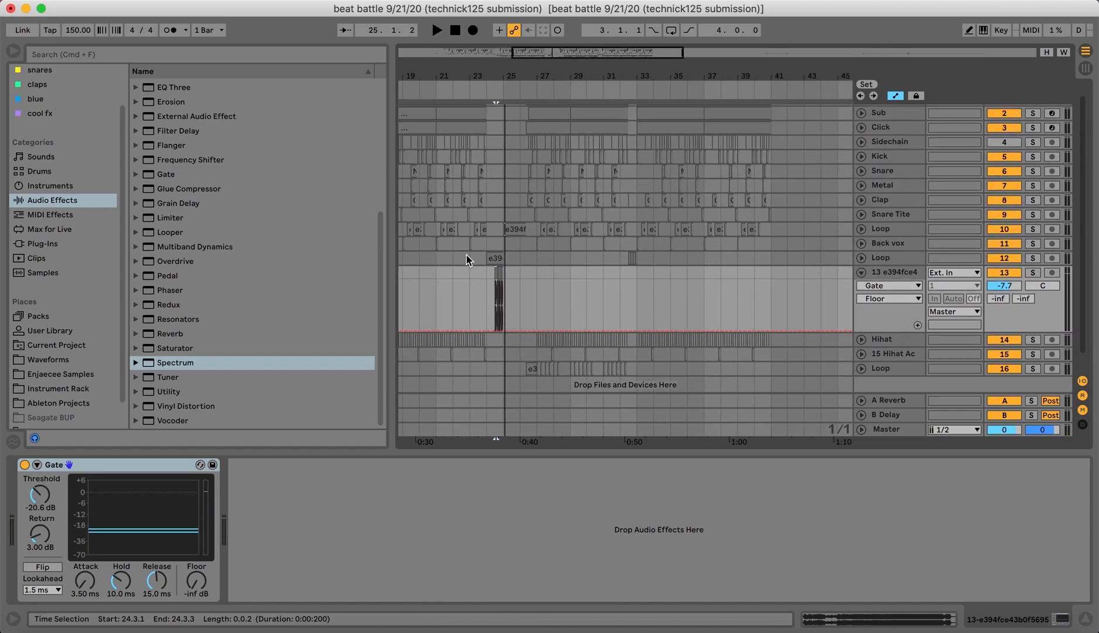
click(512, 138)
click(629, 139)
click(1036, 140)
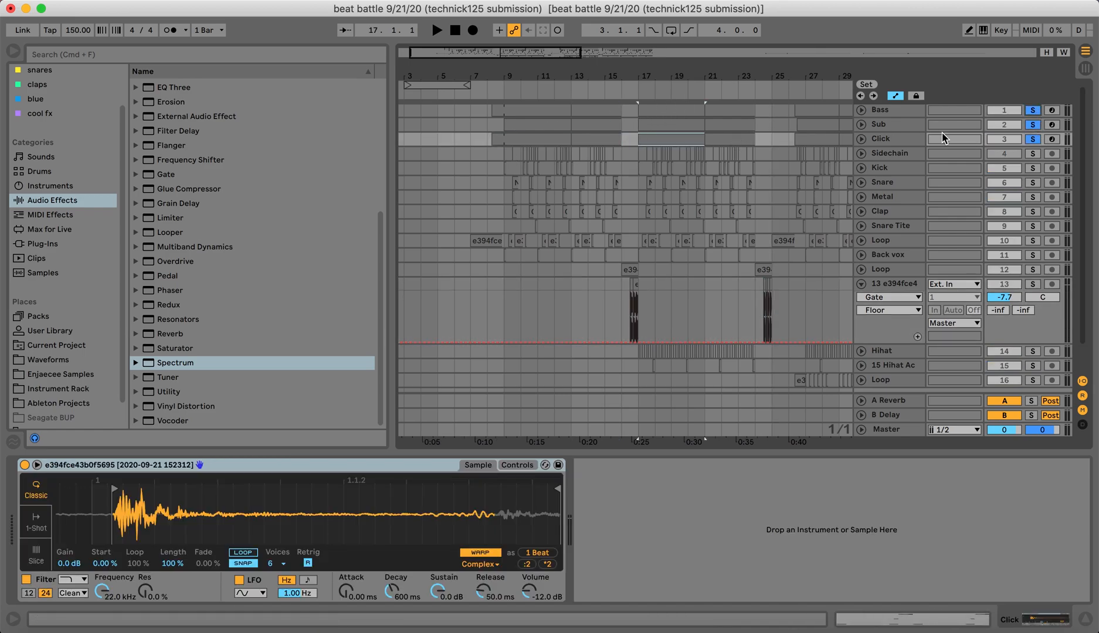
scroll(706, 108, up, 5)
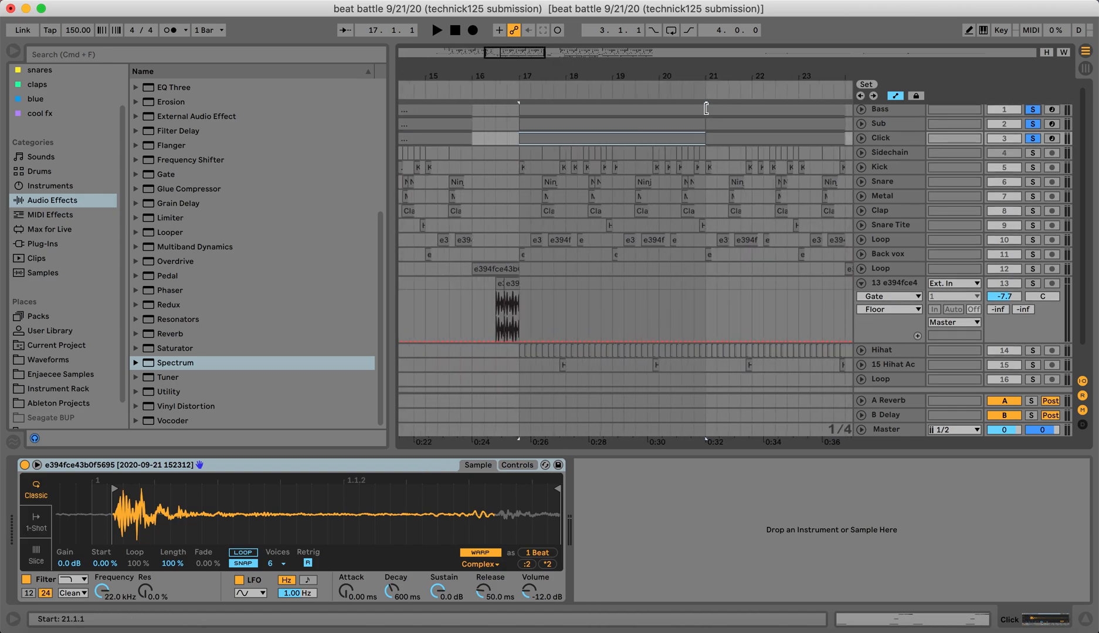
scroll(706, 109, down, 3)
key(space)
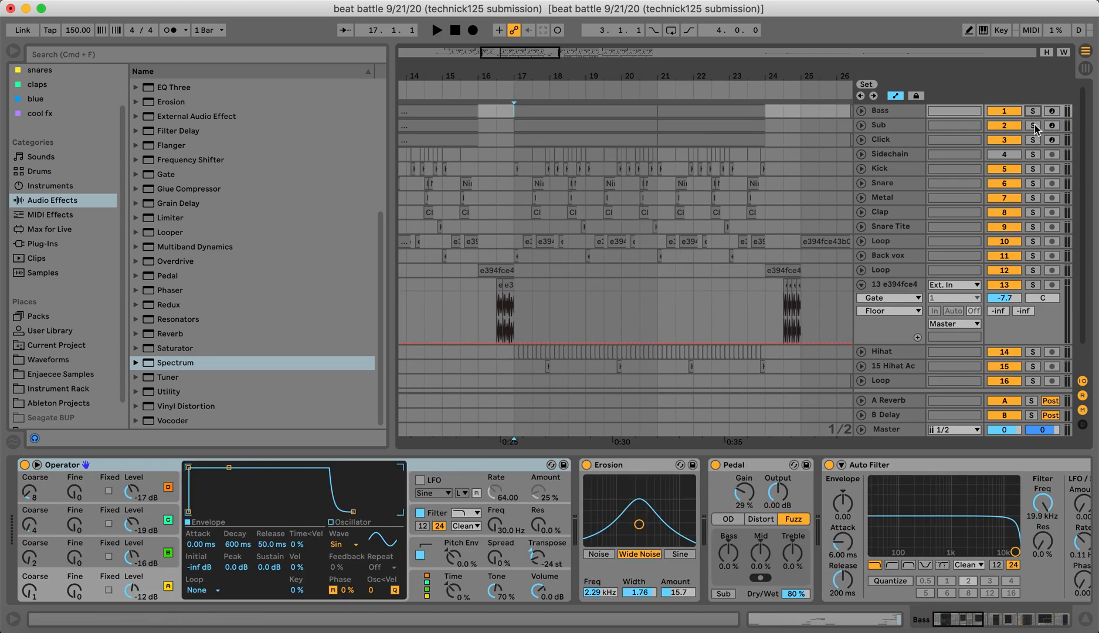
- Solo only the Sub track, display its devices, and play it from 17.1.1
click(1033, 126)
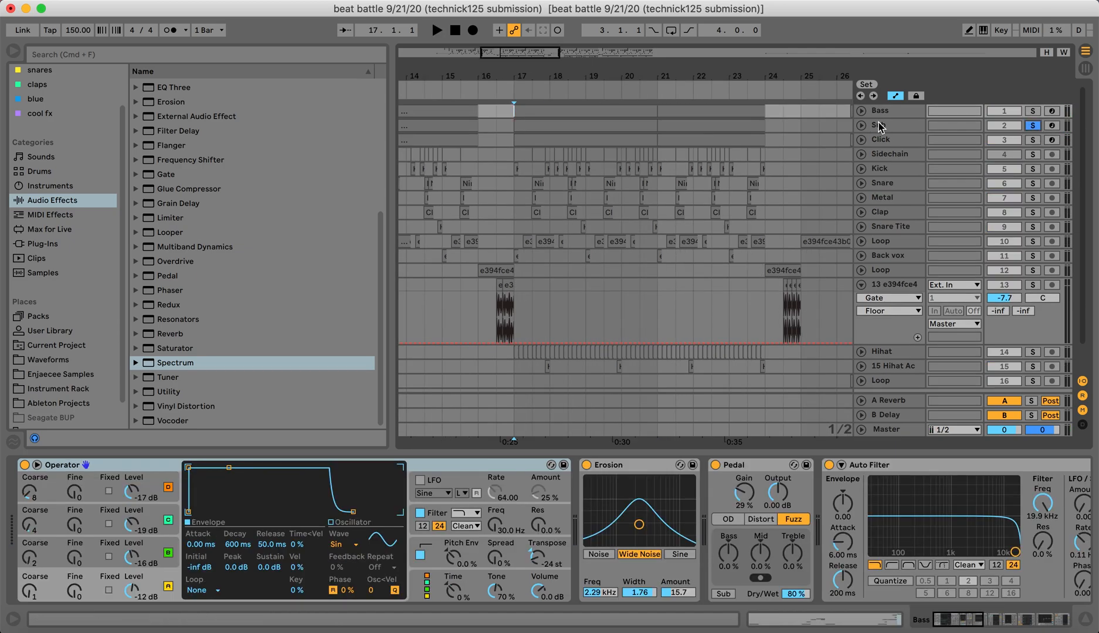
click(882, 126)
key(space)
scroll(318, 520, right, 12)
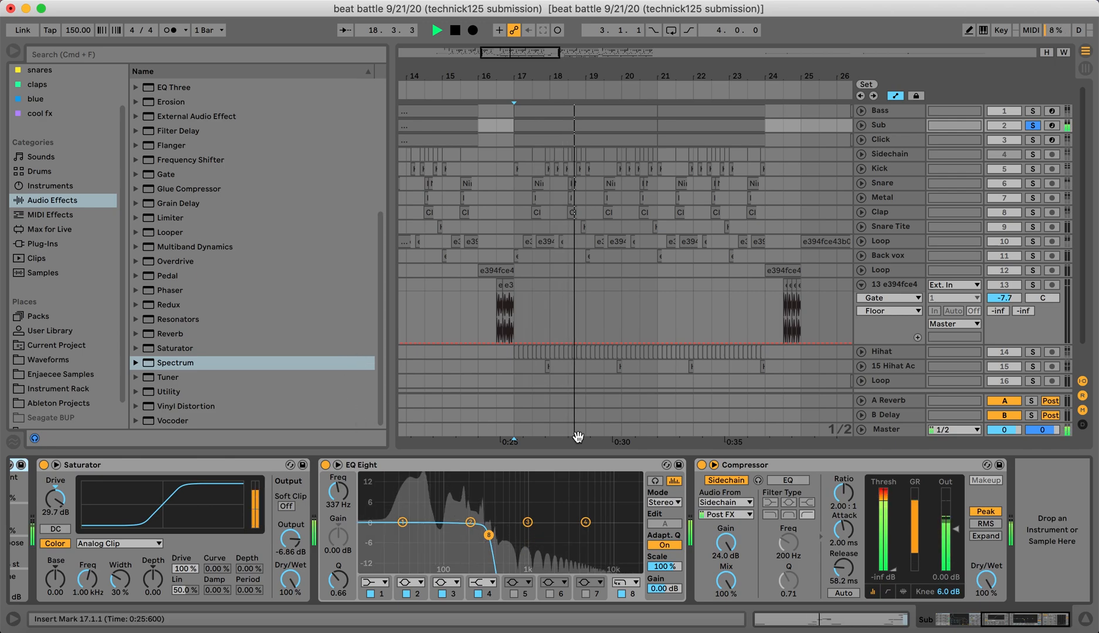
key(space)
- Examine the Sub track's device chain of Operator, Saturator, EQ Eight and Compressor
scroll(663, 540, left, 10)
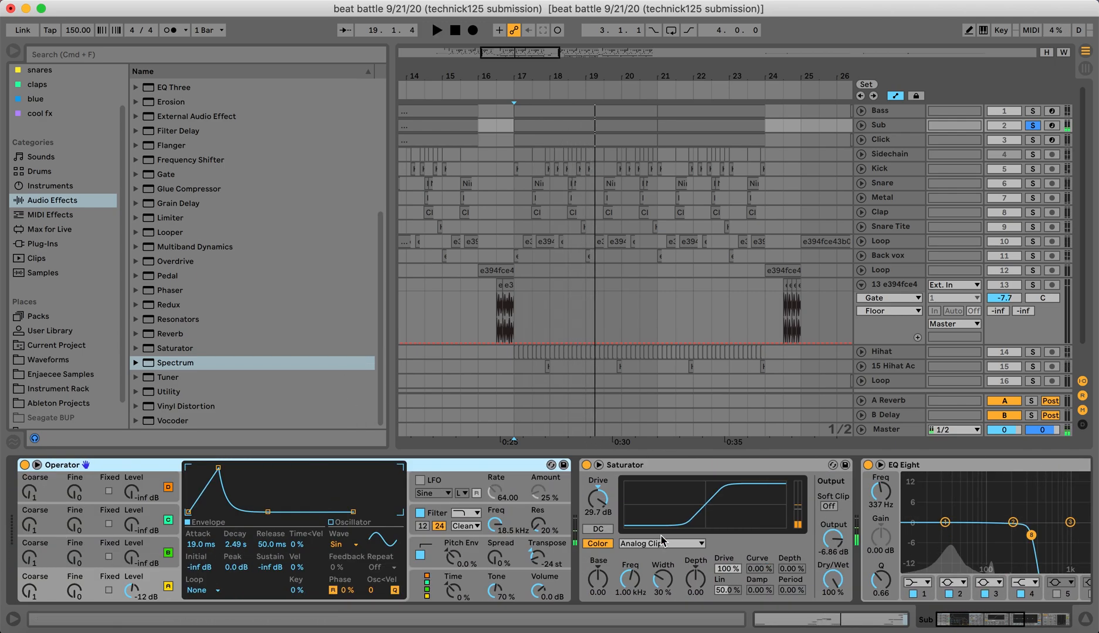
scroll(531, 522, right, 8)
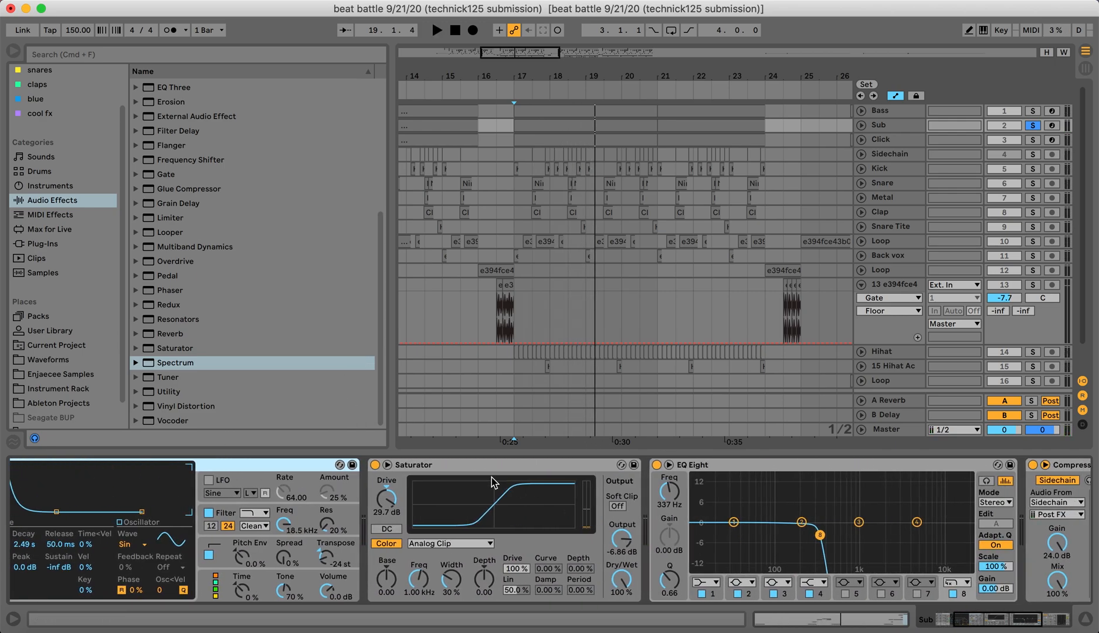
scroll(300, 461, left, 8)
scroll(301, 463, right, 10)
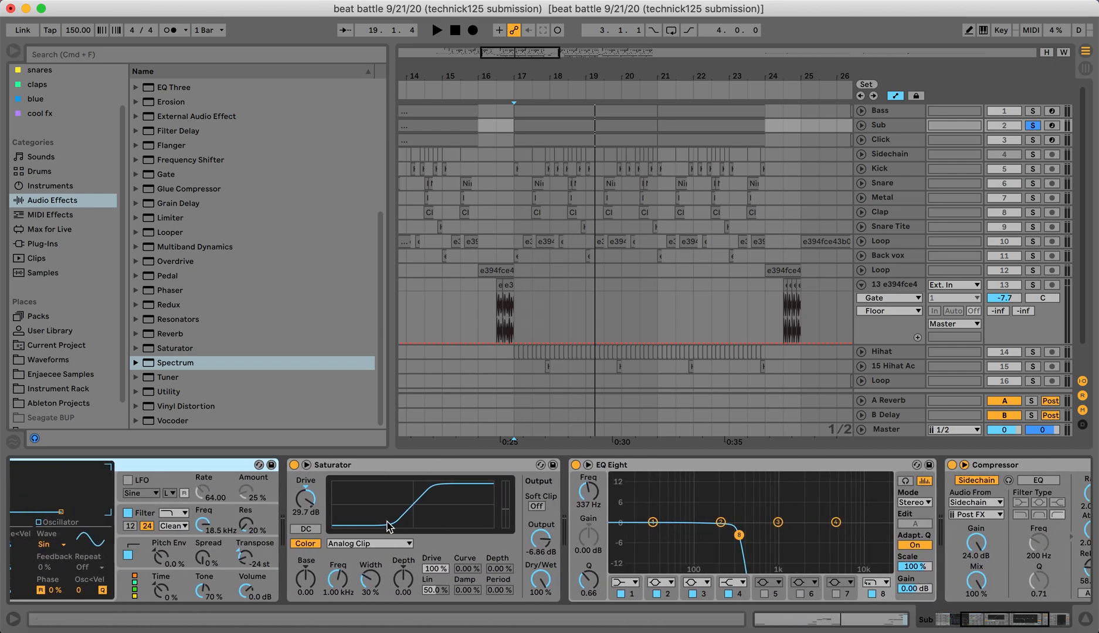
scroll(396, 517, right, 10)
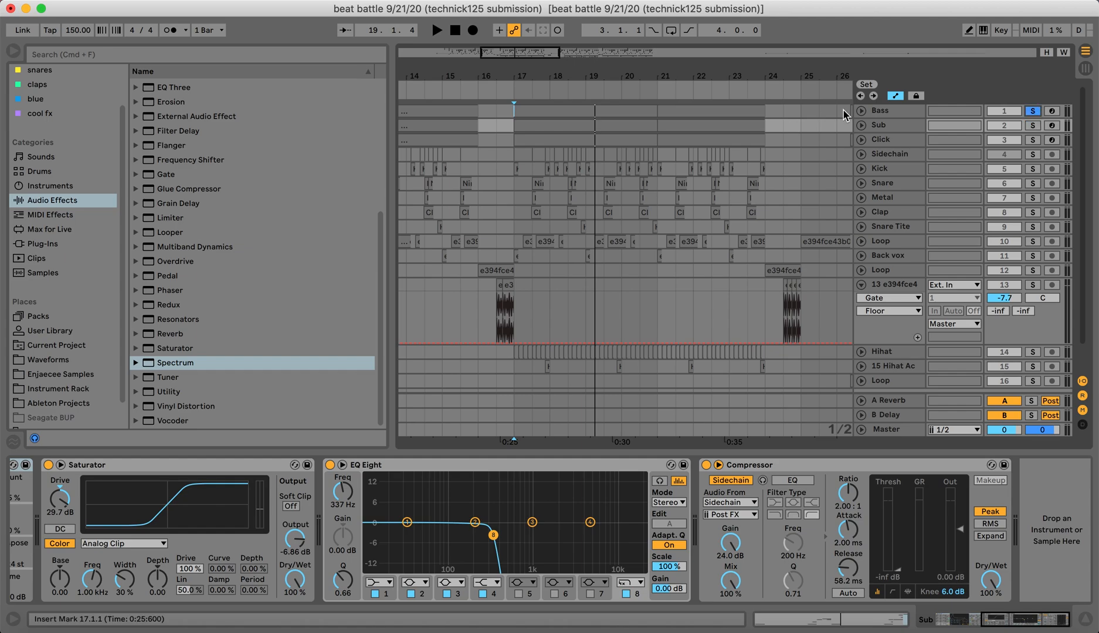
- Unfold the soloed Bass track and play its notes from 17.1.1 with the browser hidden
click(861, 110)
key(space)
key(plus)
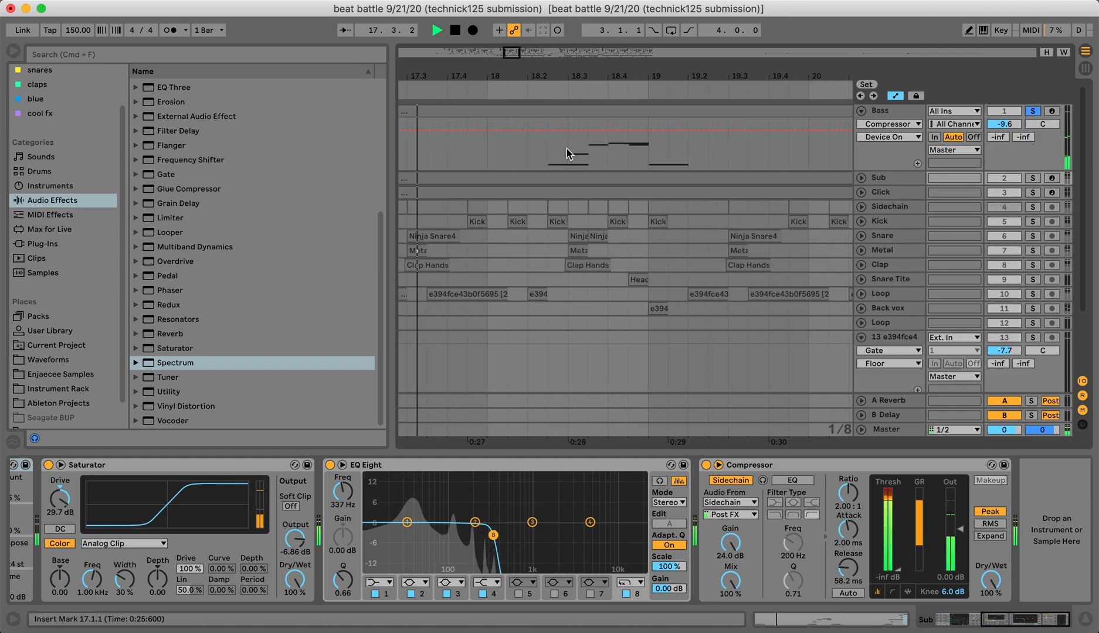
key(alt+super+b)
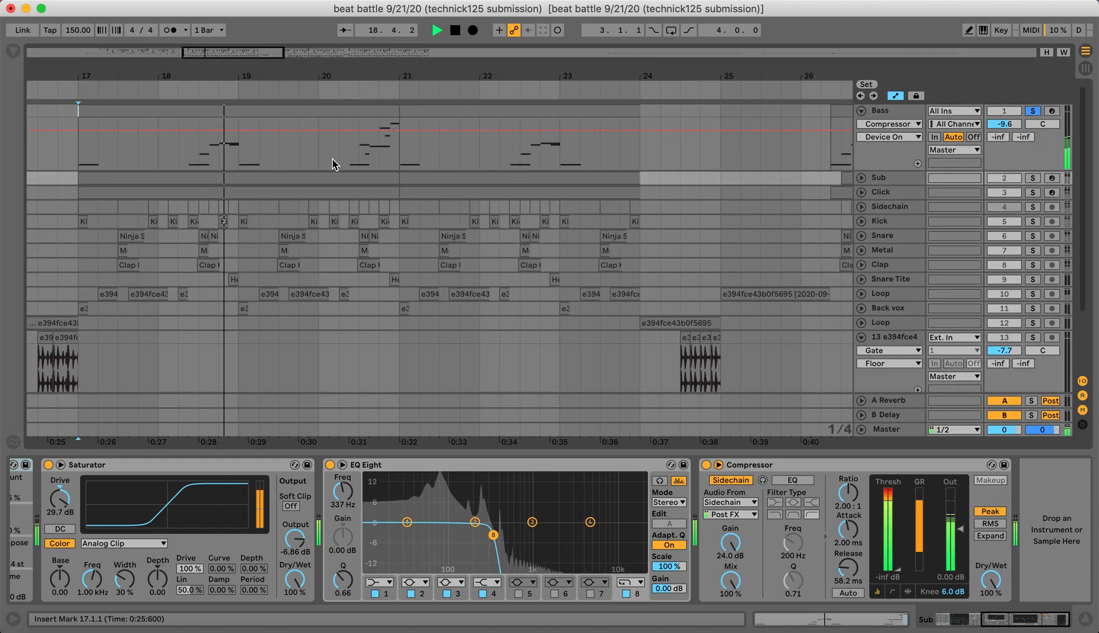
scroll(274, 170, up, 5)
scroll(274, 170, left, 2)
scroll(274, 170, down, 5)
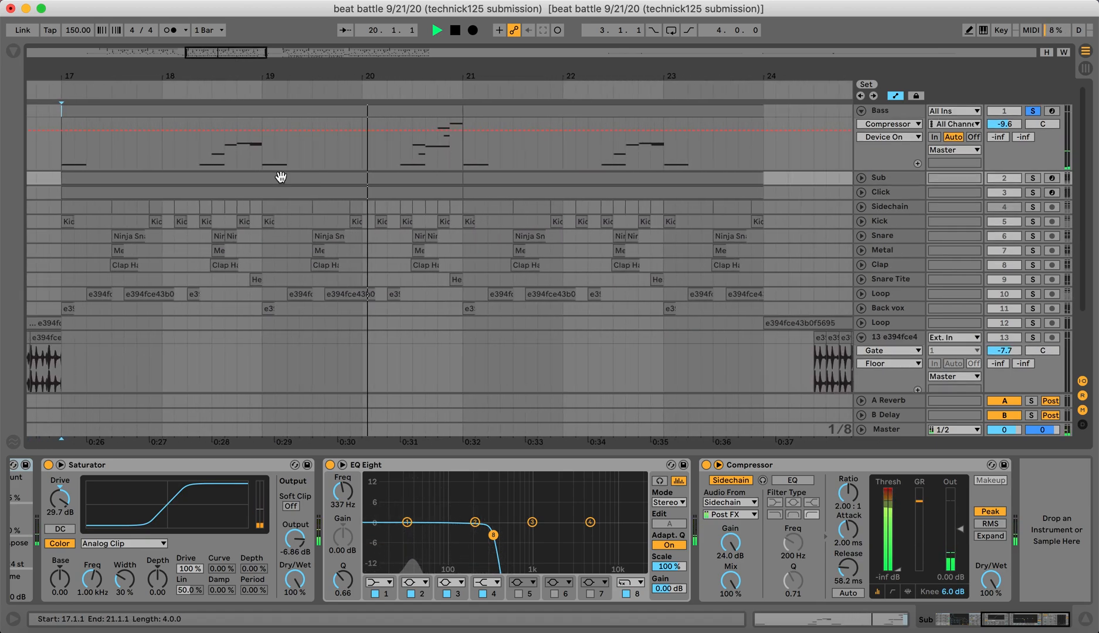
key(space)
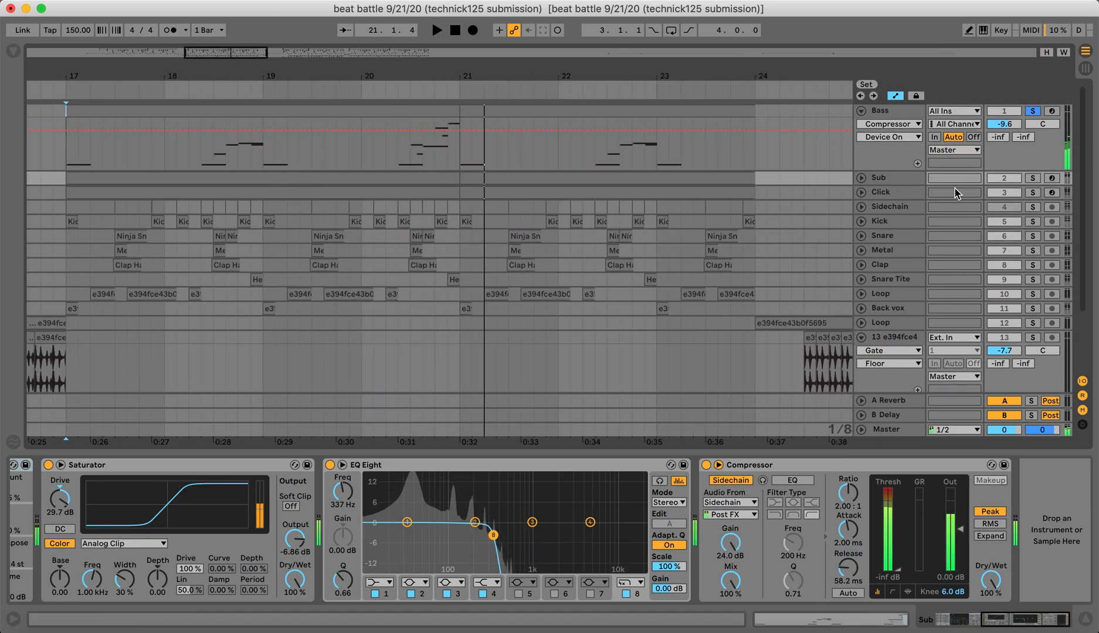
- Examine the Bass track's device chain from Operator through Erosion, Pedal, Auto Filter, Delay, Phaser, OTT, EQ Eight and Compressor
click(900, 116)
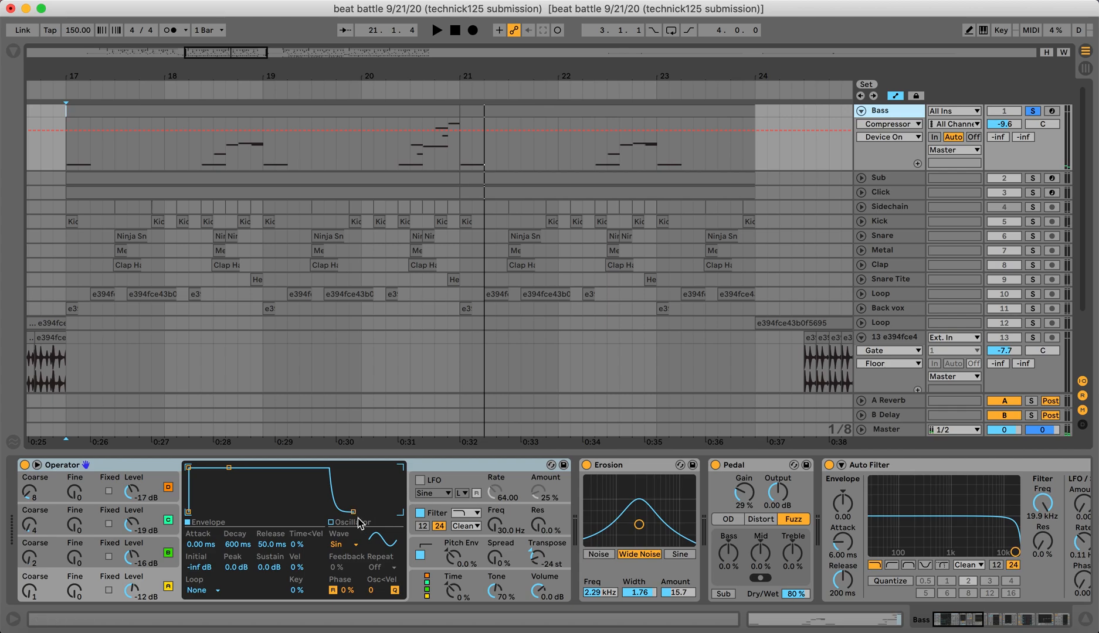
scroll(475, 560, right, 10)
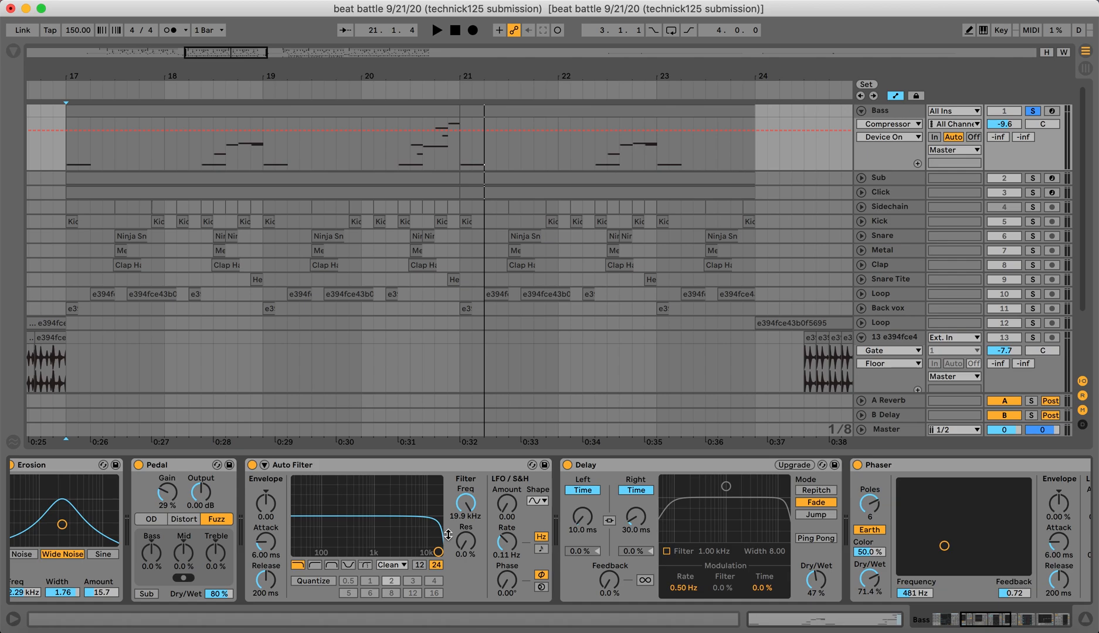
scroll(448, 535, right, 10)
scroll(448, 534, right, 2)
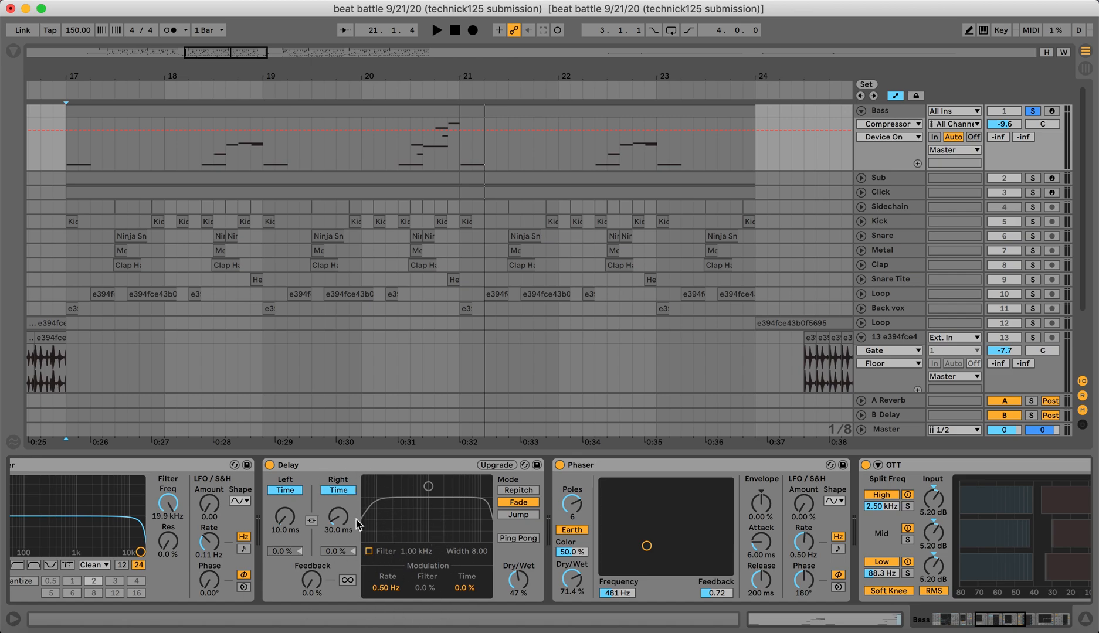
scroll(356, 519, right, 8)
scroll(490, 504, right, 10)
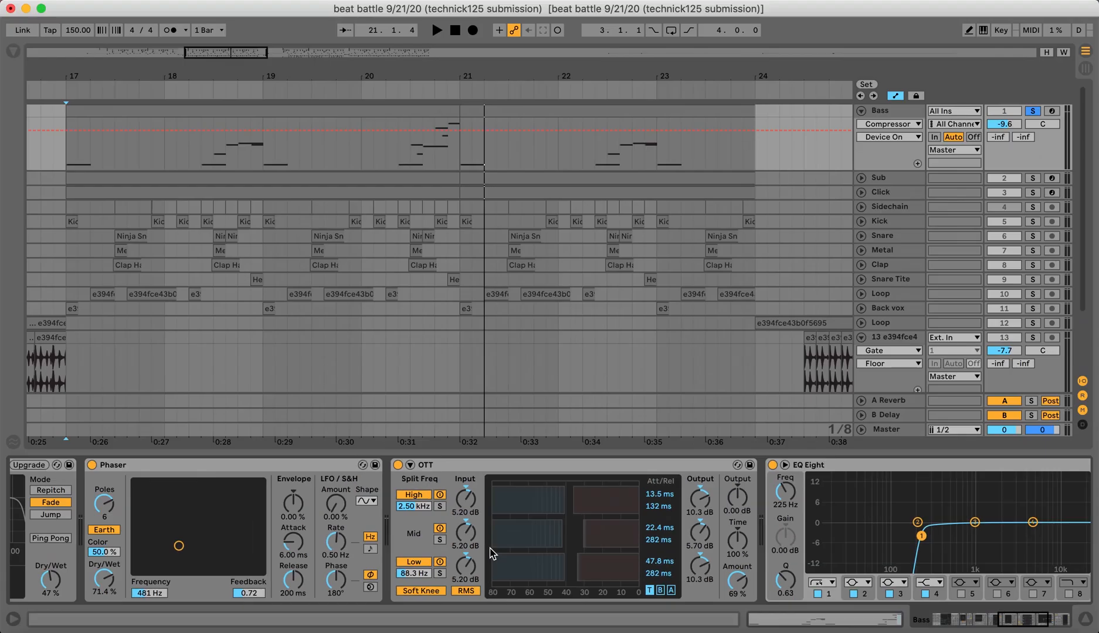
scroll(491, 554, right, 12)
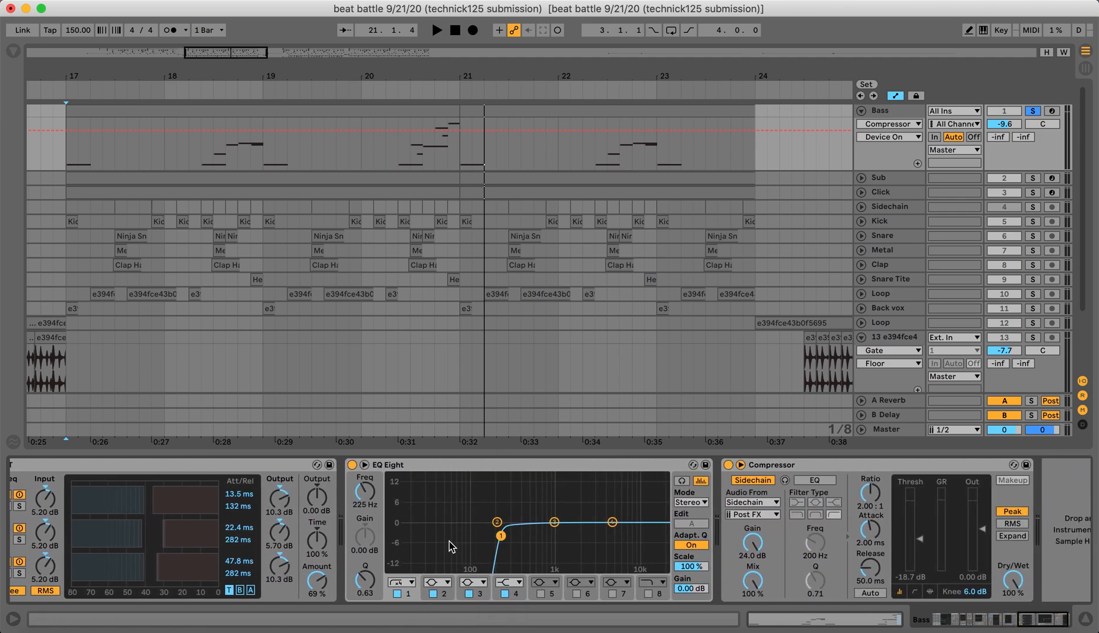
scroll(451, 546, right, 2)
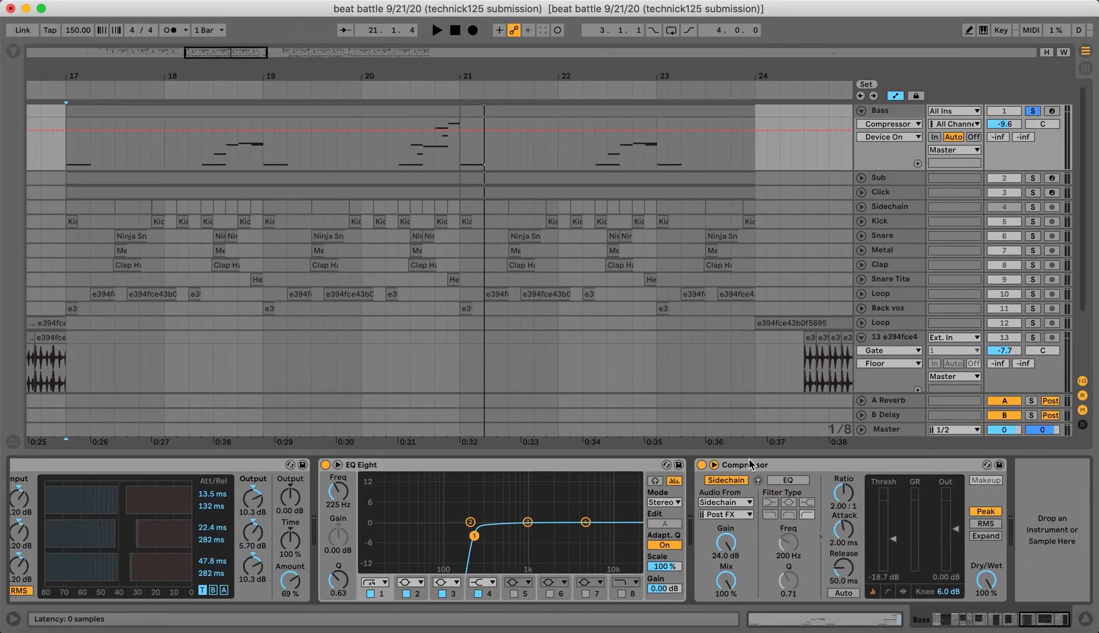
- Bypass every audio effect after Operator on the Bass track and play the dry sound from 17.1.1
shift+click(748, 464)
scroll(432, 501, left, 10)
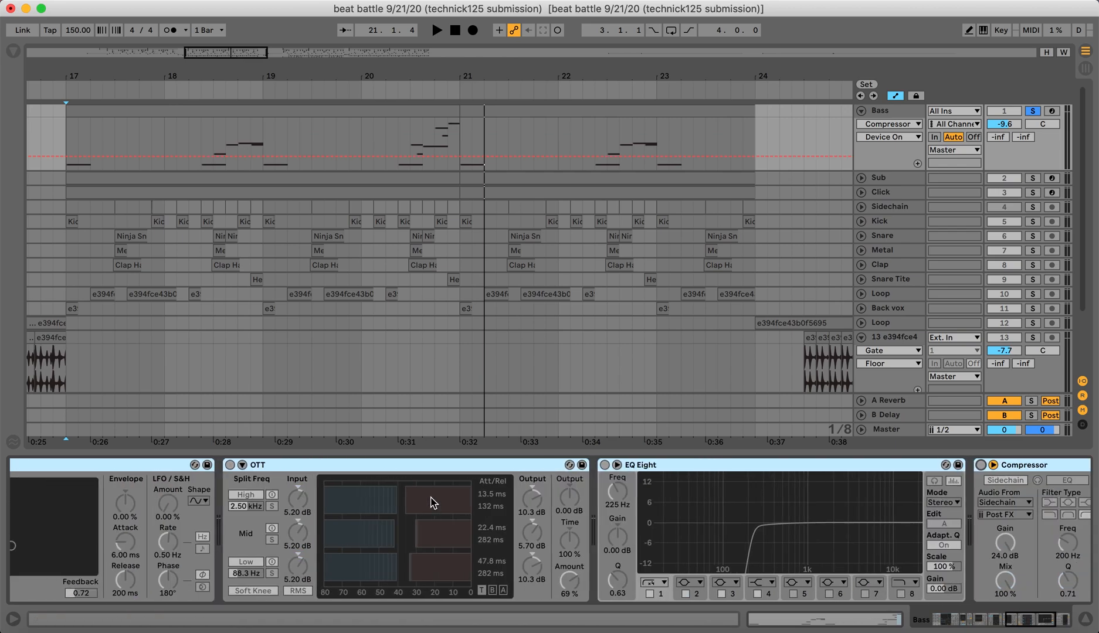
key(space)
scroll(432, 503, left, 15)
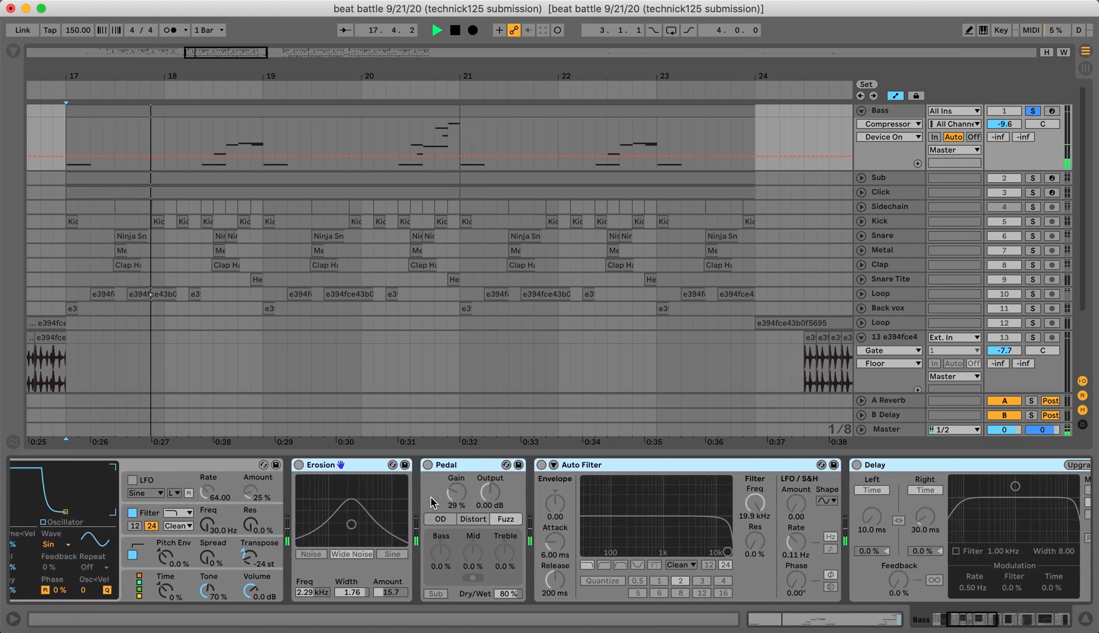
click(400, 466)
key(space)
- Reactivate Erosion, Pedal, Auto Filter and Delay one by one on the Bass track while auditioning from 17.1.1
click(342, 465)
key(space)
click(471, 466)
click(585, 465)
scroll(645, 505, right, 8)
key(space)
click(668, 465)
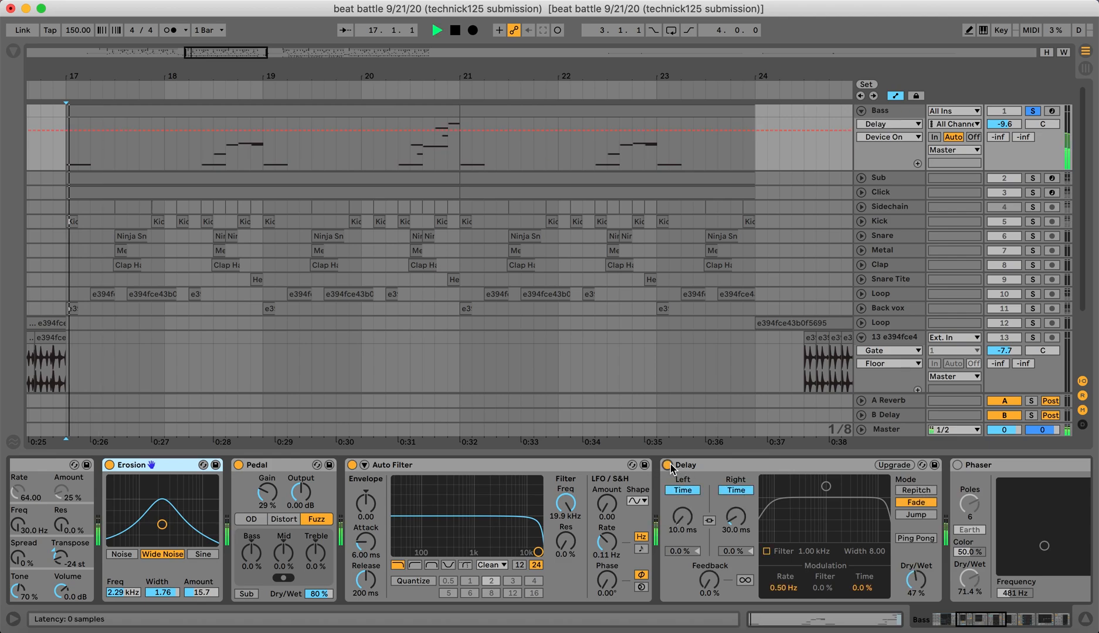
- Reactivate Phaser, OTT, EQ Eight and Compressor one by one on the Bass track while auditioning it
scroll(673, 469, right, 8)
click(739, 465)
key(space)
scroll(757, 469, right, 8)
click(739, 466)
scroll(739, 466, right, 8)
click(792, 464)
scroll(791, 464, right, 8)
scroll(791, 463, right, 8)
click(701, 465)
- Solo only the Click track with its Simpler displayed and audition it repeatedly from 17.1.1
click(941, 191)
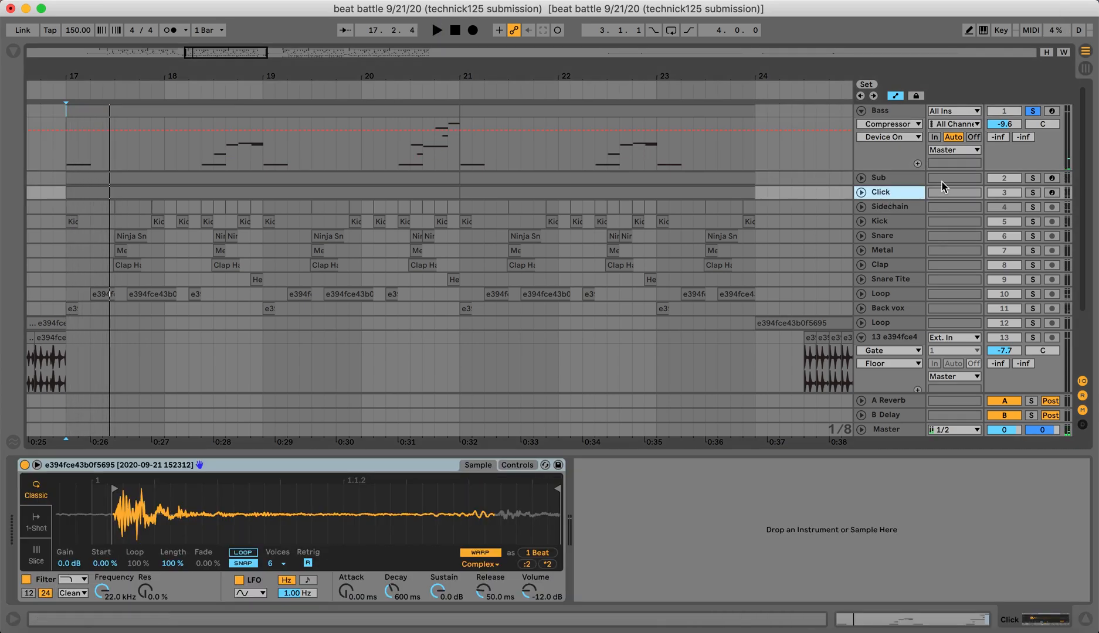
click(1034, 193)
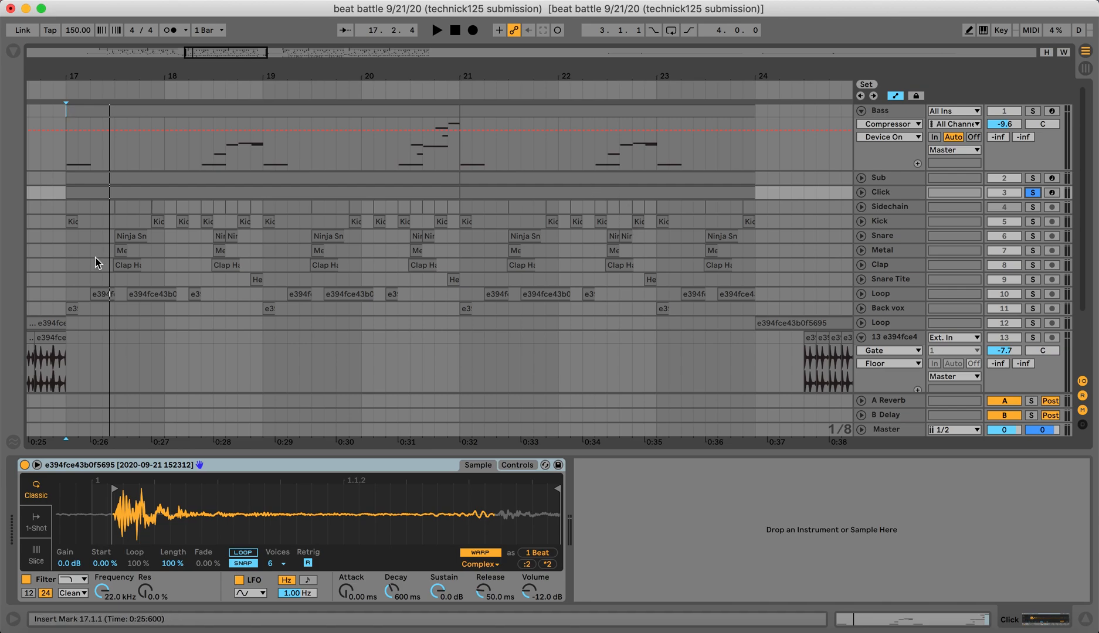
key(space)
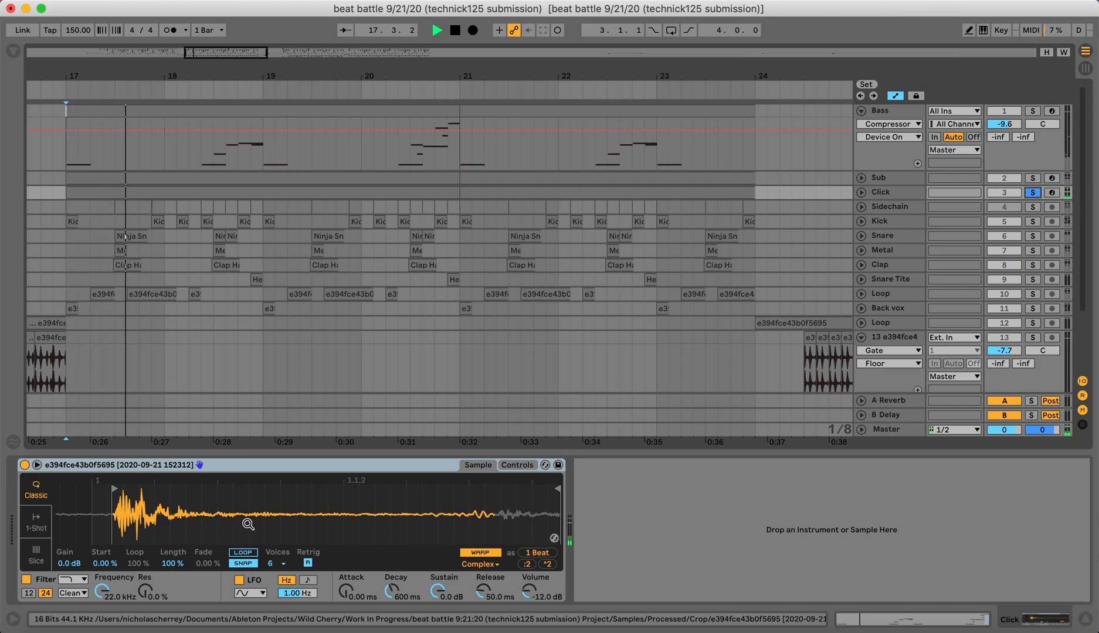
key(space)
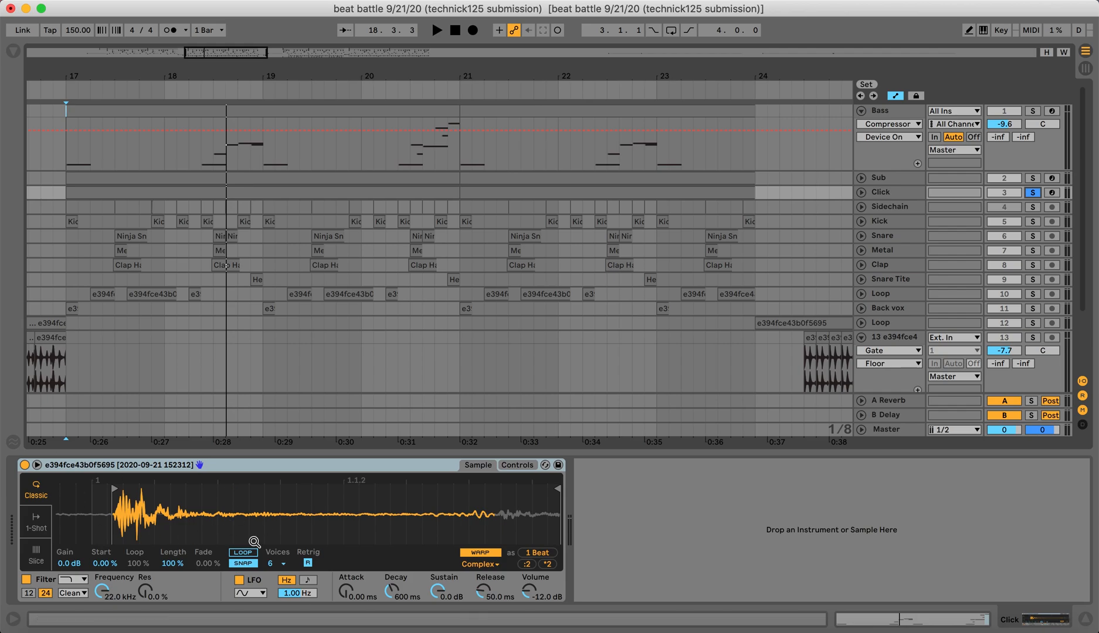
key(space)
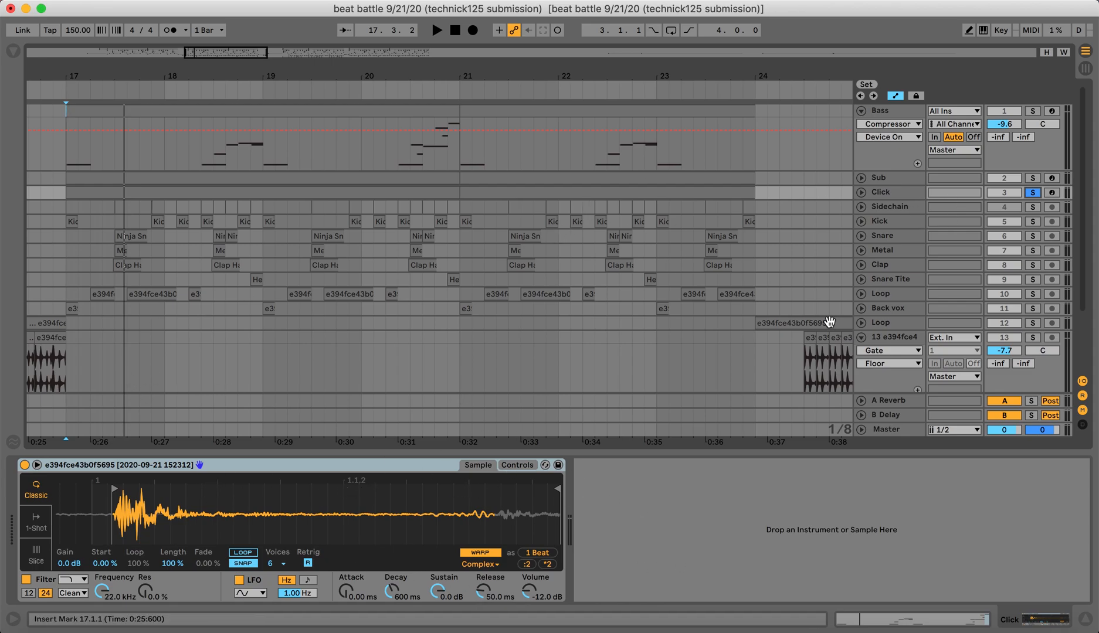
key(space)
key(space)
key(space)
key(space)
key(space)
key(space)
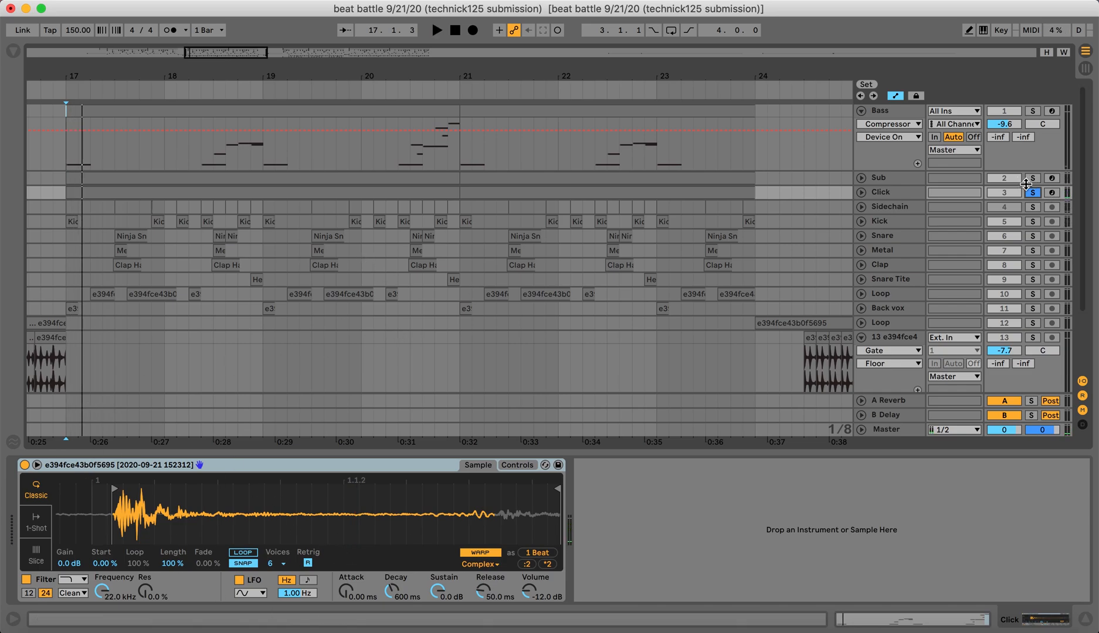
- Fold the Bass track and hide the device view, leaving no track soloed
click(862, 111)
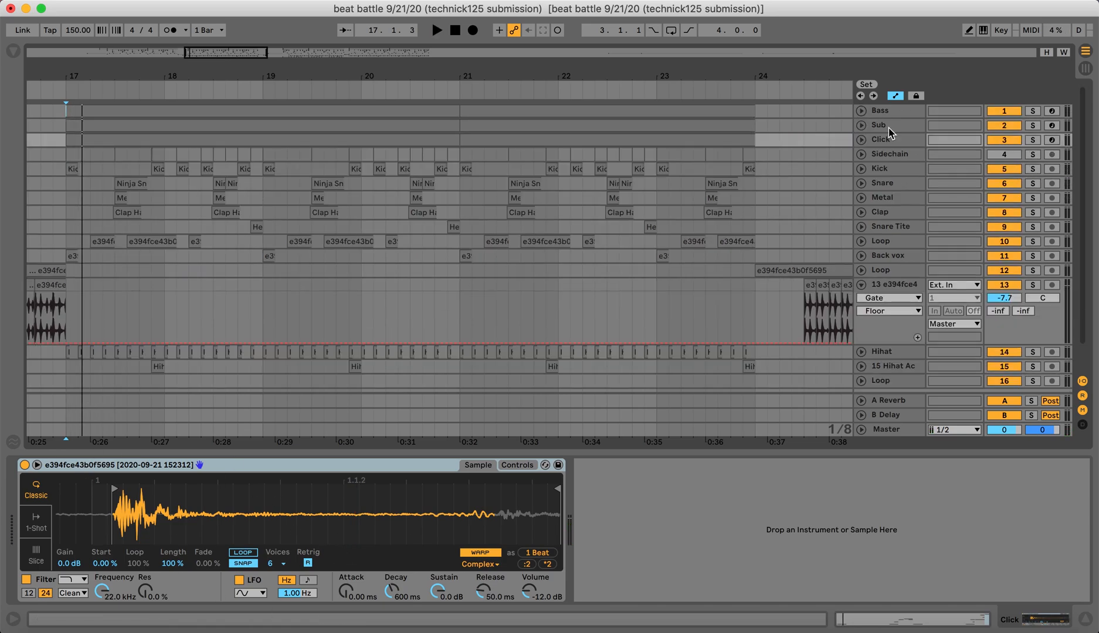
scroll(652, 185, down, 4)
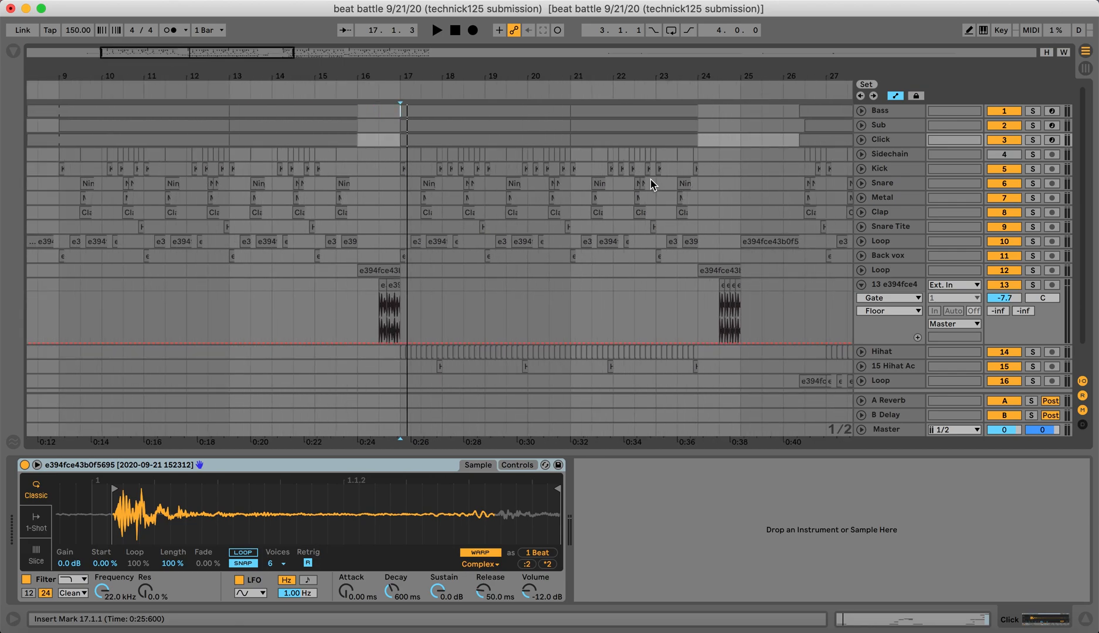
scroll(652, 185, down, 5)
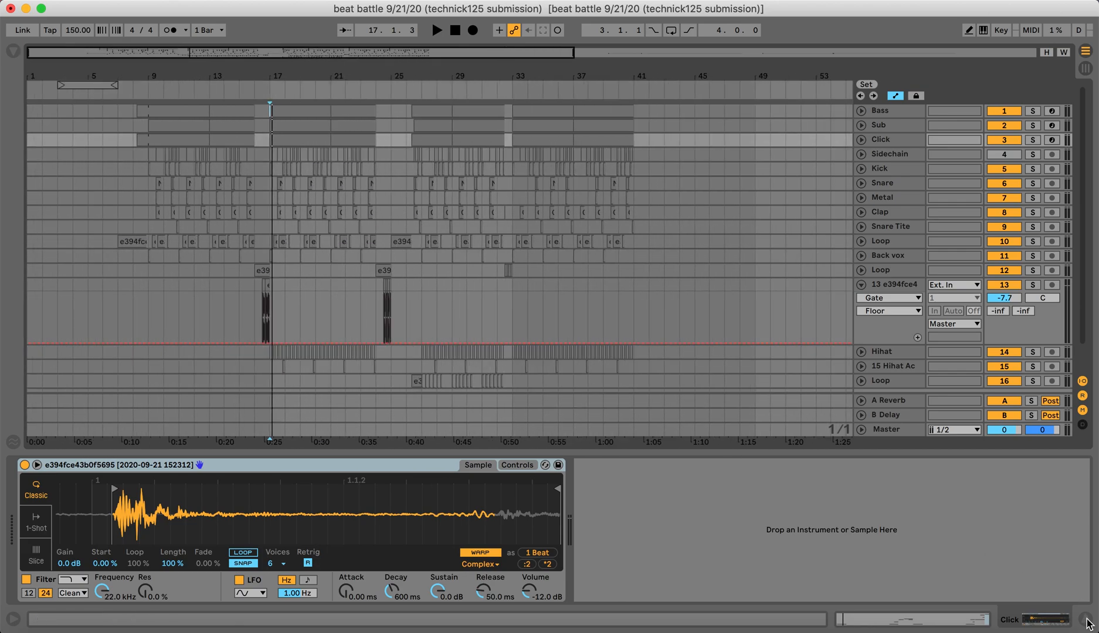
click(1085, 619)
- Solo the Loop track (track 10) and play it from 9.1.1
scroll(293, 235, up, 10)
scroll(293, 236, left, 10)
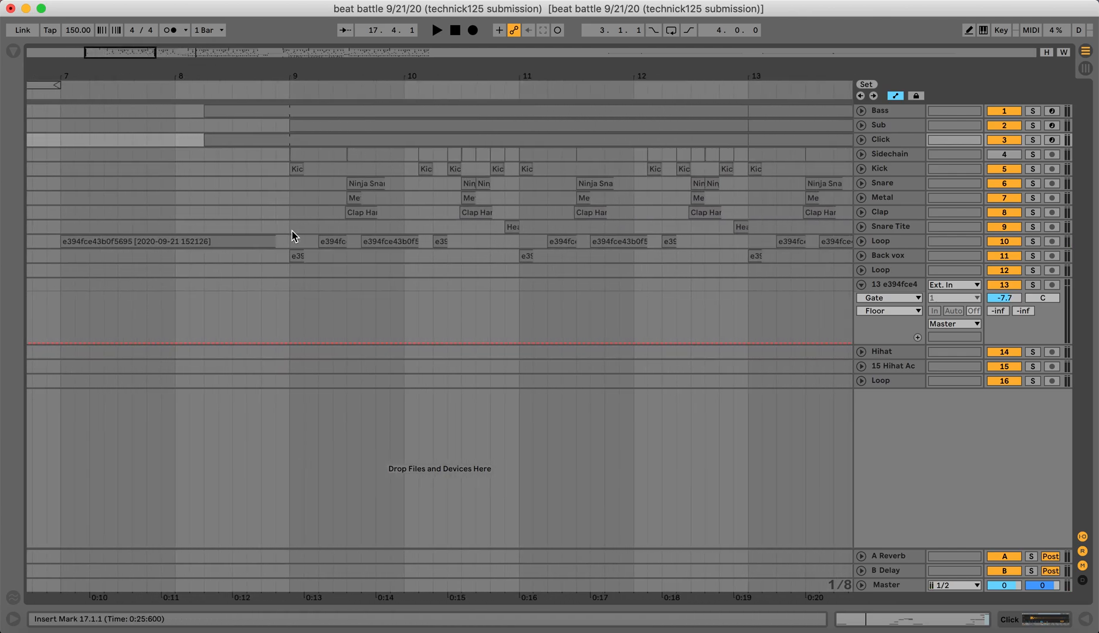
click(291, 239)
click(1032, 241)
key(space)
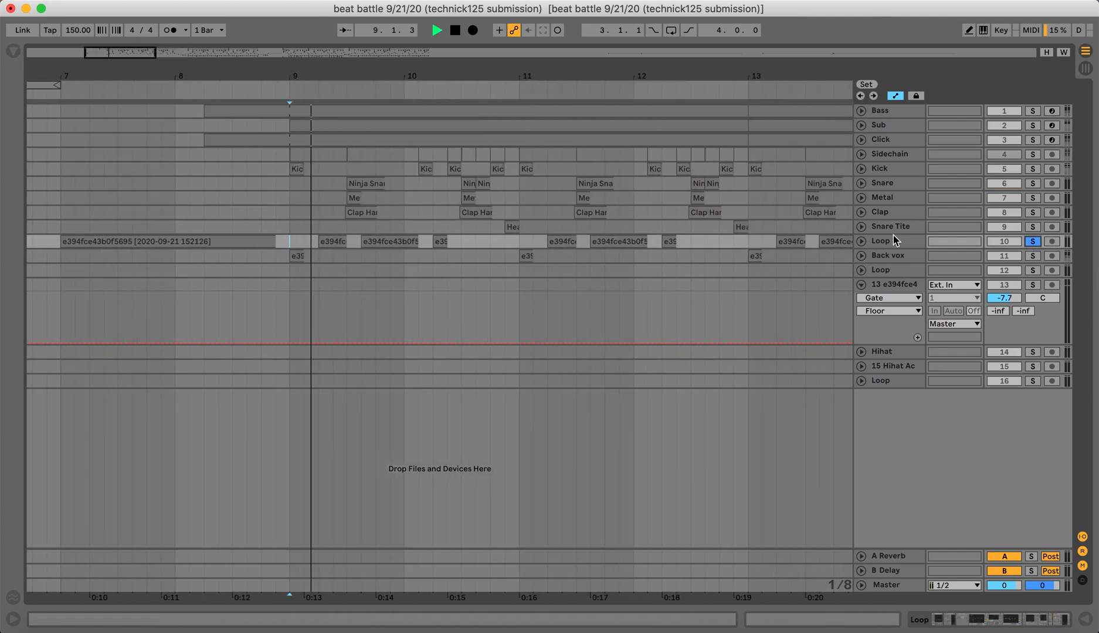
key(space)
key(space)
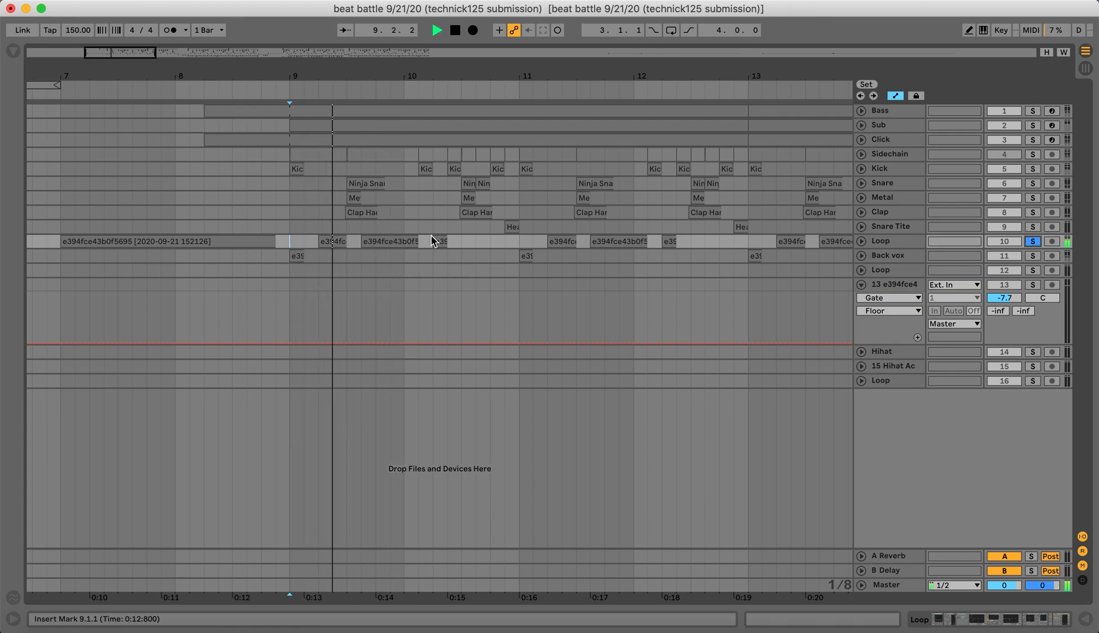
key(space)
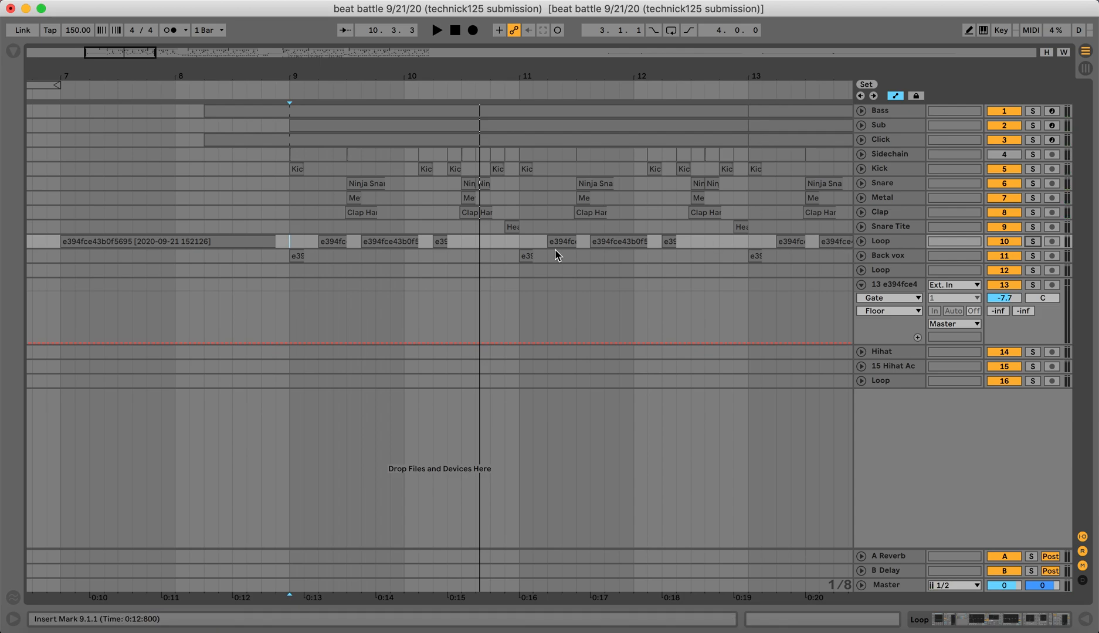
- Look over the Loop track's clips around bar 9 and fold track 13
scroll(556, 254, down, 10)
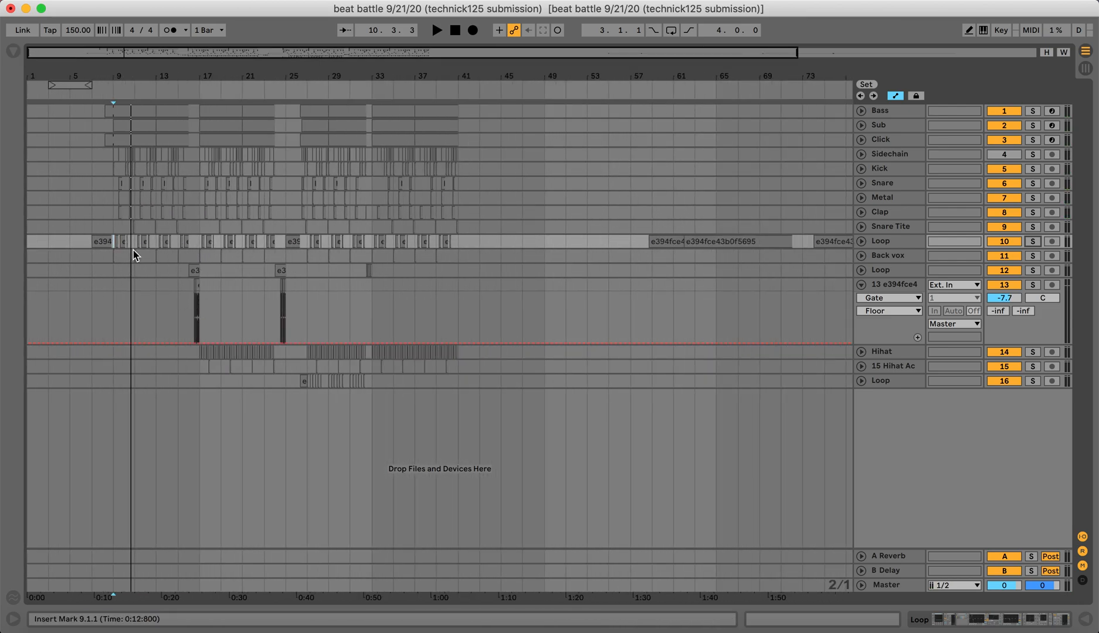
scroll(133, 249, up, 10)
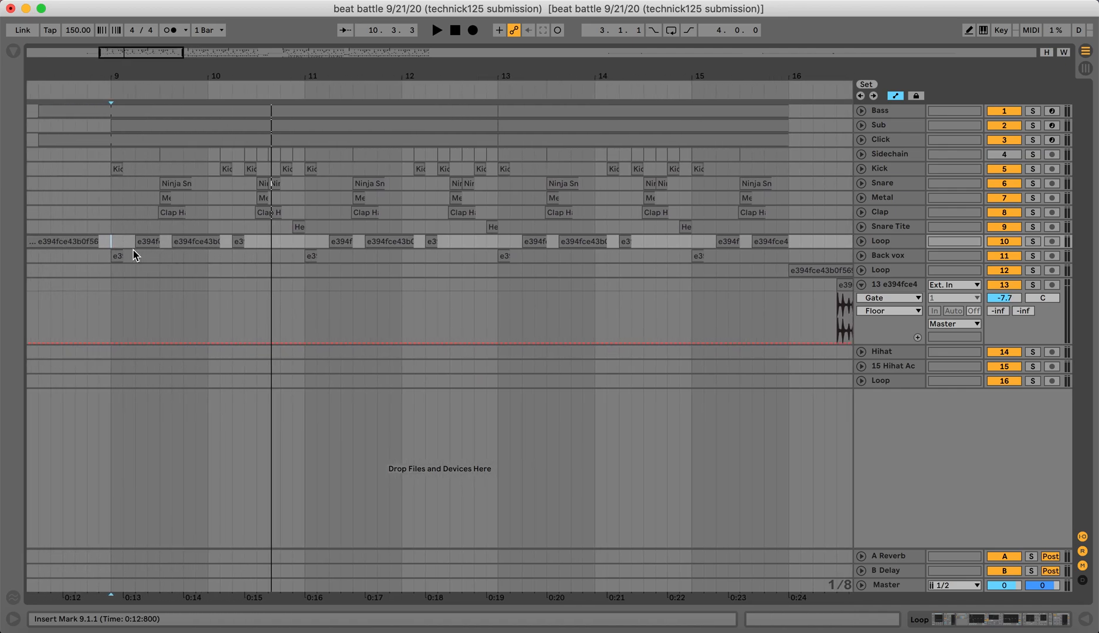
scroll(133, 249, up, 5)
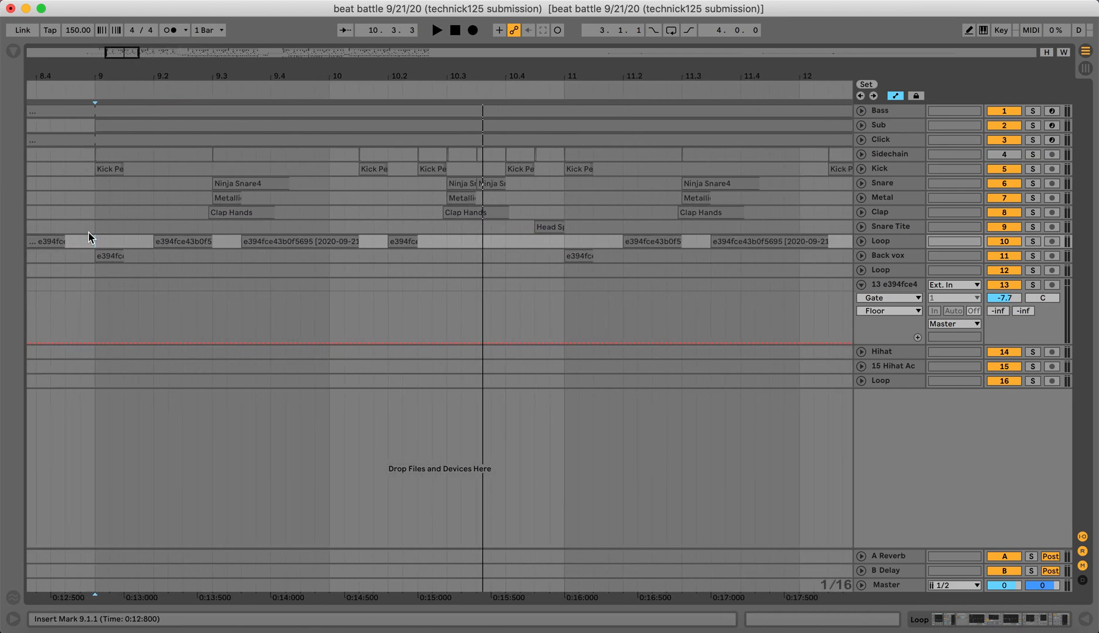
scroll(89, 237, left, 5)
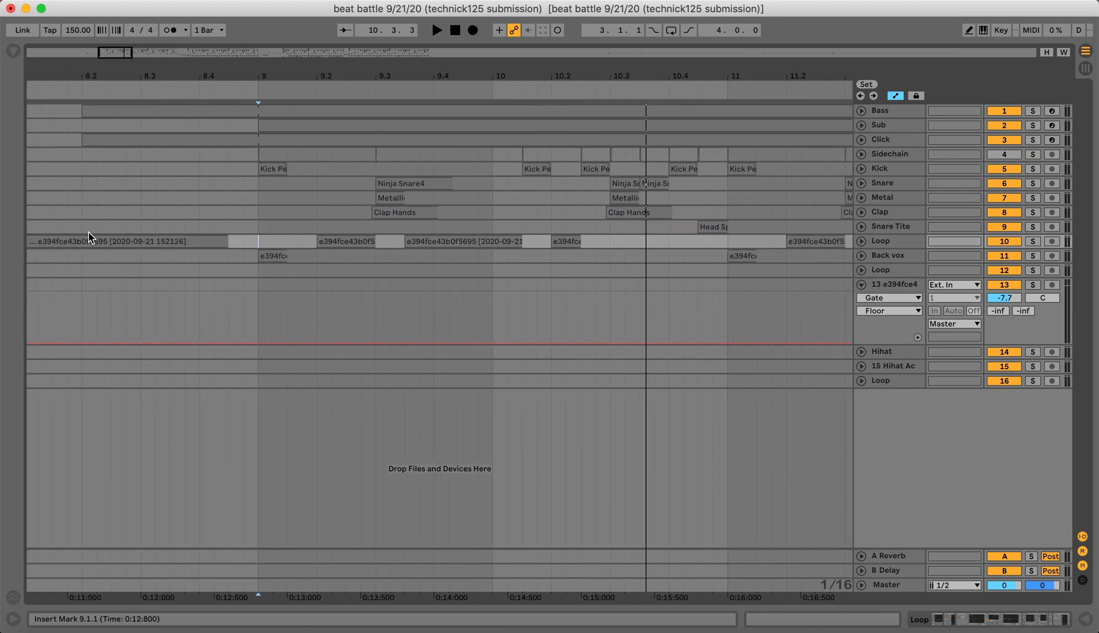
scroll(418, 263, up, 5)
scroll(418, 263, down, 5)
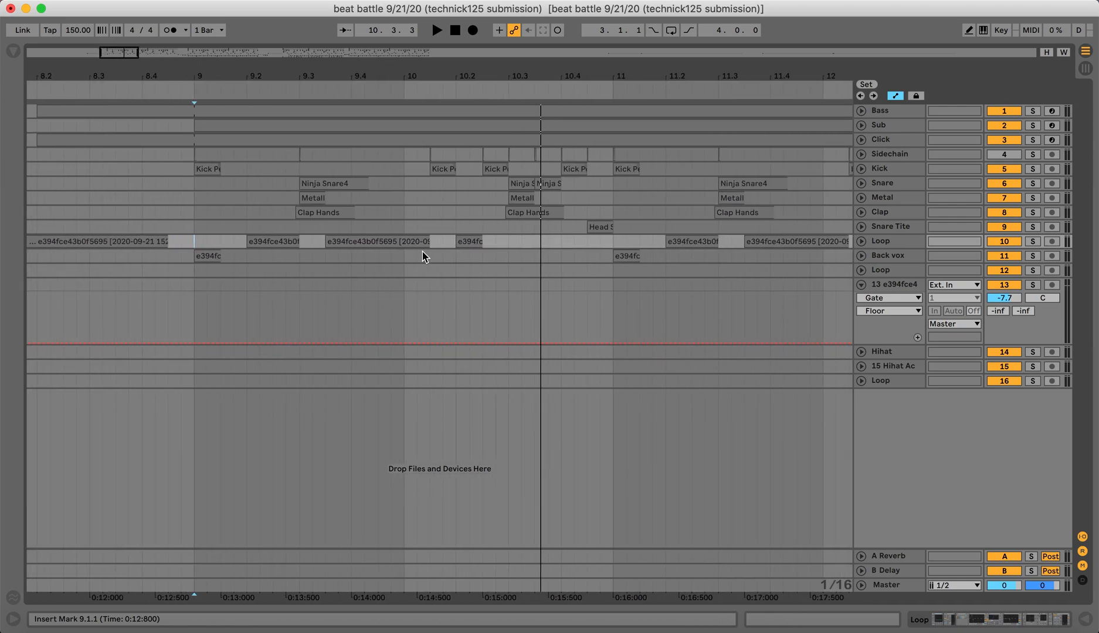
scroll(422, 252, left, 4)
click(861, 285)
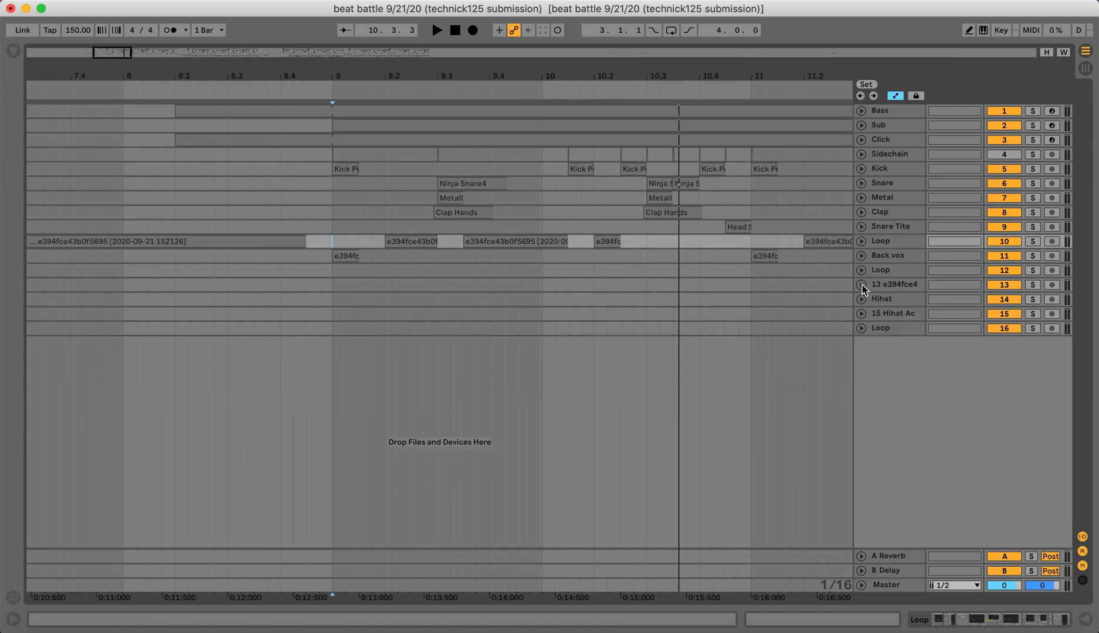
- Display and examine the device chain of the Loop track (track 10), including Gate, Drum Buss and the bass rack
double_click(890, 242)
scroll(253, 525, right, 20)
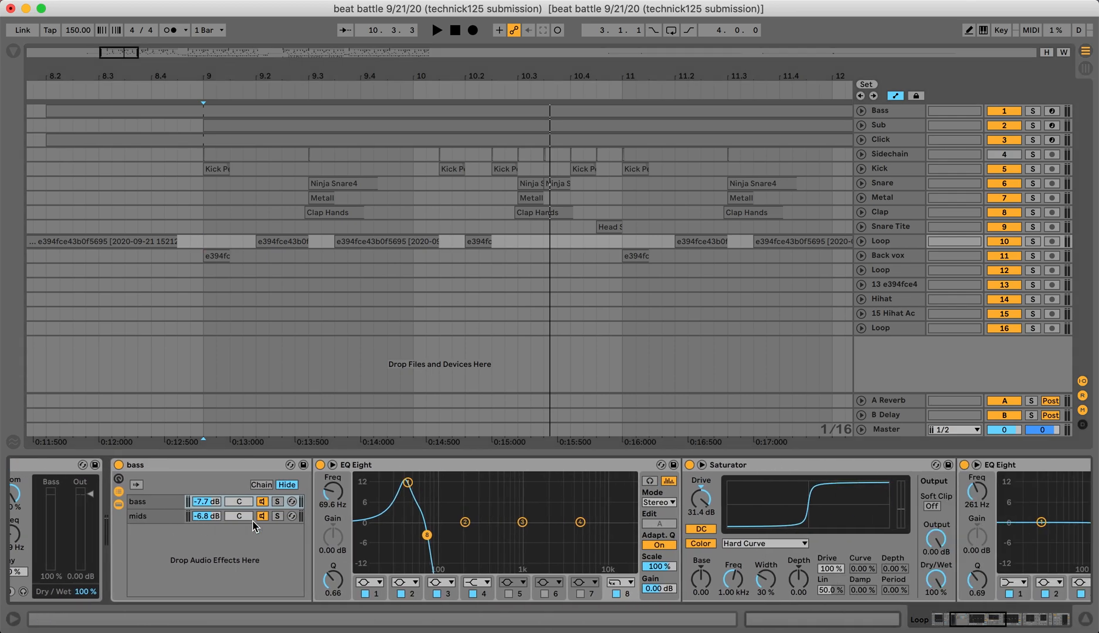
scroll(253, 525, left, 20)
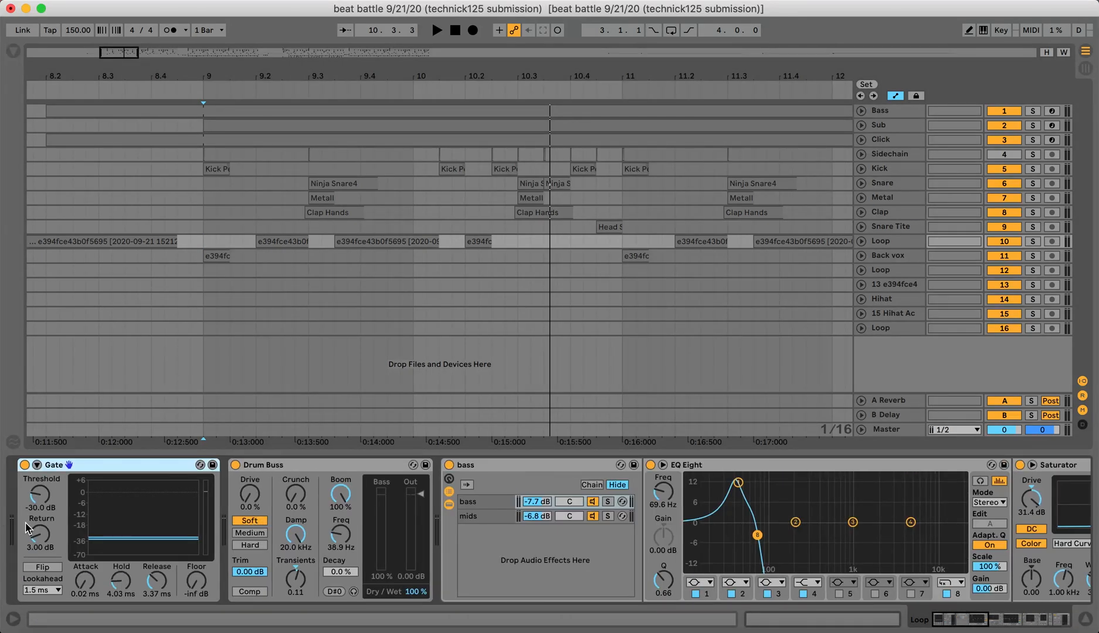
- Bypass all devices in the chain of the Loop track (track 10)
key(super+a)
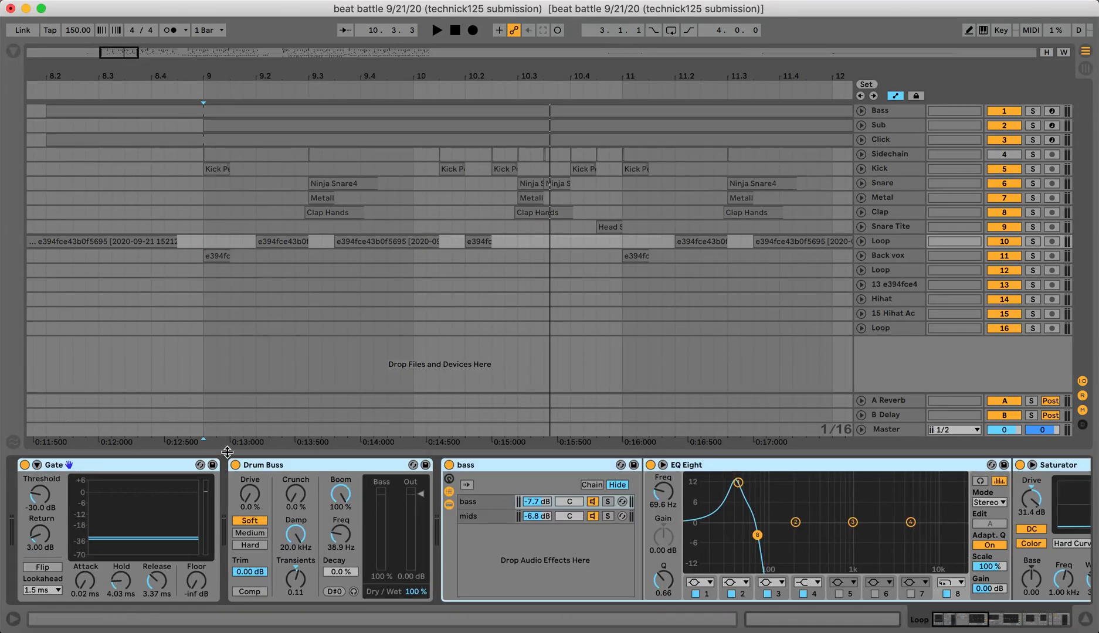
click(235, 465)
click(235, 466)
key(0)
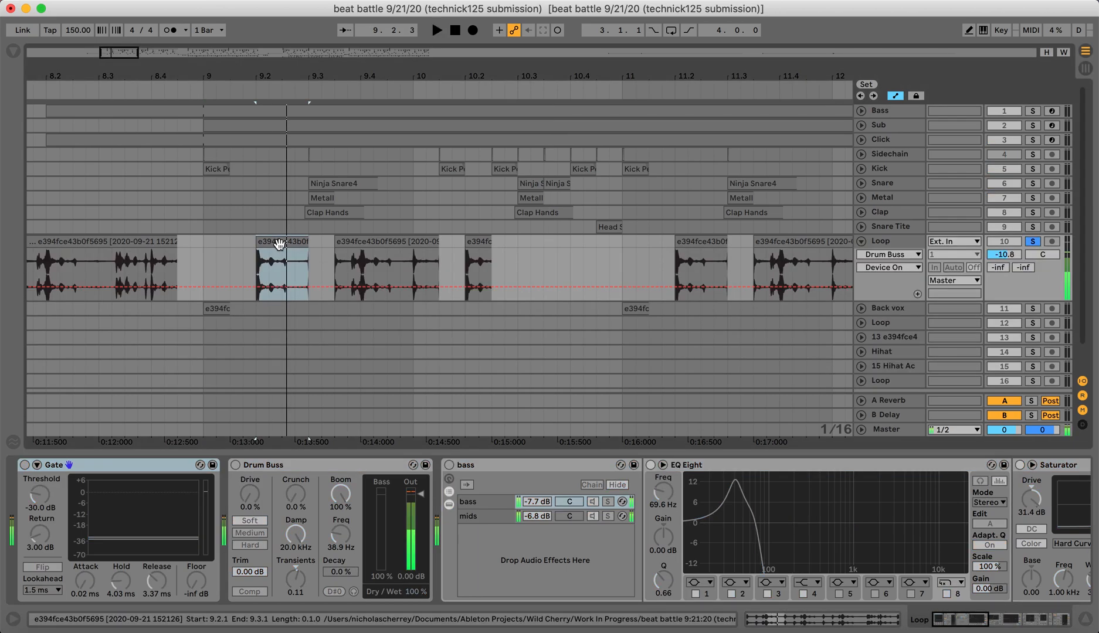
- Examine the sample waveforms and warp settings of the soloed Loop track's clips starting at 9.2 and 9.3.3
double_click(279, 245)
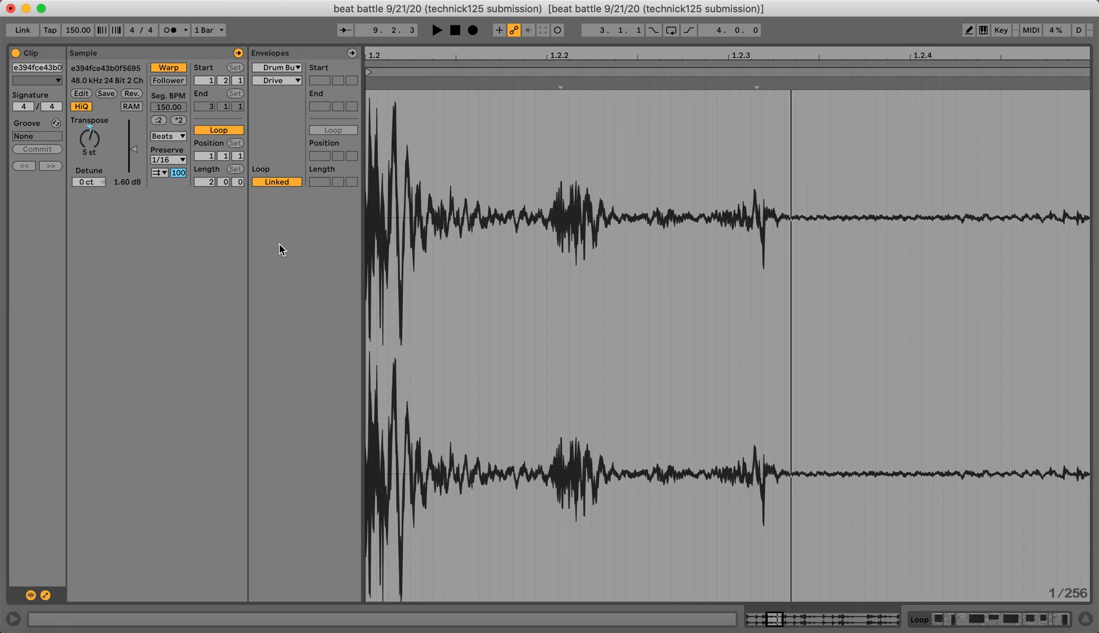
click(1026, 620)
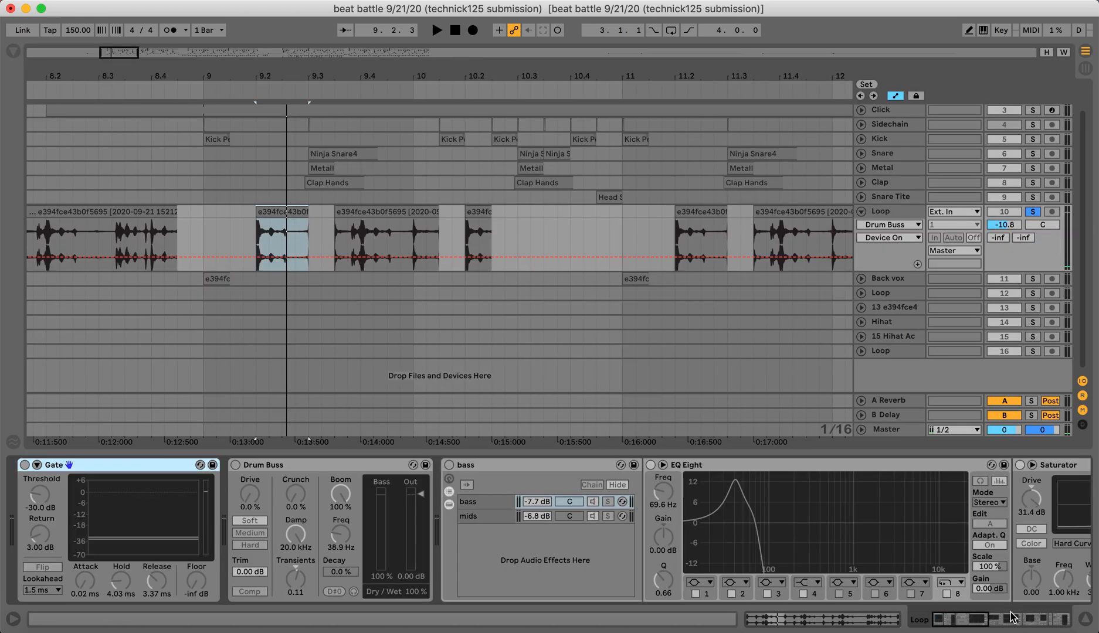
drag(202, 210, 410, 211)
click(410, 211)
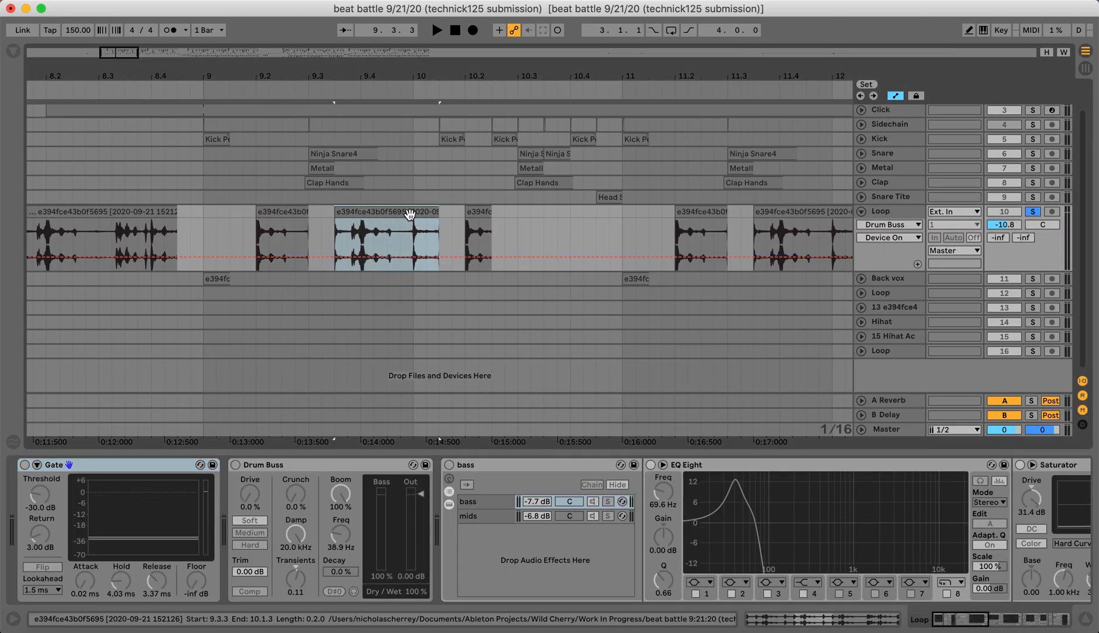
click(387, 204)
double_click(385, 211)
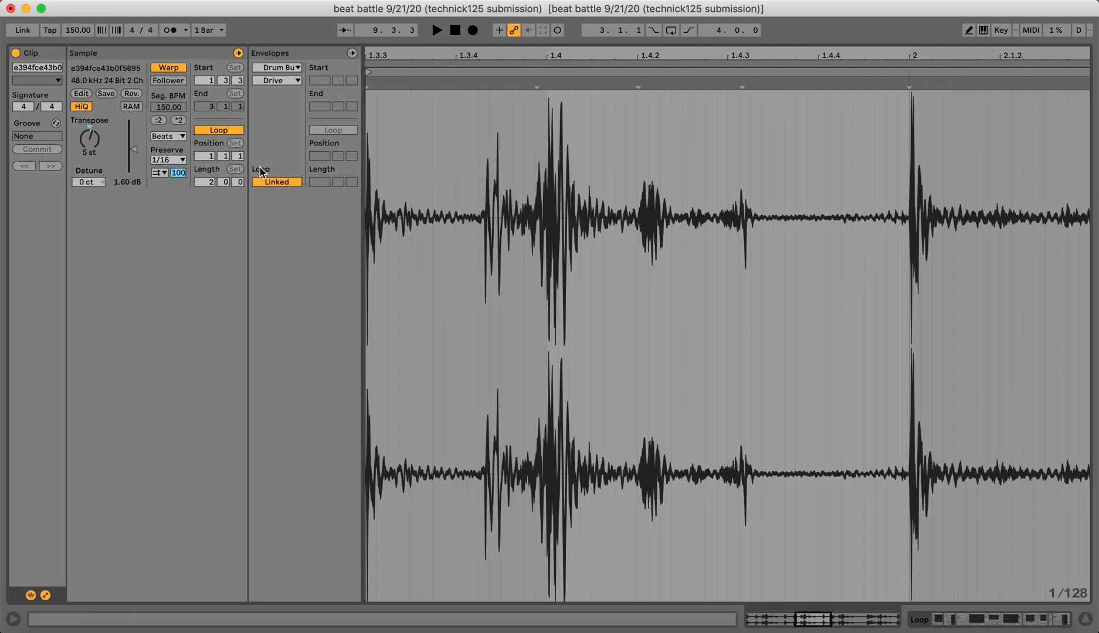
- Check the available warp modes for the Loop clip, keep Beats, and play the clip
click(172, 135)
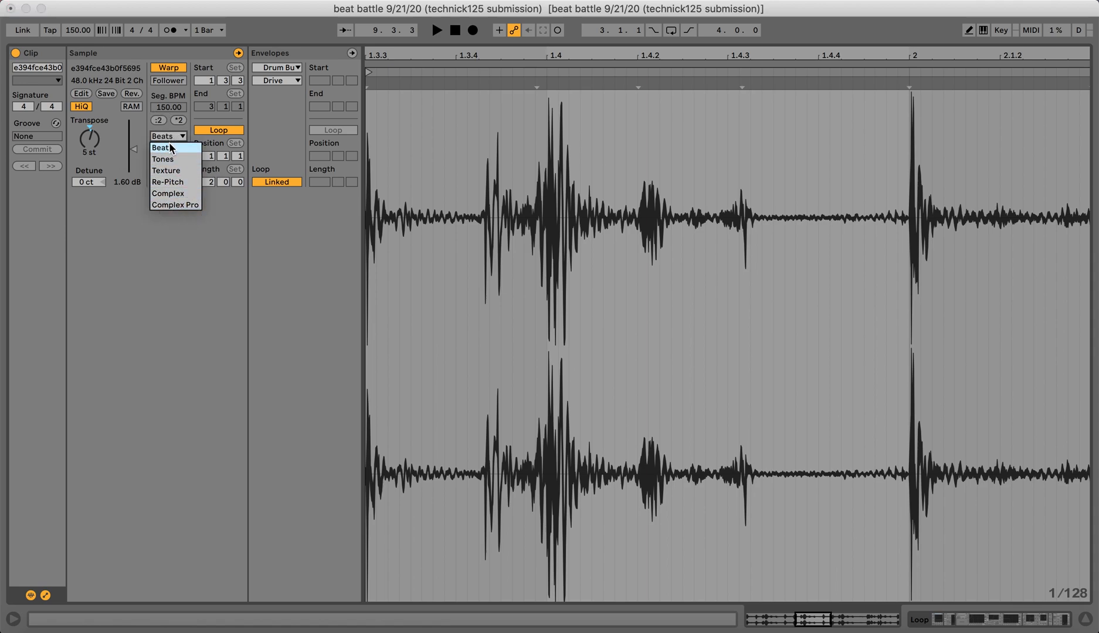
click(183, 146)
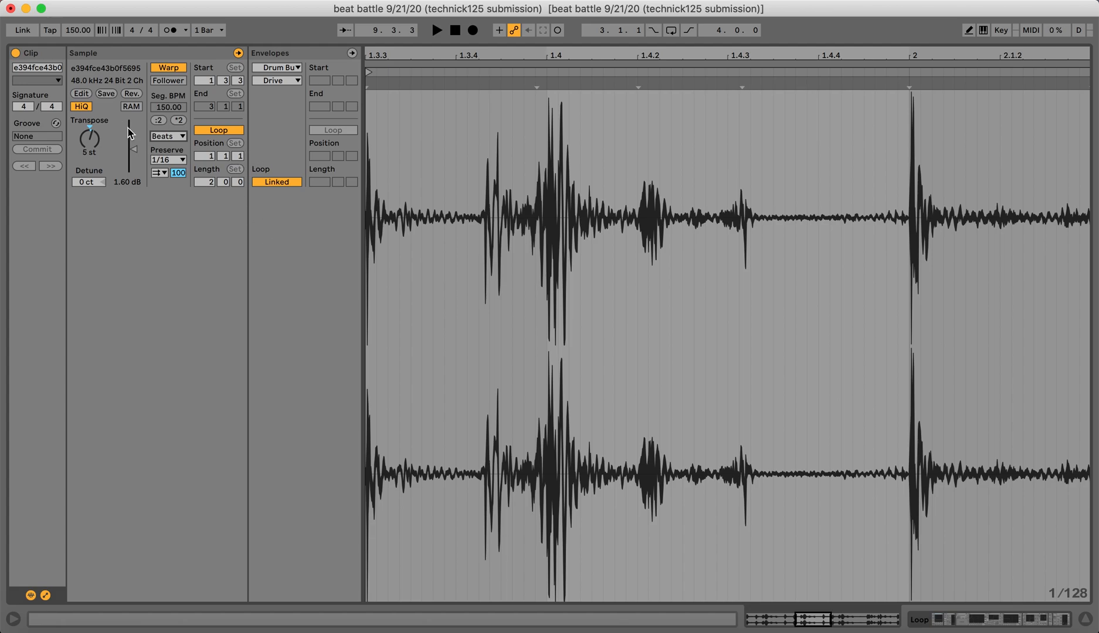
key(space)
key(space)
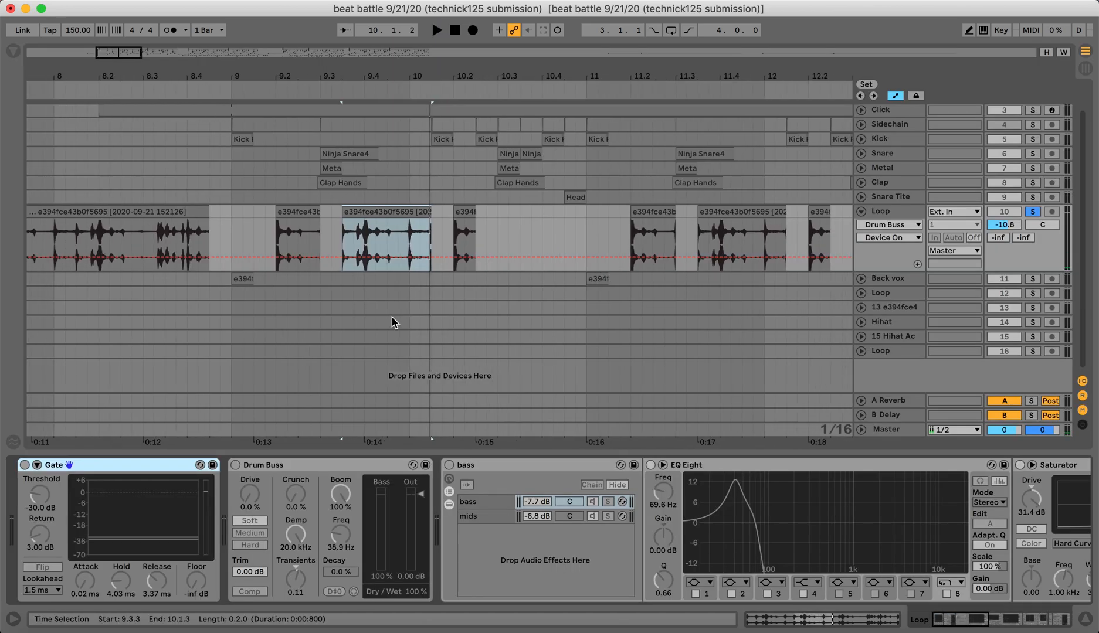
- Audition the soloed Loop track from 9.2 with its whole device chain bypassed
click(311, 218)
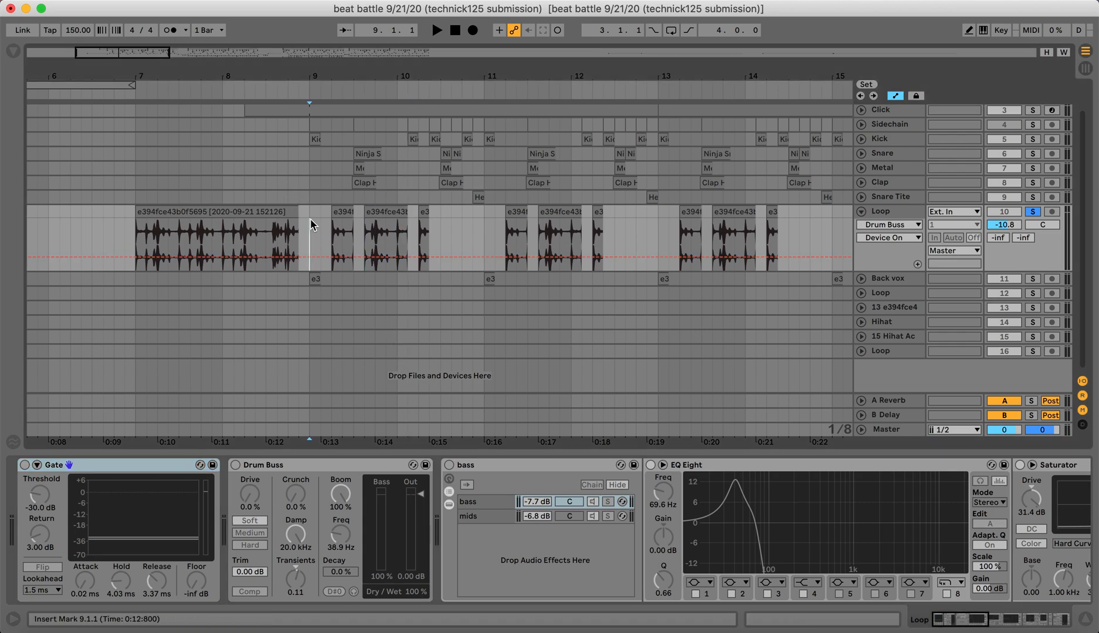
click(331, 215)
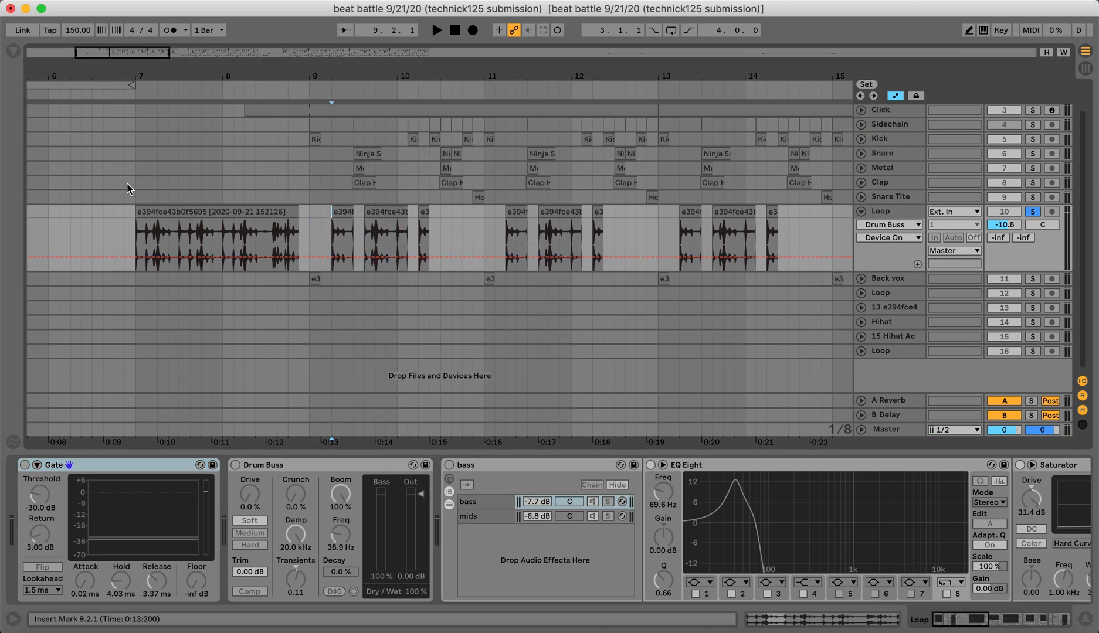
key(space)
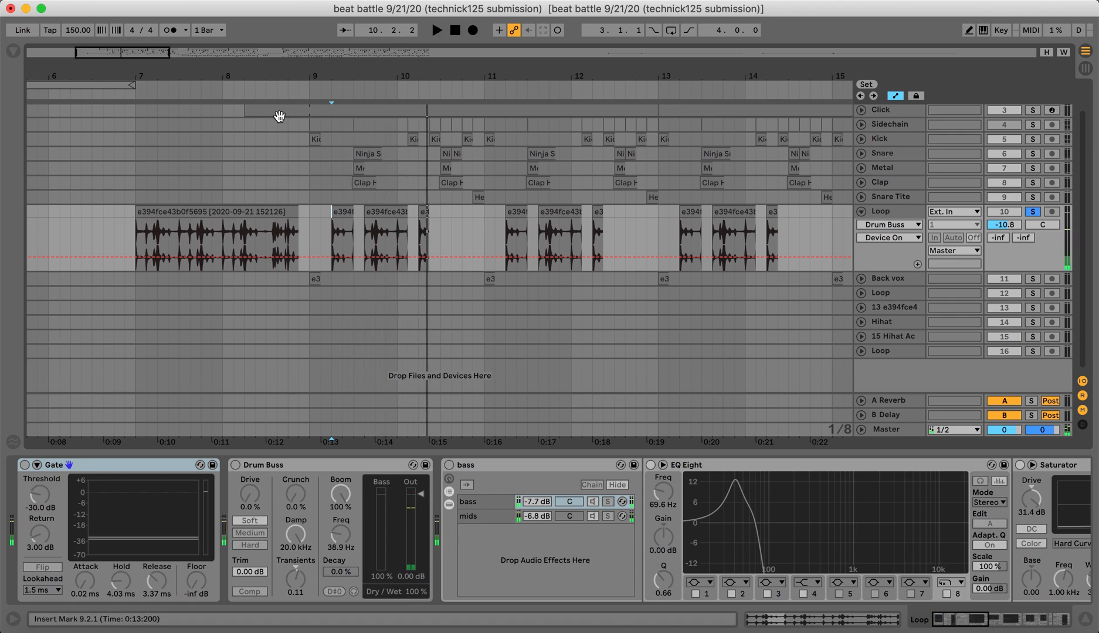
scroll(380, 209, up, 5)
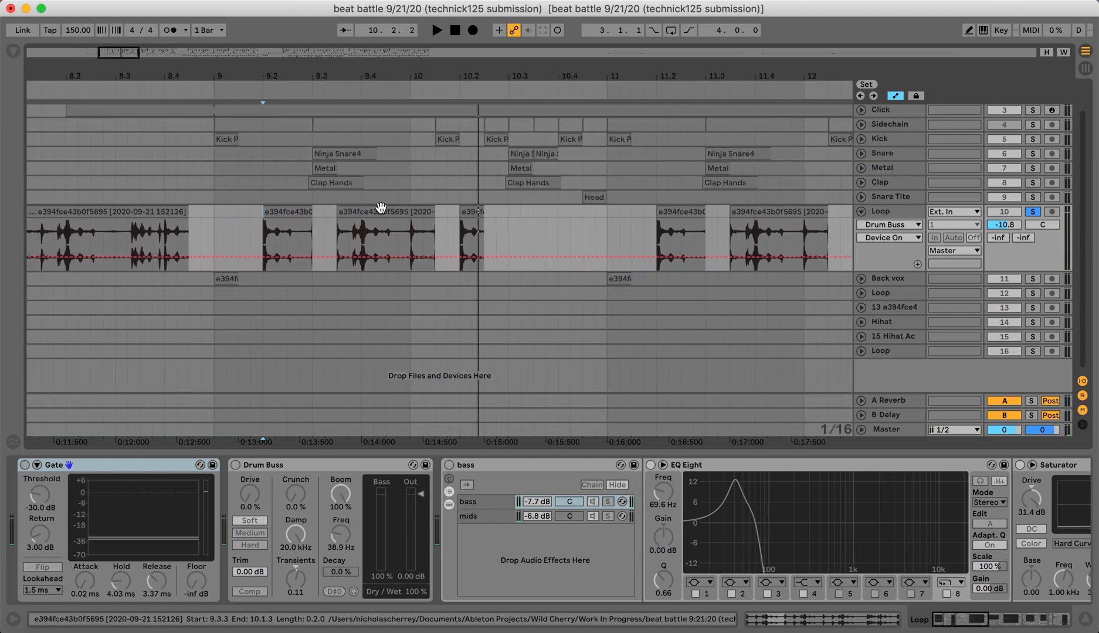
- Turn on the Gate on the Loop track and audition the chopped clips from 9.2
click(25, 465)
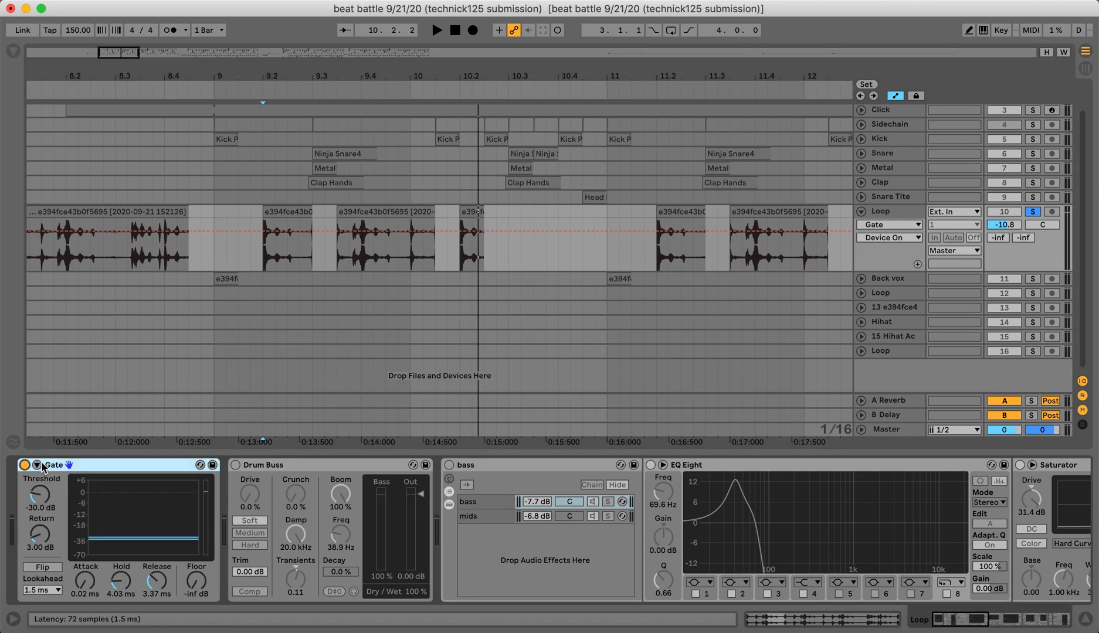
key(space)
key(space)
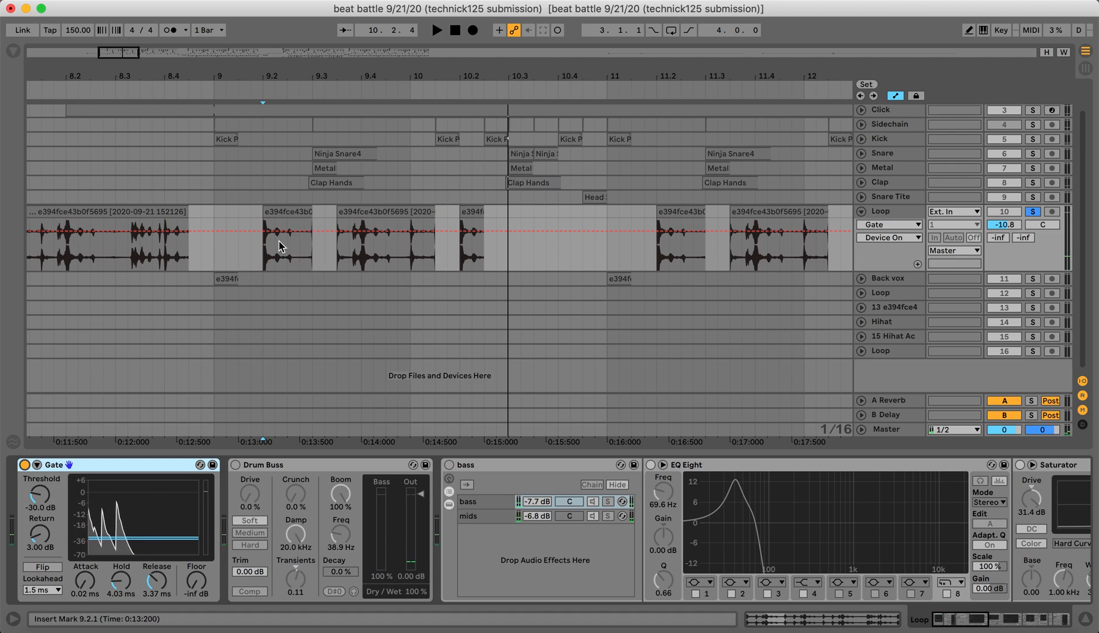
scroll(270, 235, up, 3)
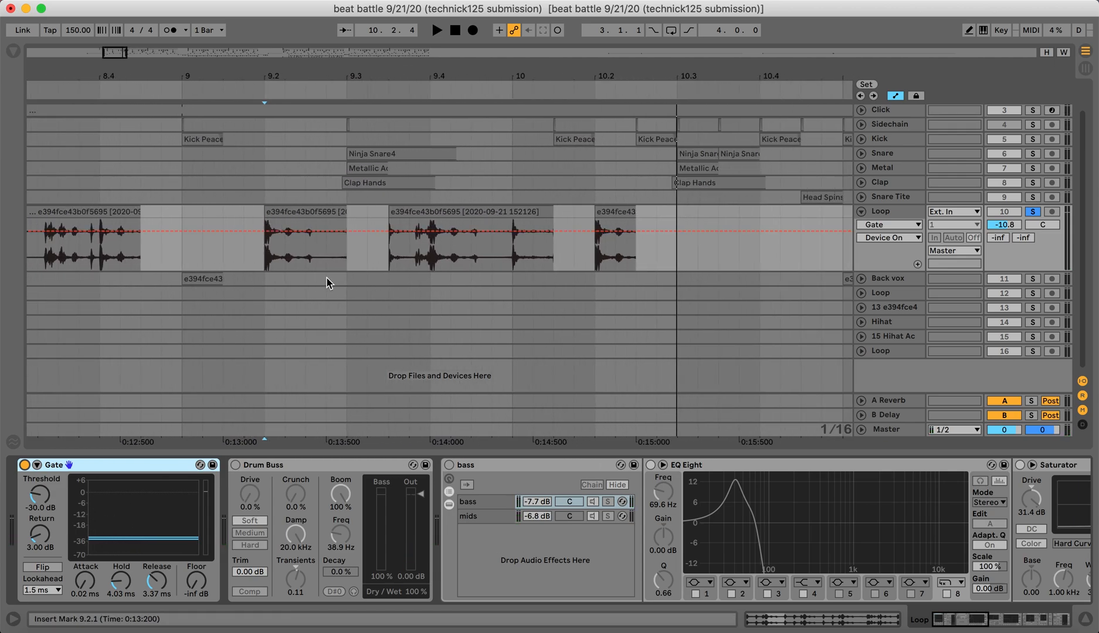
click(340, 253)
click(339, 232)
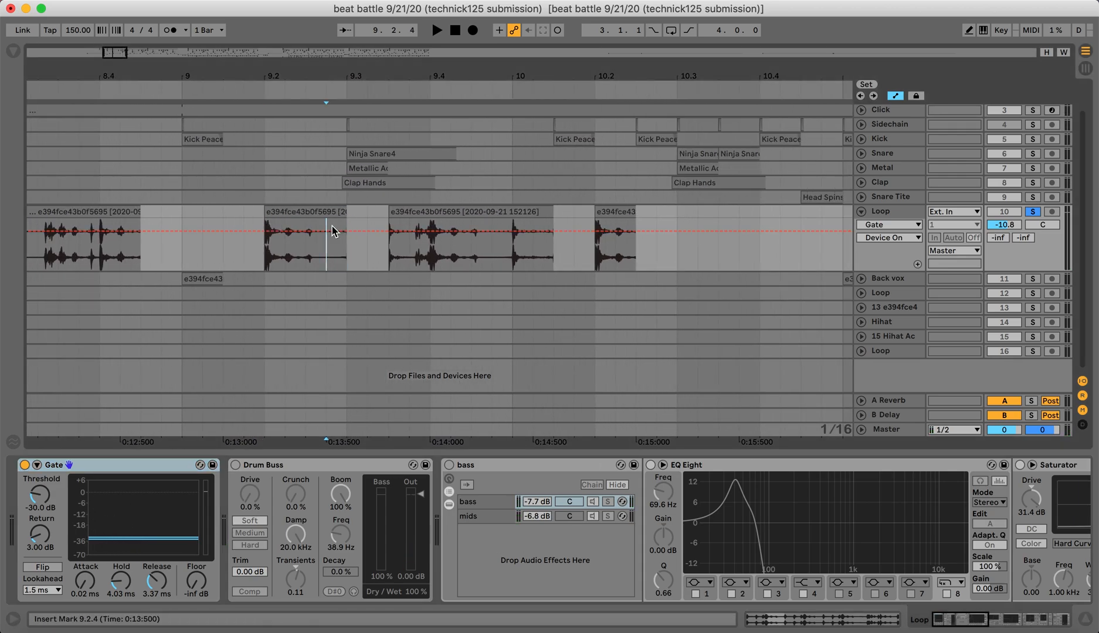
- Turn on Drum Buss on the Loop track and audition the clips from 9.2
click(235, 467)
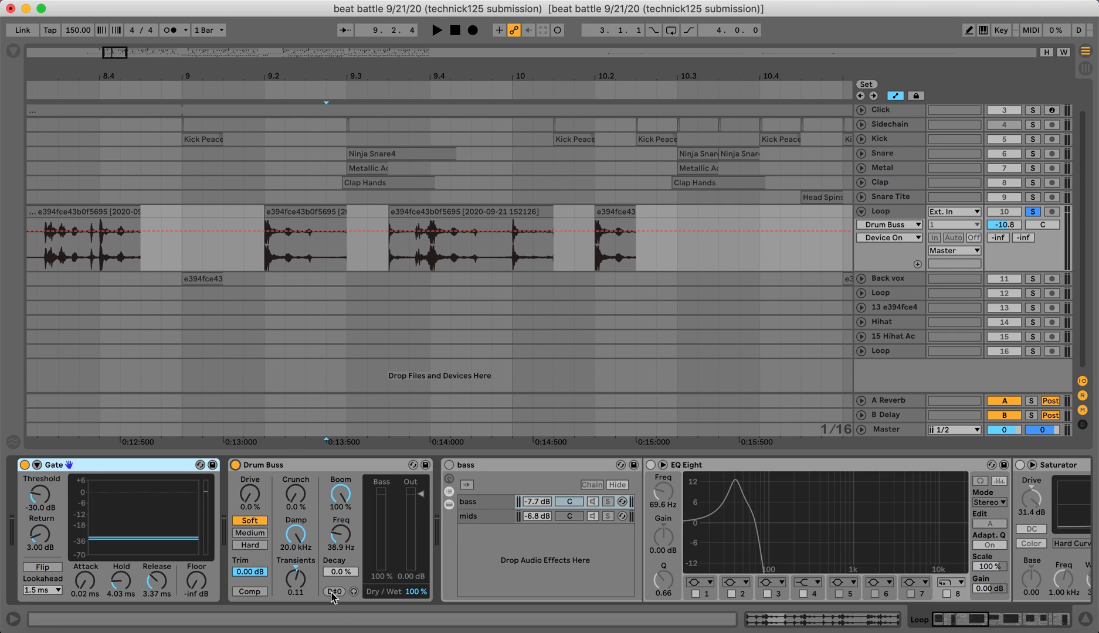
mouse_move(265, 220)
mouse_down()
mouse_move(329, 213)
mouse_move(266, 215)
mouse_up()
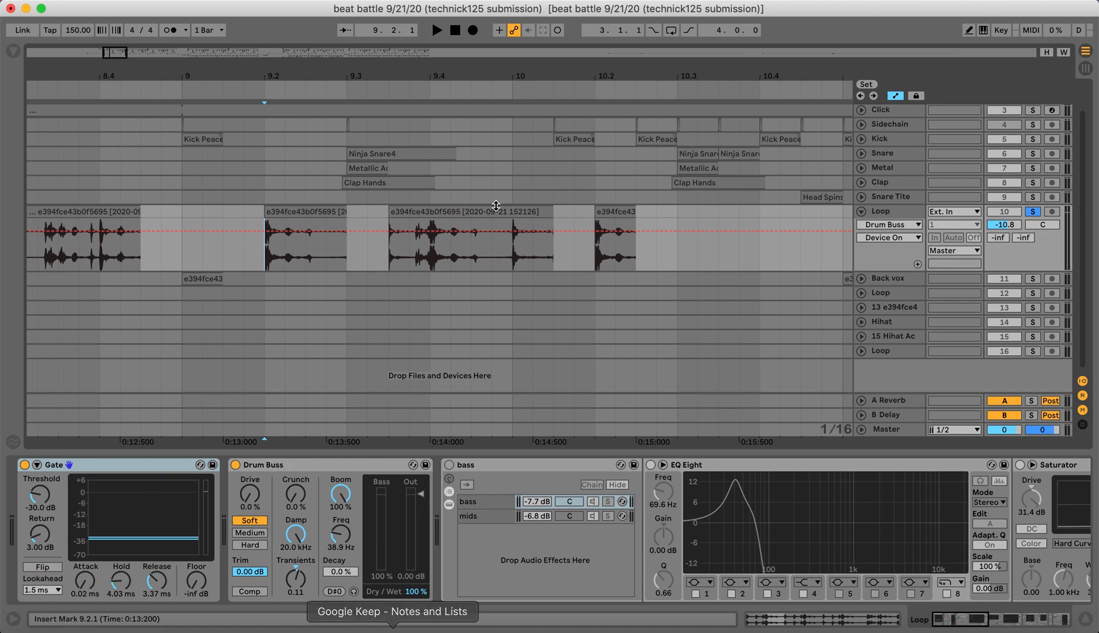
scroll(370, 226, down, 3)
scroll(370, 226, down, 5)
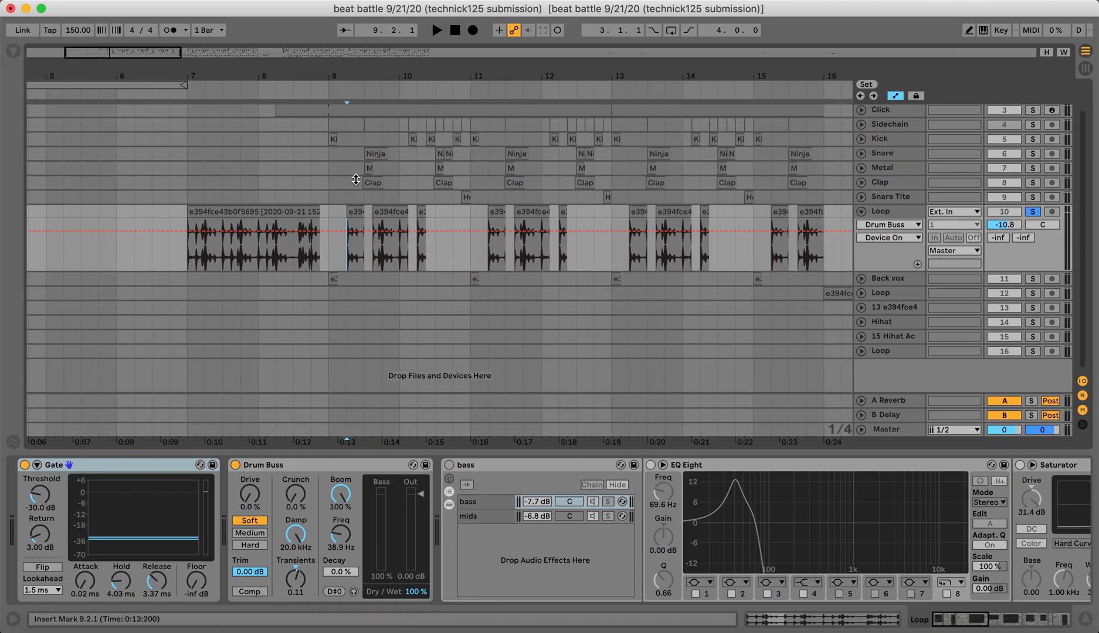
scroll(376, 216, up, 9)
key(space)
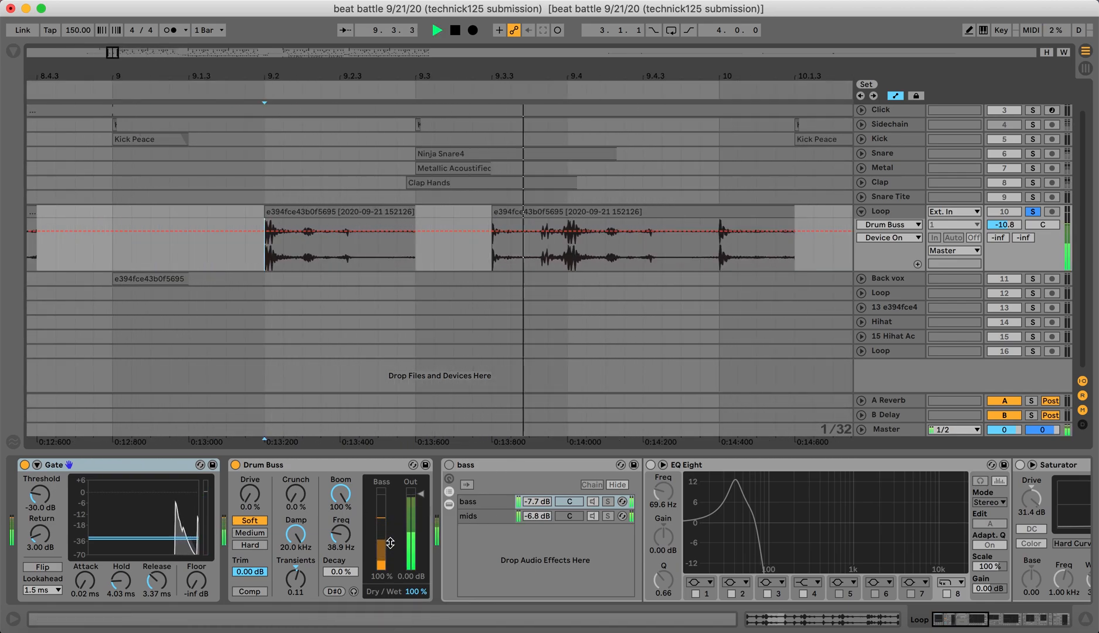
key(space)
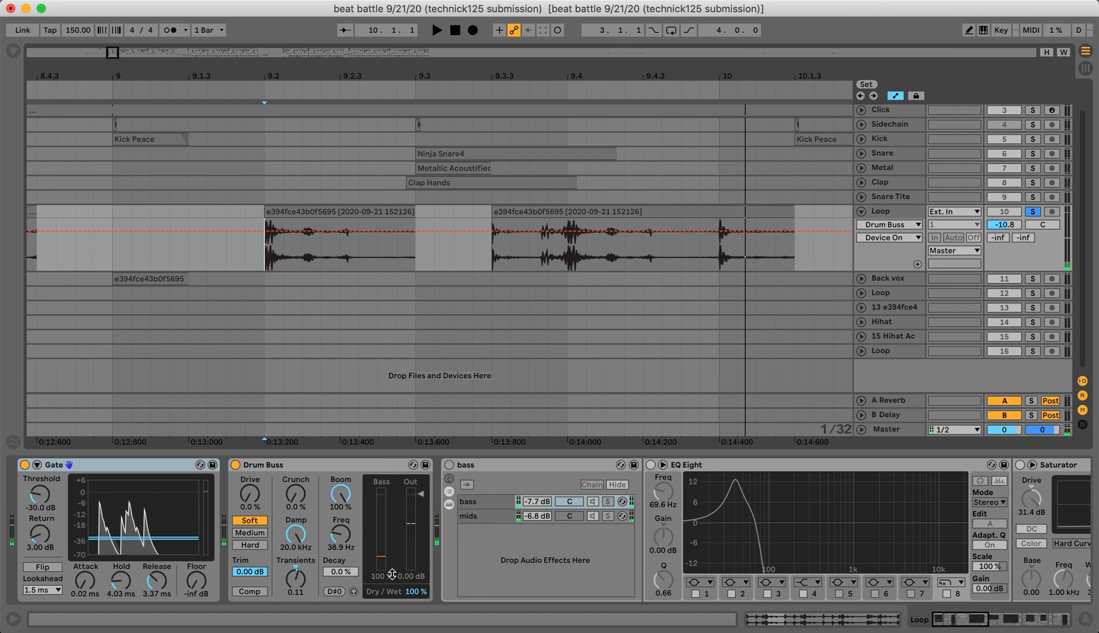
- Turn on the bass rack and display the devices of its bass and mids chains
scroll(393, 492, right, 5)
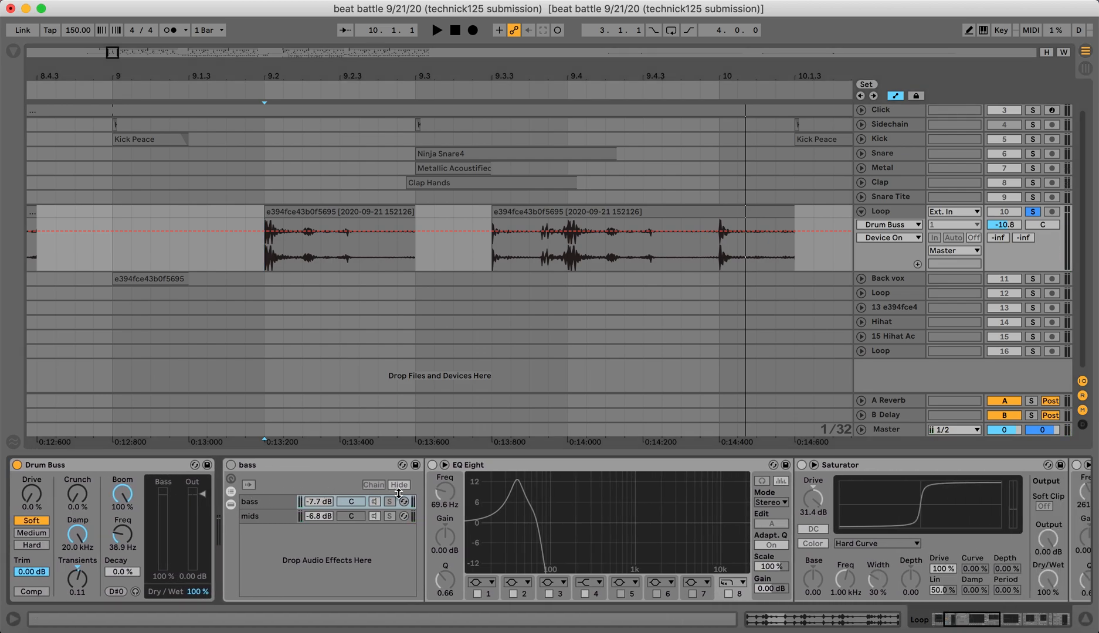
click(231, 466)
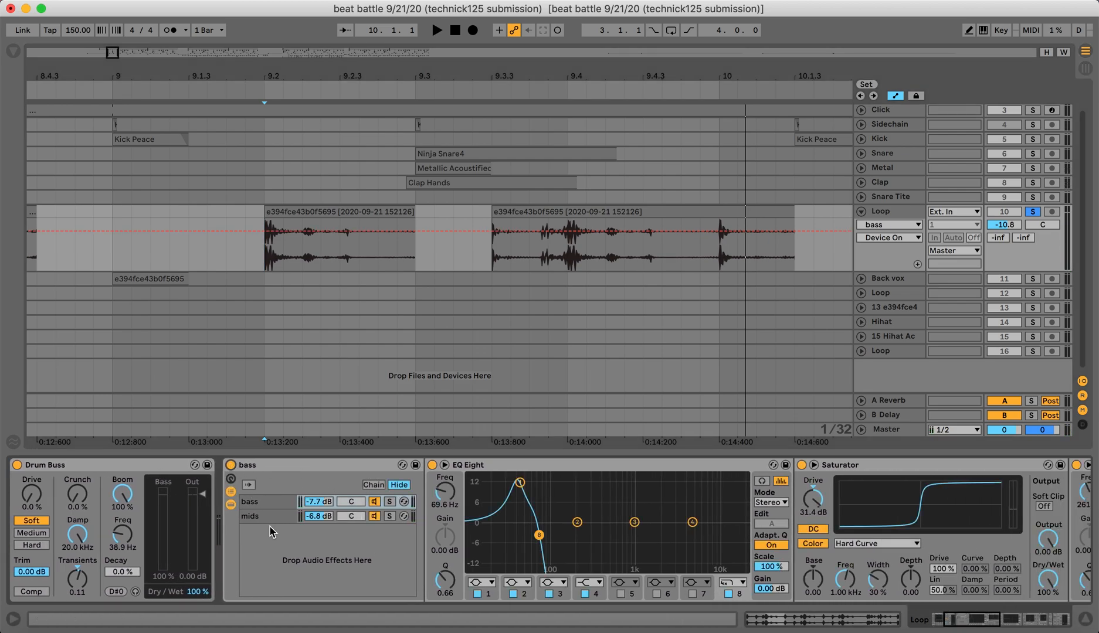
click(262, 502)
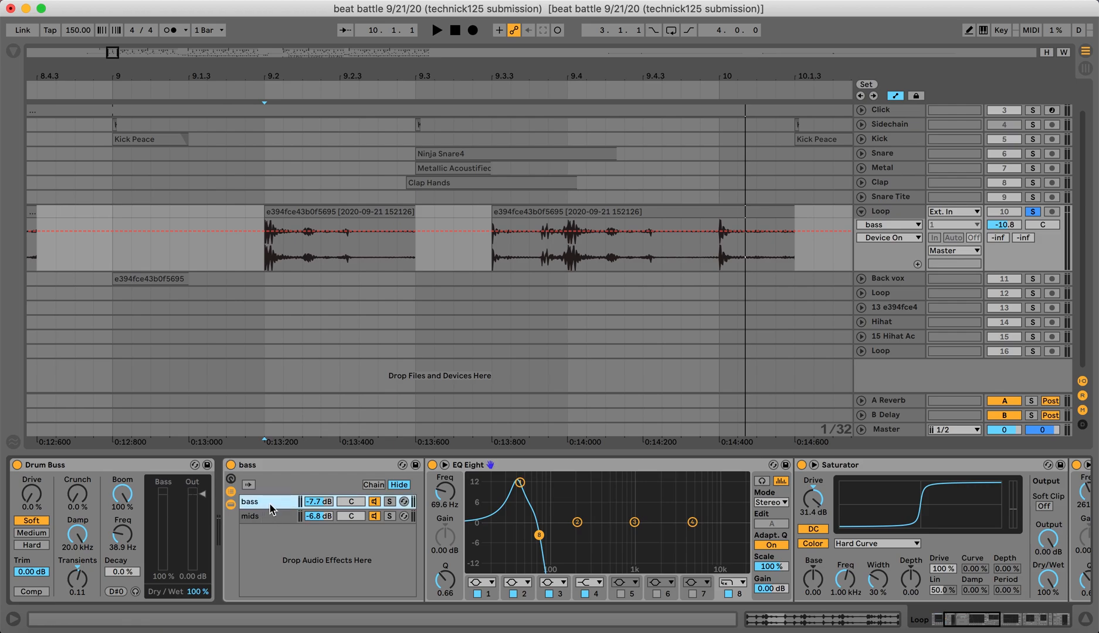
click(266, 517)
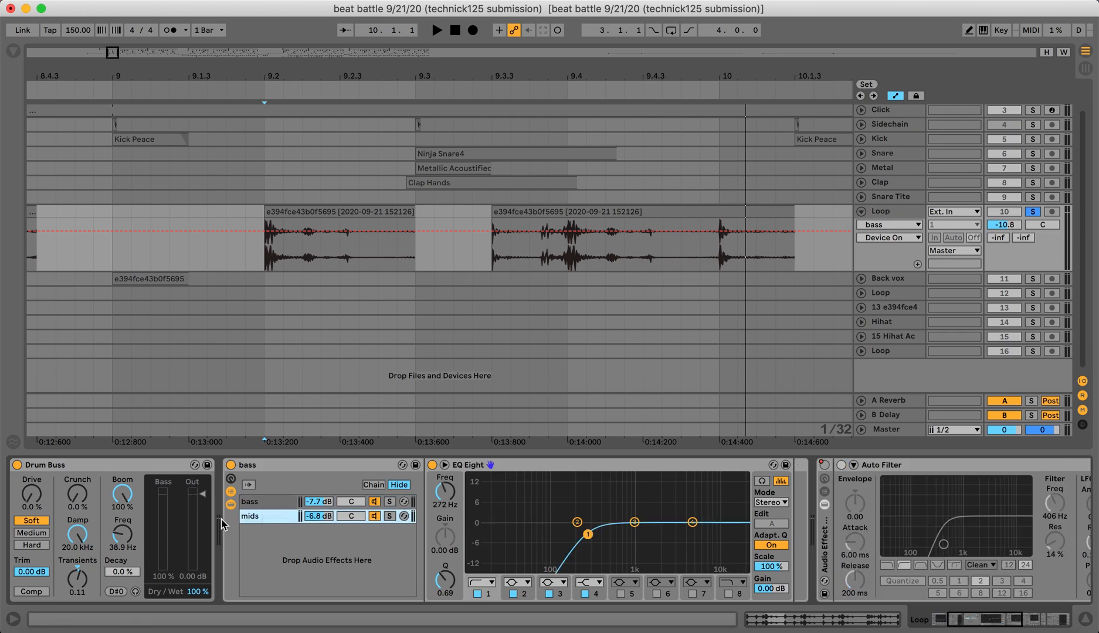
- Rename the rack's mids chain to "everything else"
double_click(252, 516)
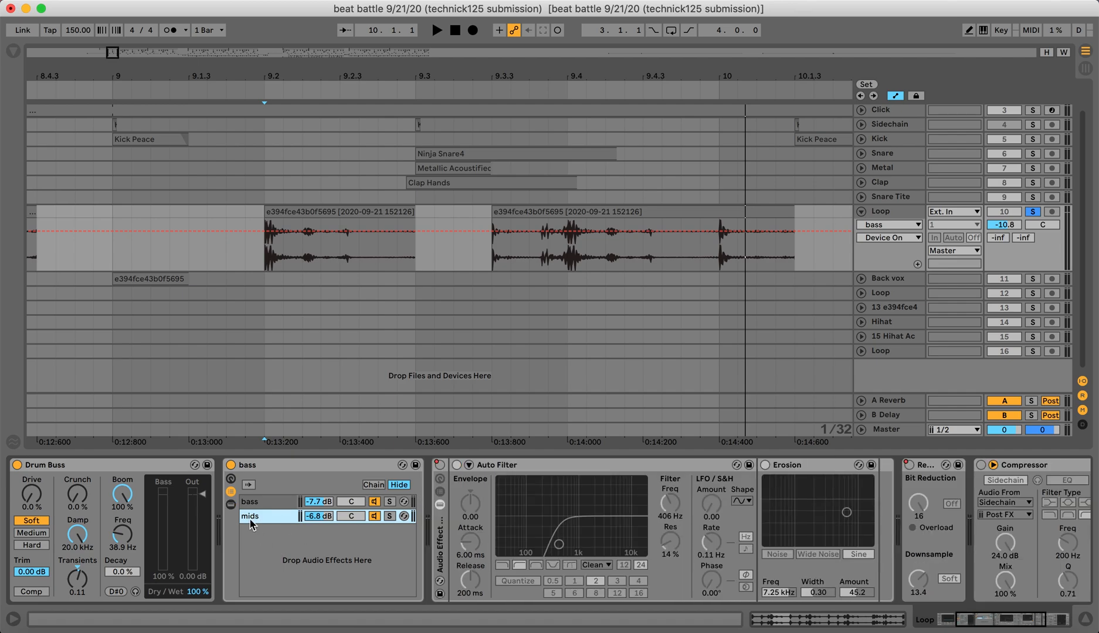
click(263, 518)
right_click(265, 517)
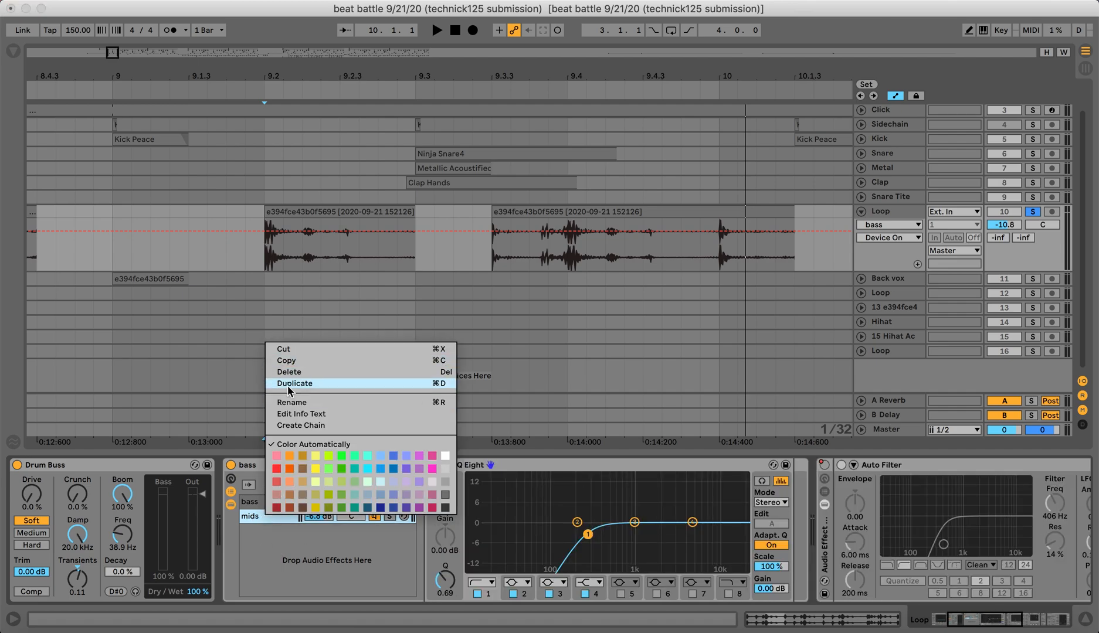
click(300, 404)
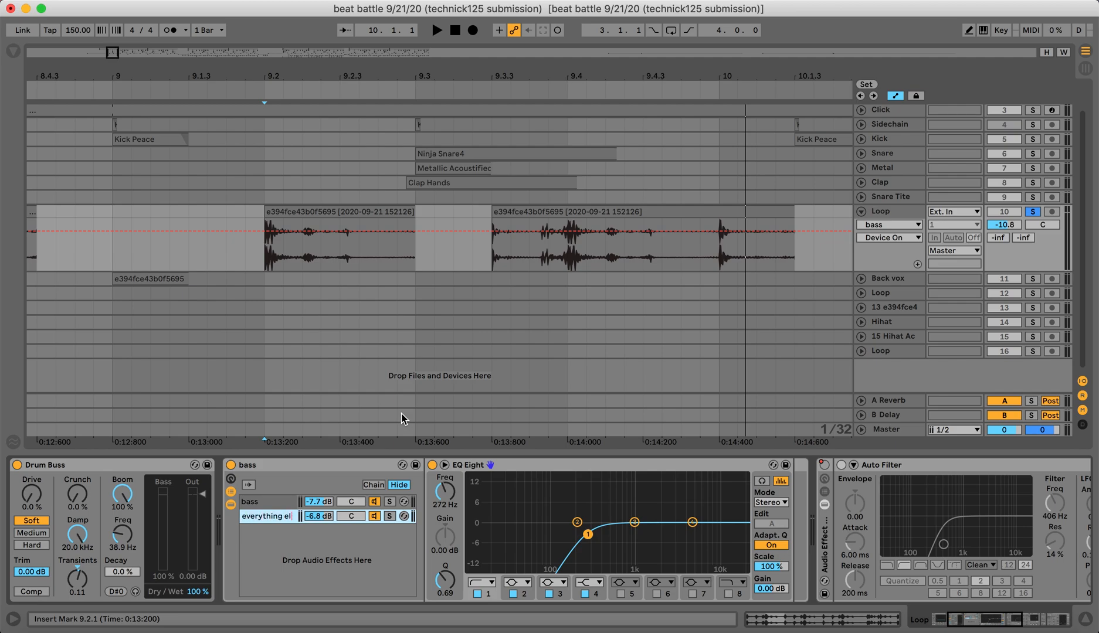
- Solo the rack's bass chain, audition it, and look over its two EQ Eights and the Saturator
click(389, 502)
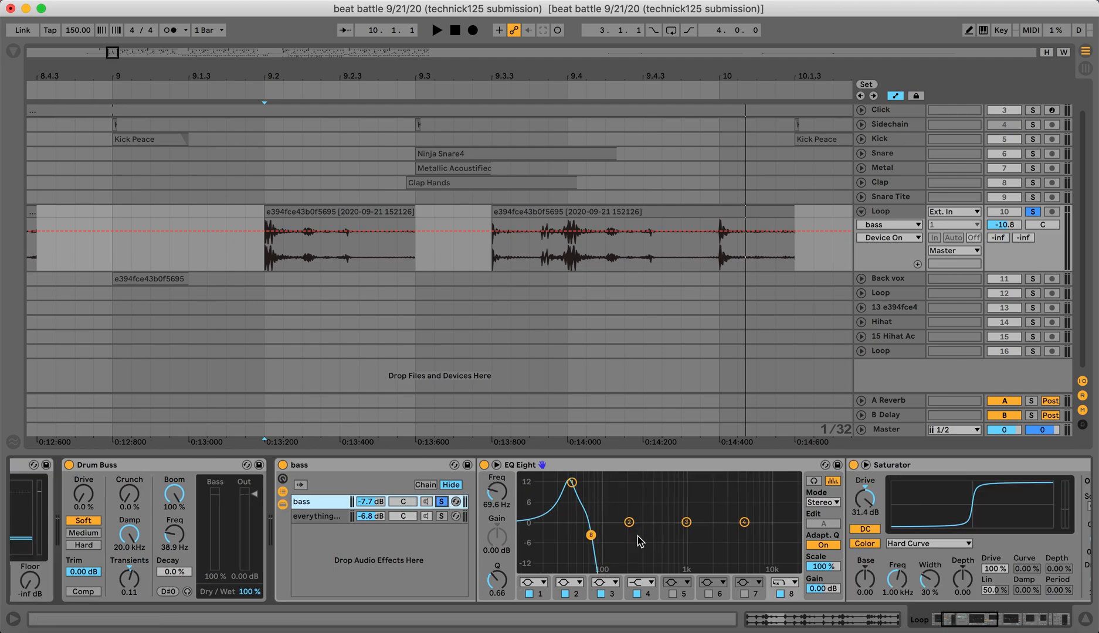
scroll(638, 536, right, 4)
key(space)
scroll(637, 535, right, 5)
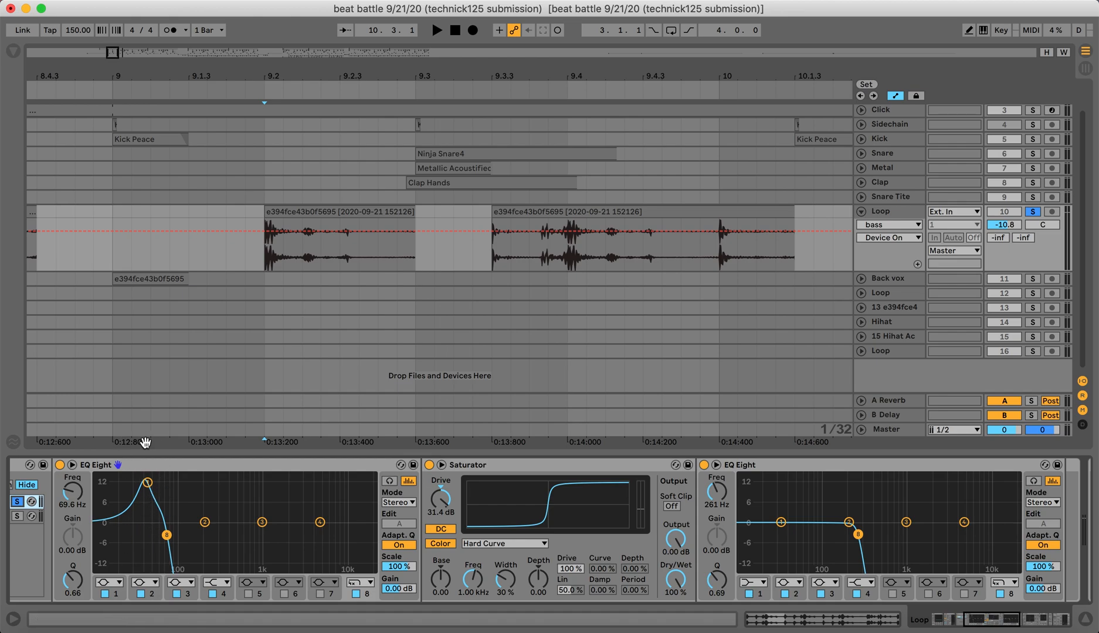
scroll(203, 568, right, 4)
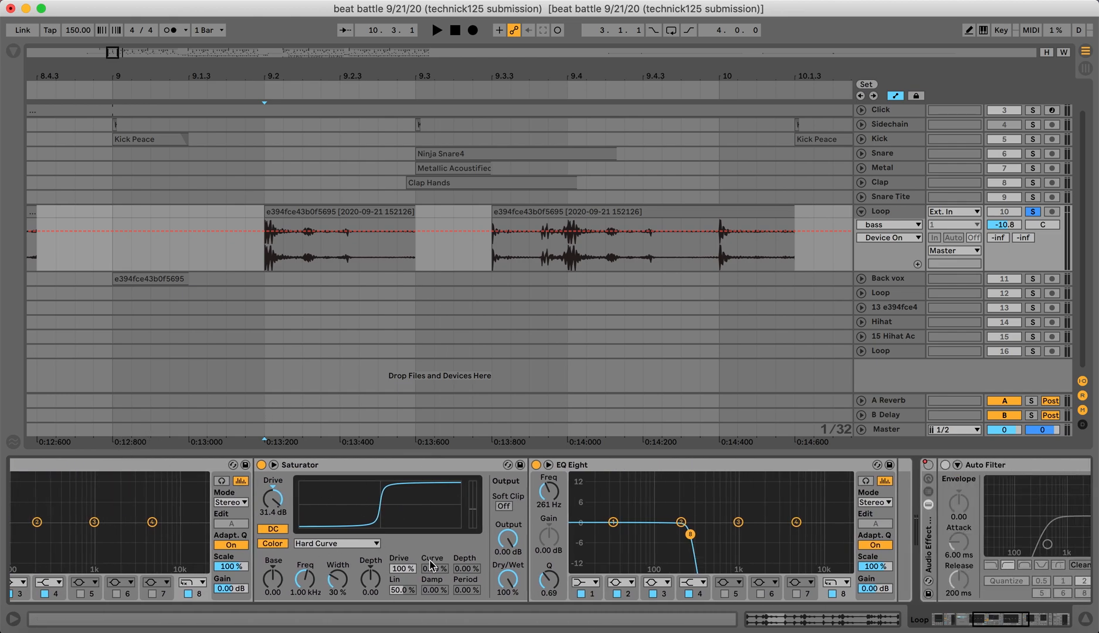
scroll(354, 512, right, 4)
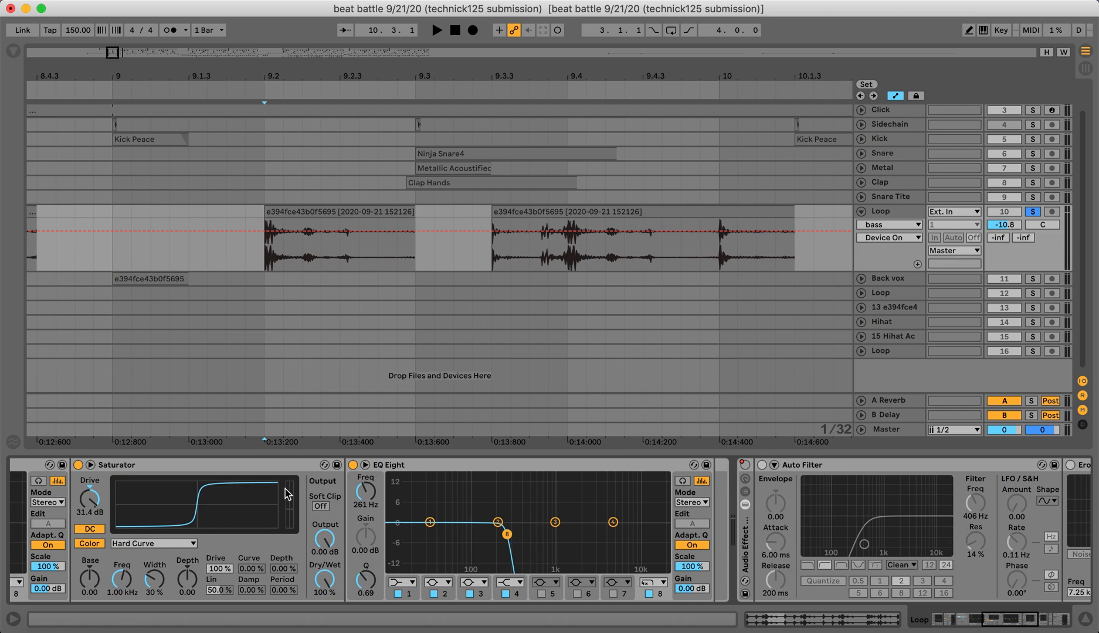
scroll(285, 490, left, 7)
- Bypass both EQ Eights and the Saturator in the bass chain and play the unprocessed sound
click(40, 465)
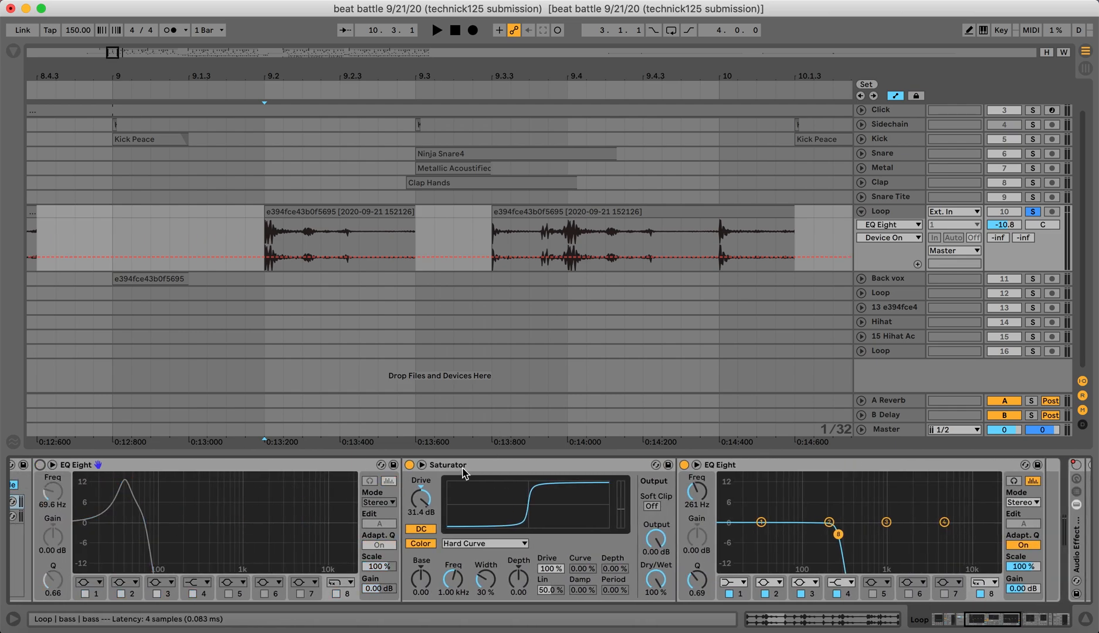
click(409, 465)
click(683, 464)
key(space)
- Turn the bass chain's first EQ Eight back on and audition the filtered low end
click(40, 465)
key(space)
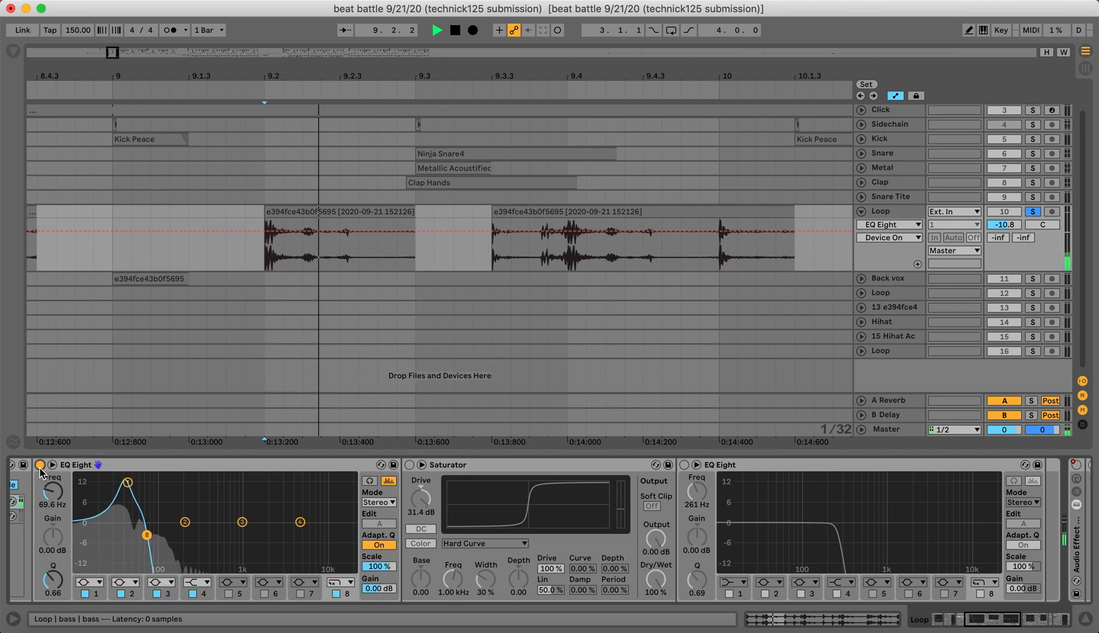
key(space)
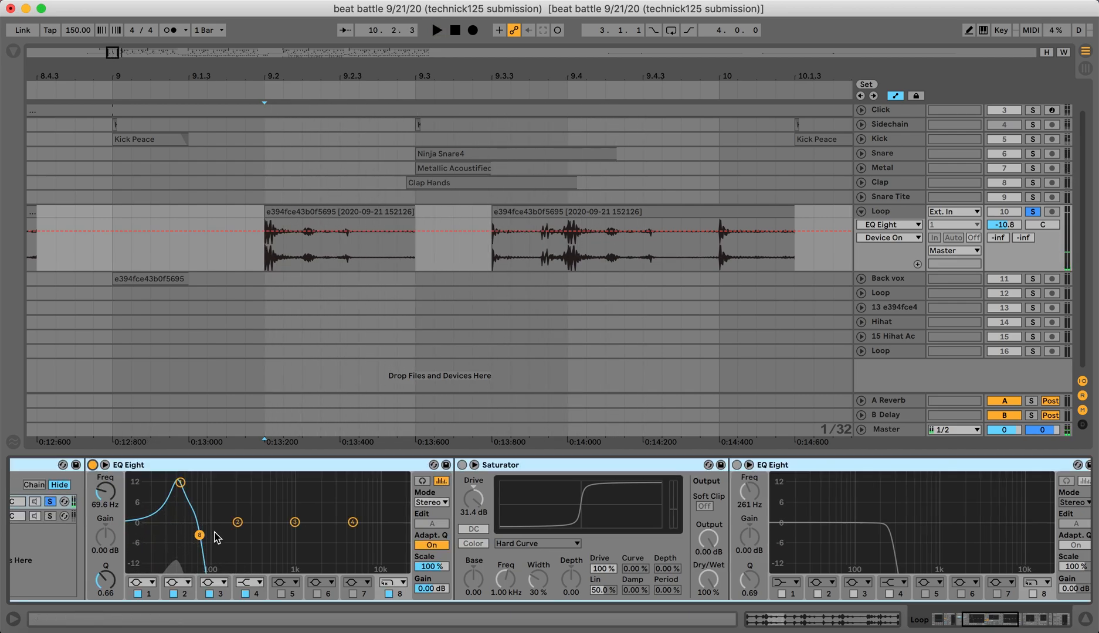
- Turn the bass chain's Saturator back on and audition its distortion
click(463, 465)
key(space)
scroll(535, 510, right, 3)
scroll(535, 510, right, 2)
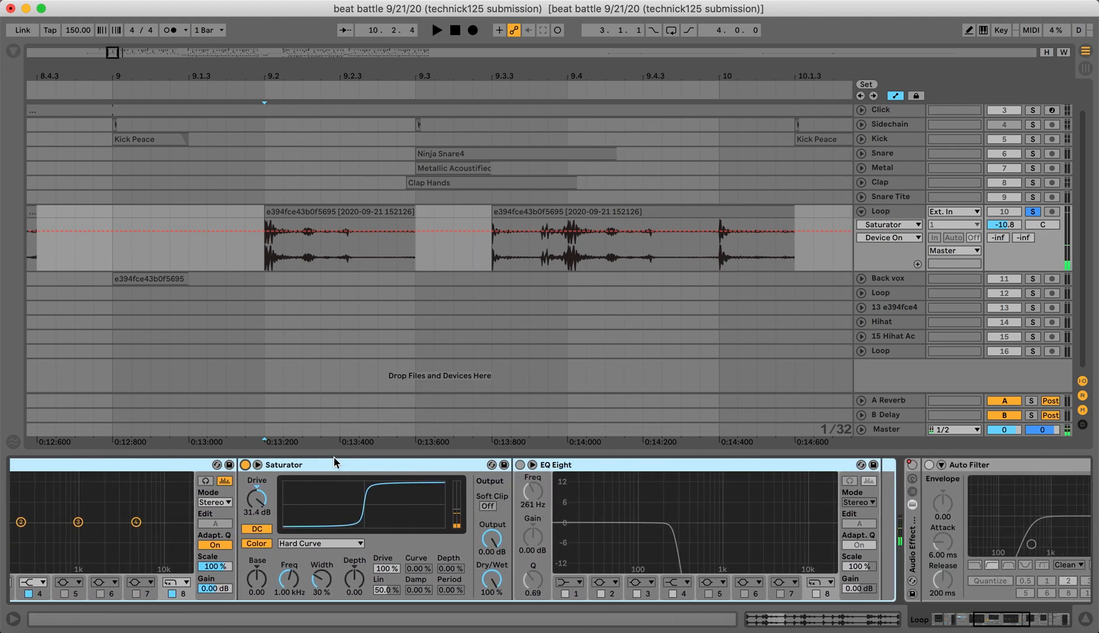
- Turn the EQ Eight after the Saturator back on and audition the complete bass chain
click(520, 465)
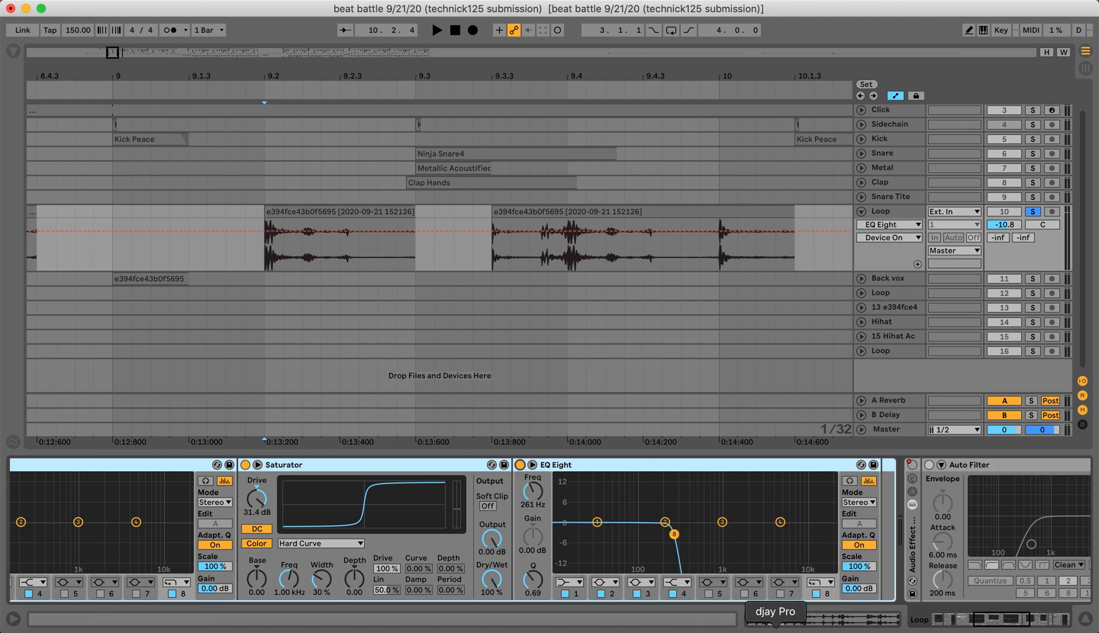
key(space)
scroll(478, 475, left, 8)
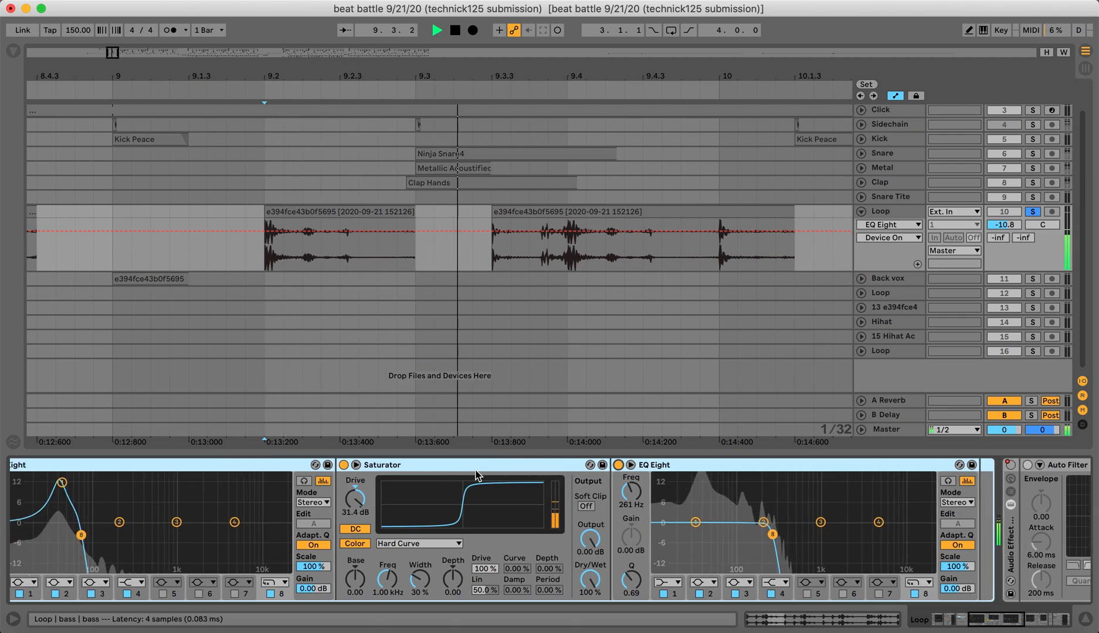
scroll(477, 476, left, 6)
key(space)
- Solo the "everything..." chain in the bass rack and audition its EQ Eight-filtered sound
click(289, 516)
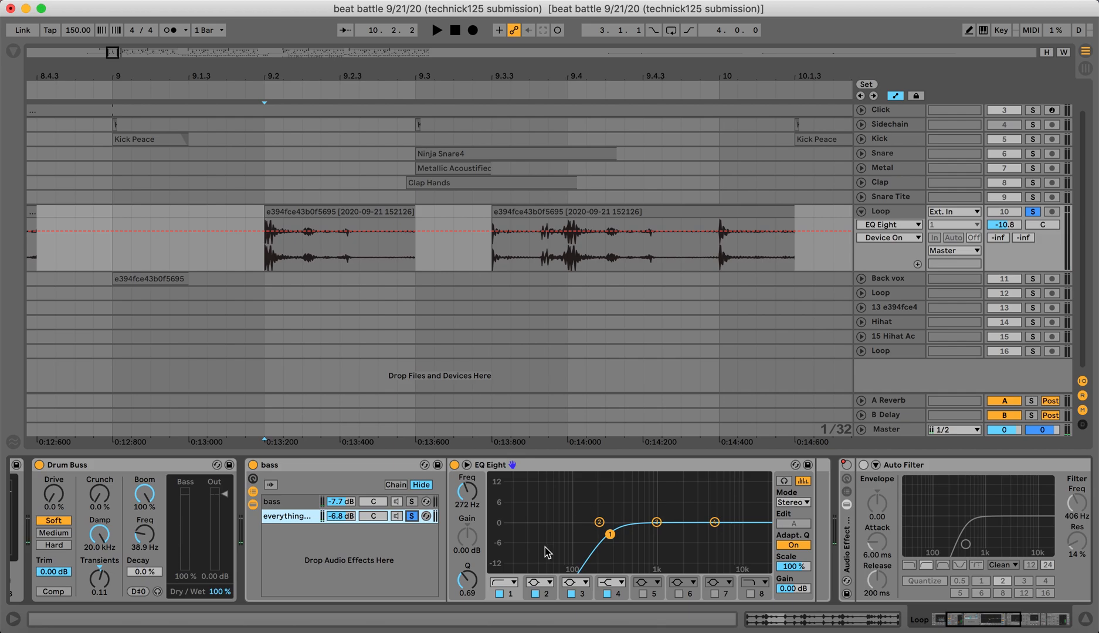
scroll(625, 545, right, 3)
key(space)
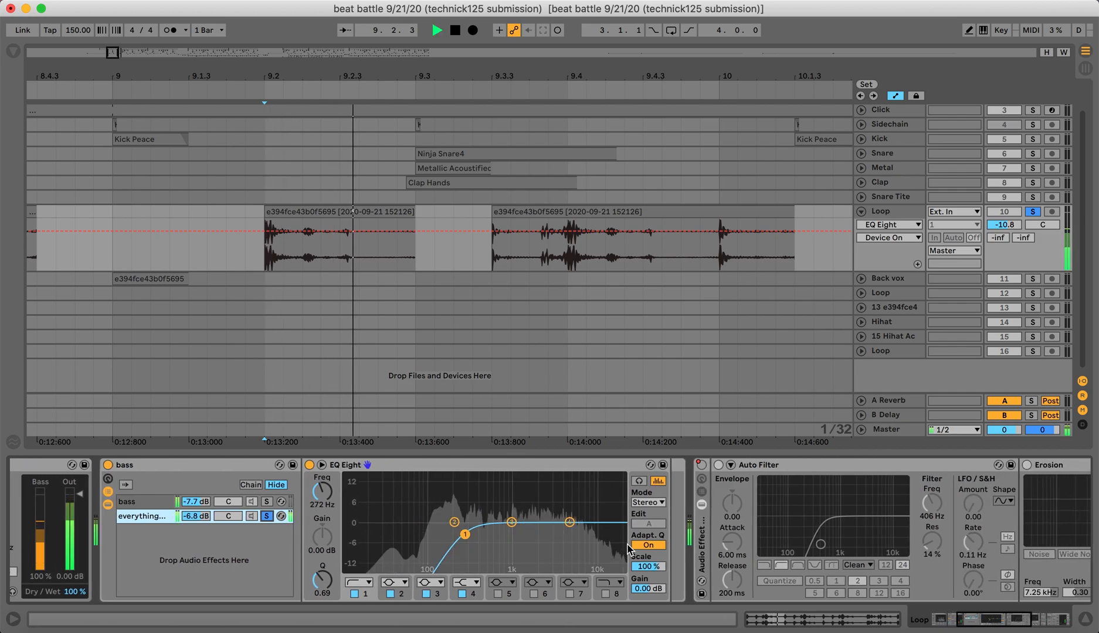
scroll(354, 503, left, 3)
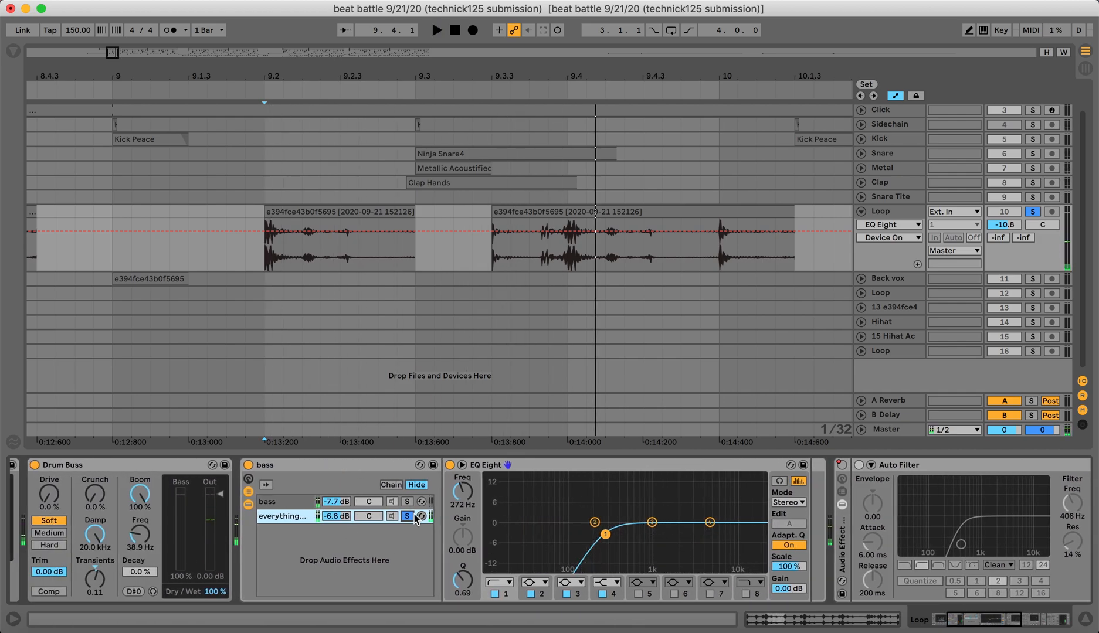
scroll(409, 516, right, 12)
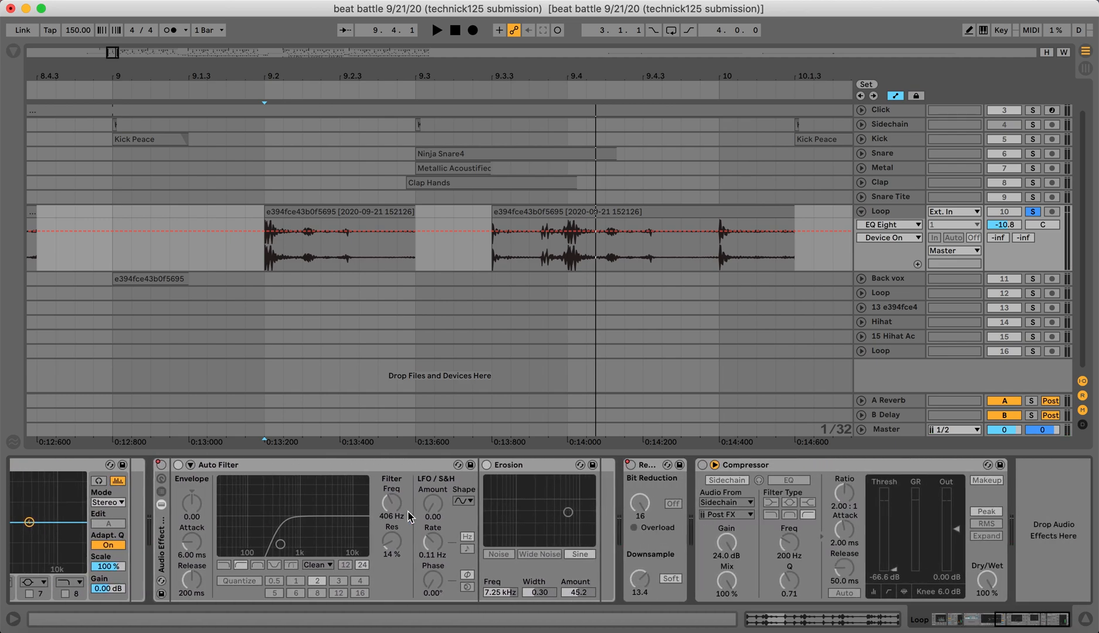
- Turn on the sidechained Compressor at the end of the Loop track's device chain and audition it
click(703, 464)
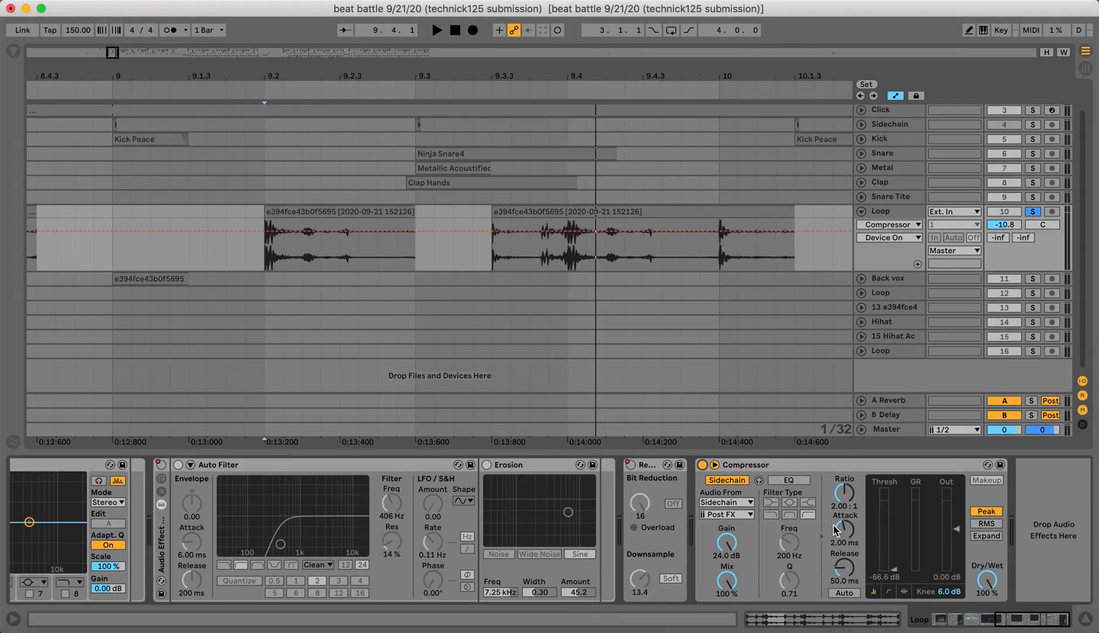
key(space)
key(space)
key(minus)
key(minus)
key(minus)
key(minus)
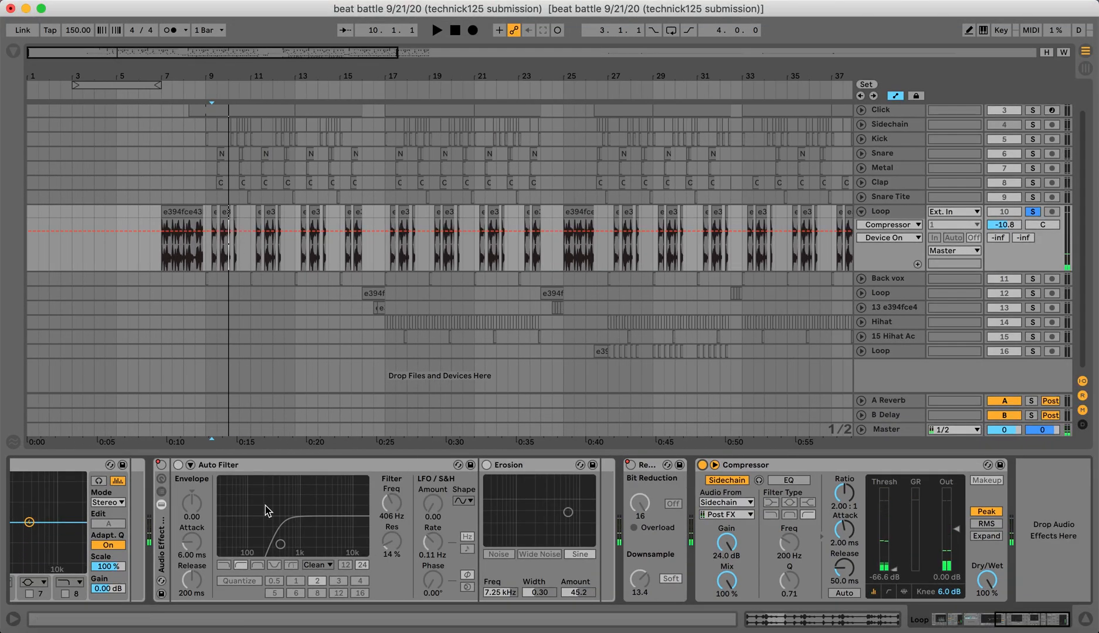
- Clear the chain solos in the bass rack and audition the Loop track with both chains active
scroll(267, 497, left, 10)
click(337, 516)
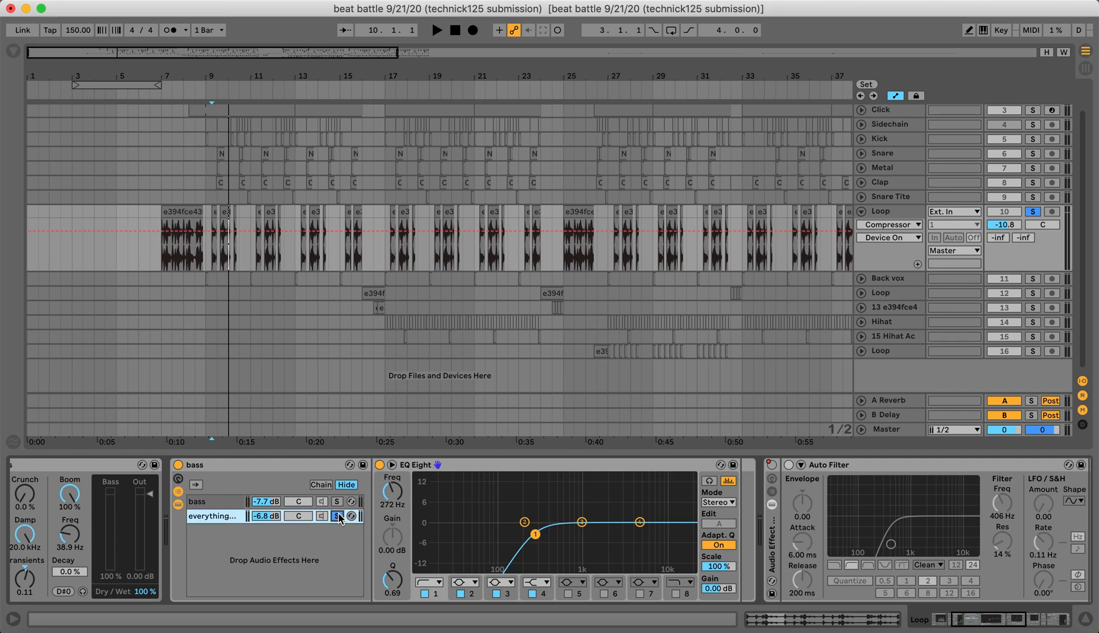
key(space)
click(337, 502)
click(337, 502)
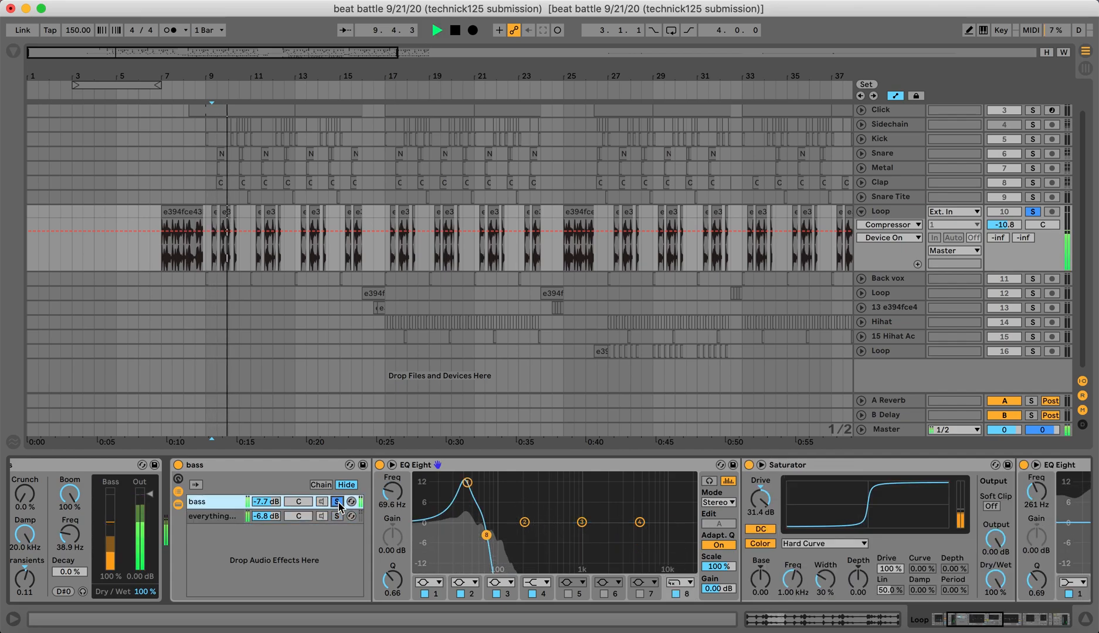
key(space)
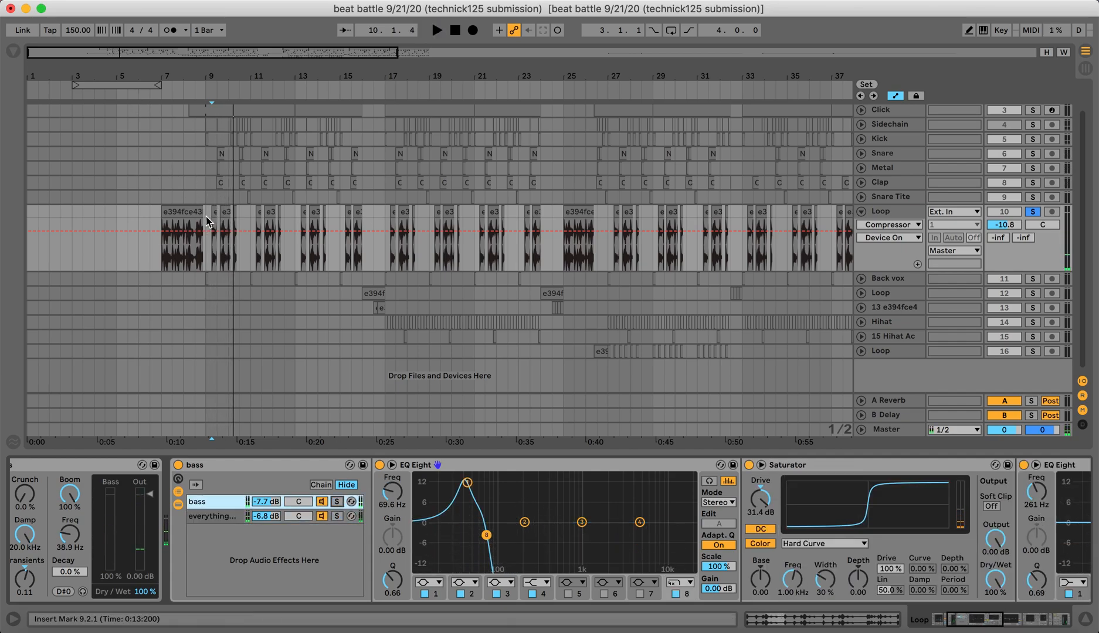
key(space)
scroll(247, 228, up, 10)
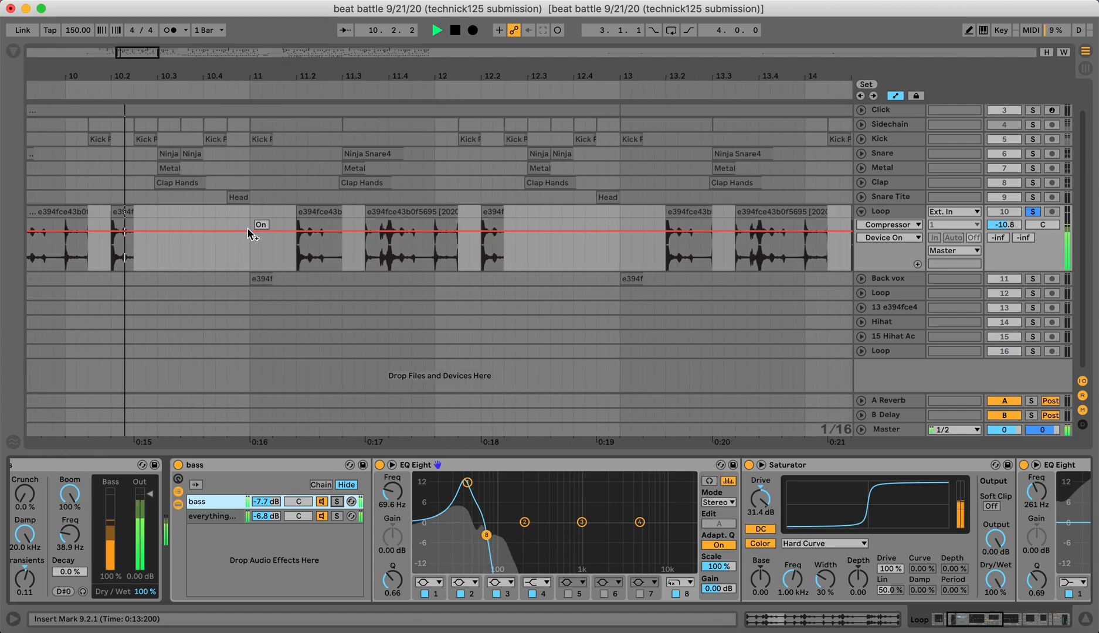
key(space)
- Play the Loop track's long intro clip from 7.1.1 to hear the Auto Filter and Erosion
scroll(248, 228, down, 5)
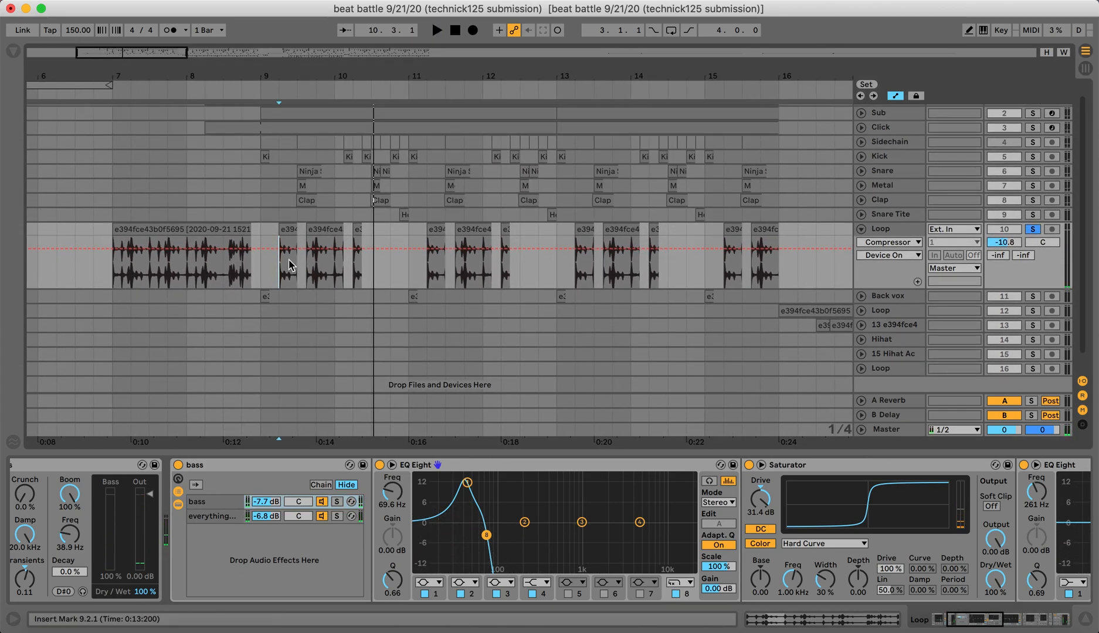
scroll(279, 262, left, 2)
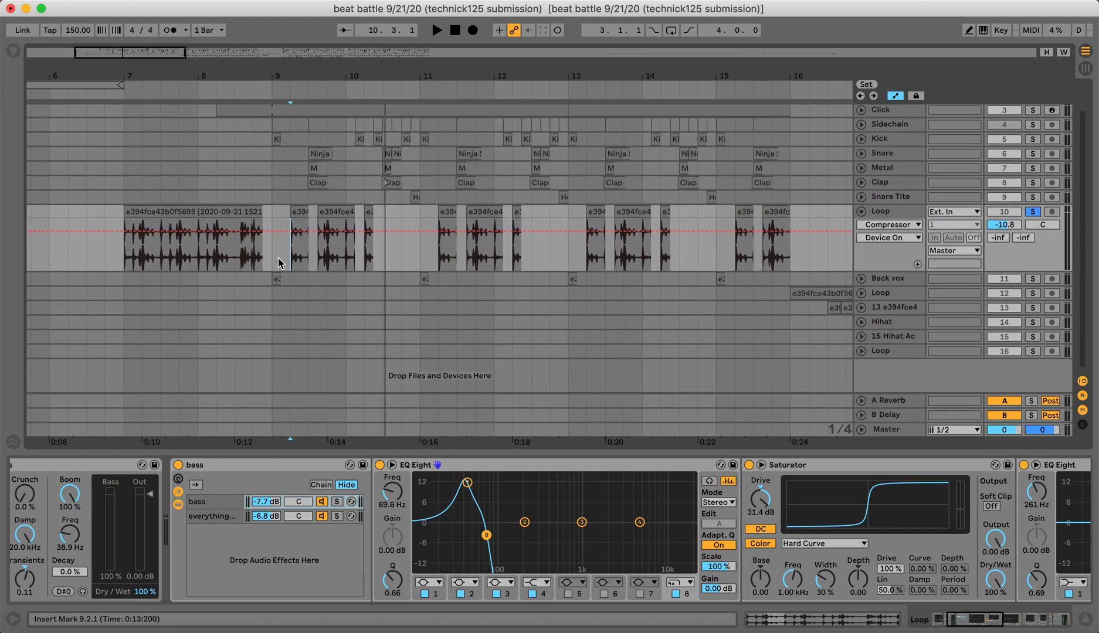
scroll(279, 262, left, 5)
scroll(278, 262, up, 1)
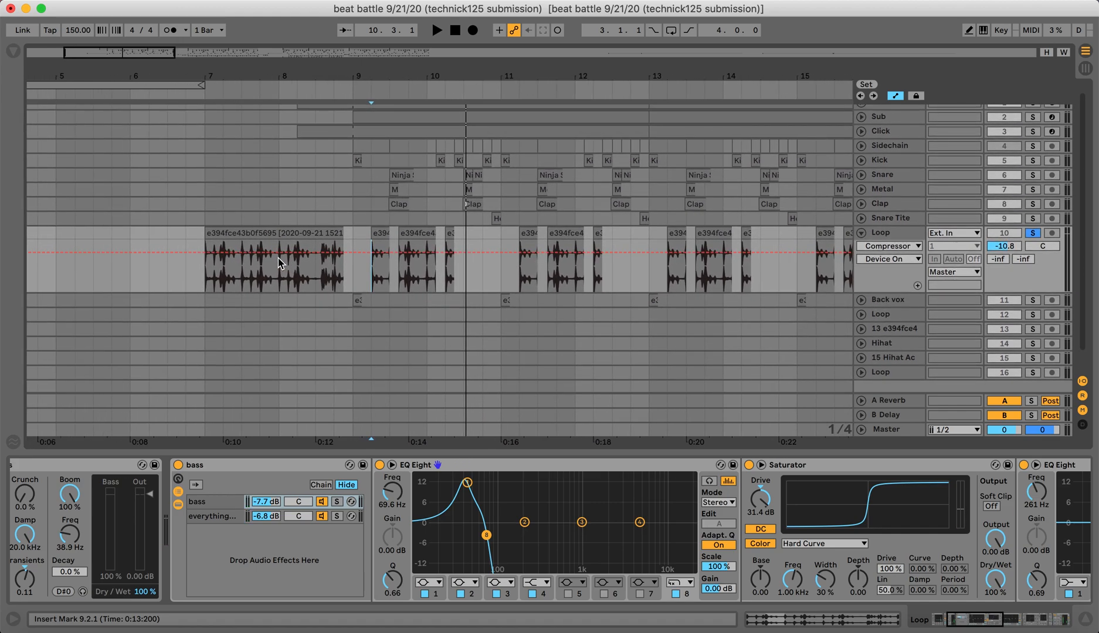
click(203, 271)
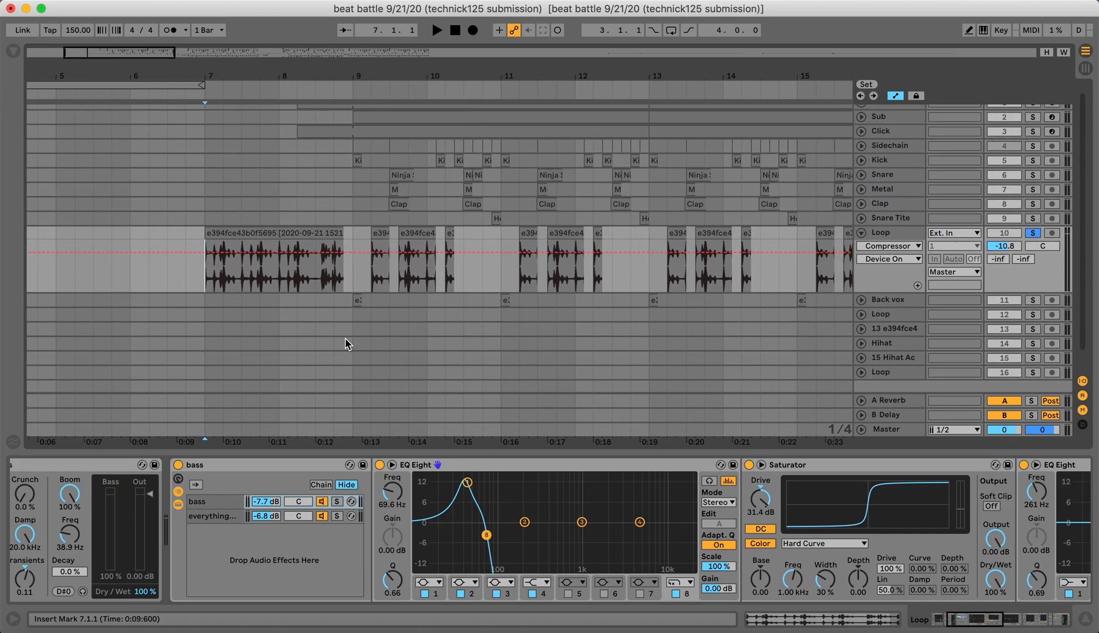
scroll(556, 554, right, 12)
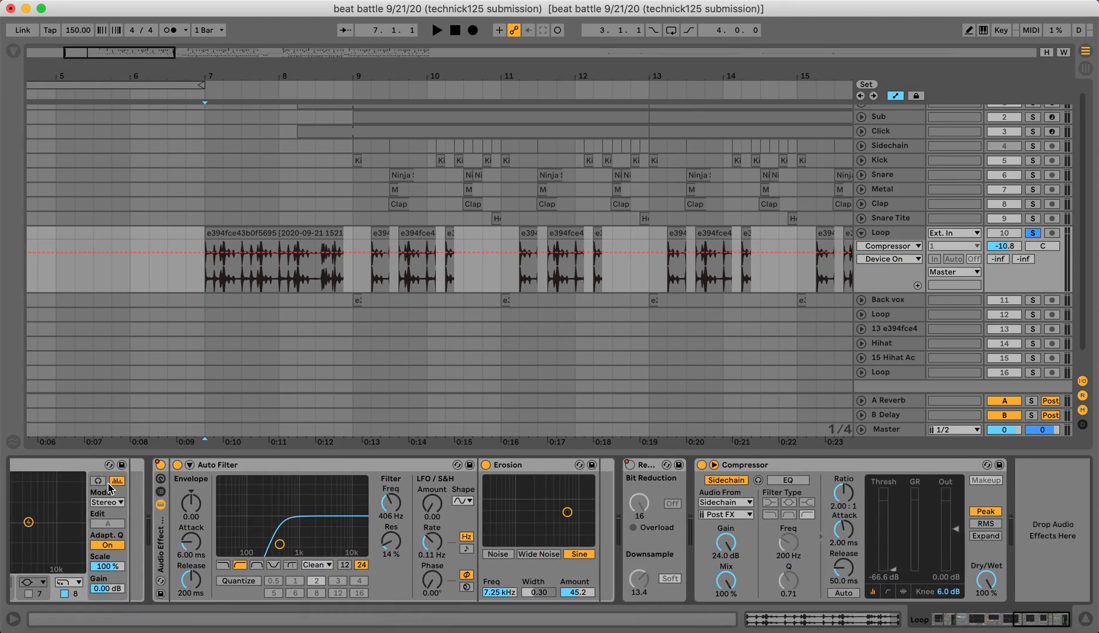
key(space)
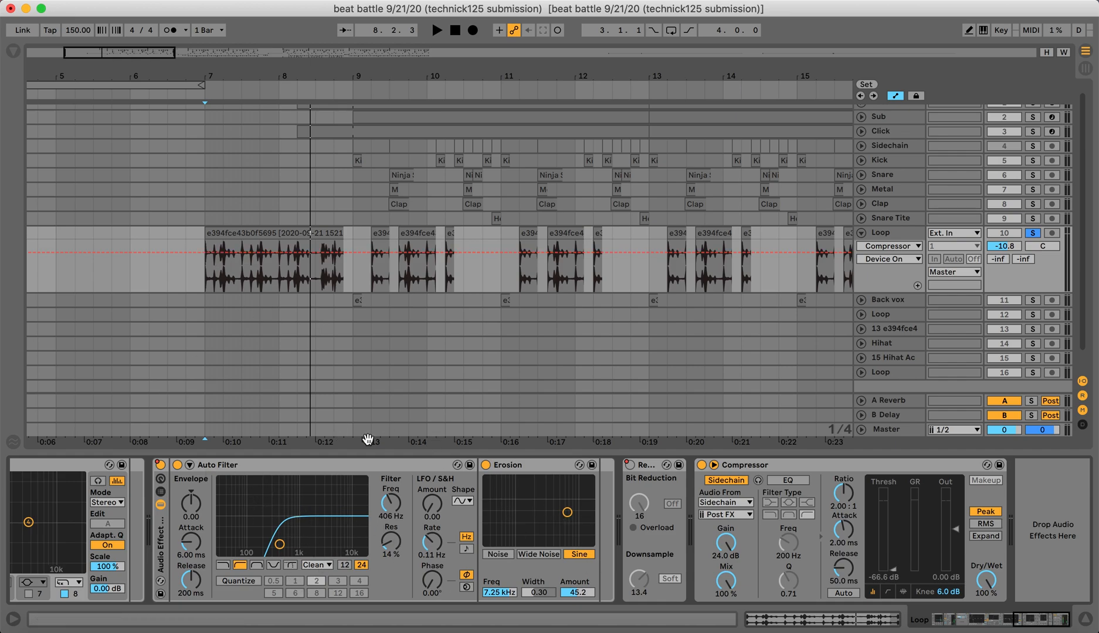
click(231, 228)
key(space)
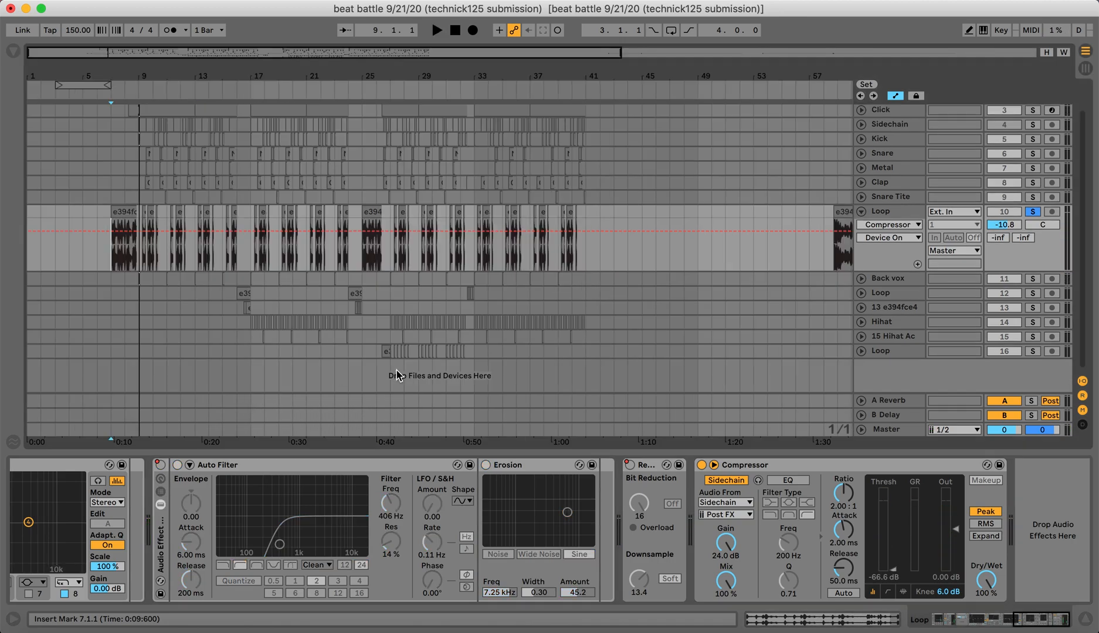
- Solo Loop track 16, play it from the clip at 26.2.3, and clear the solo
scroll(396, 370, up, 10)
click(312, 349)
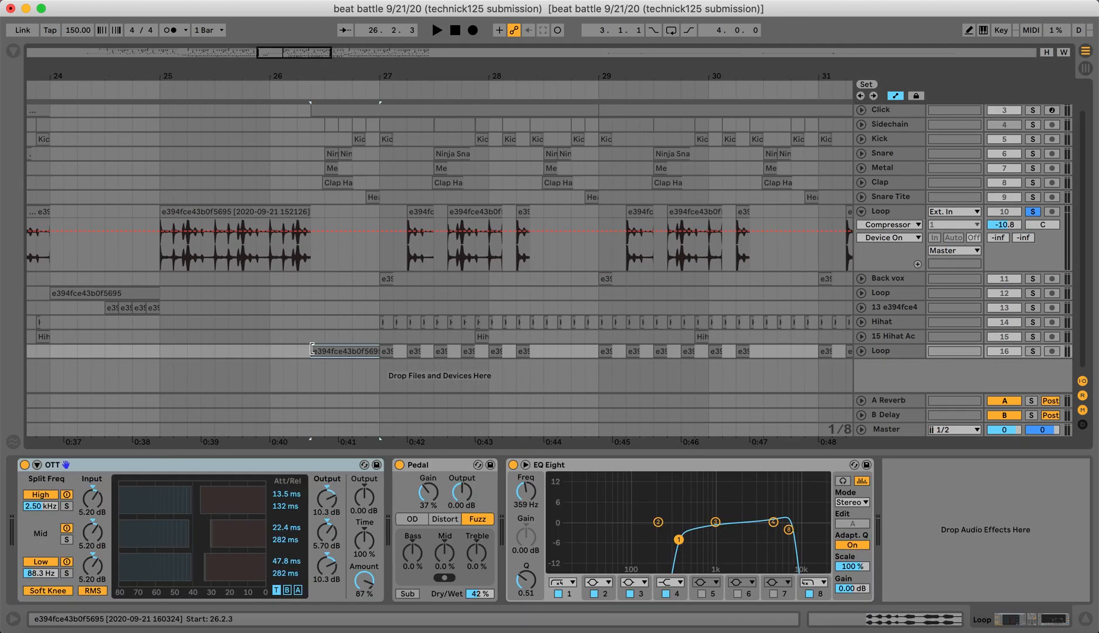
click(1036, 351)
key(space)
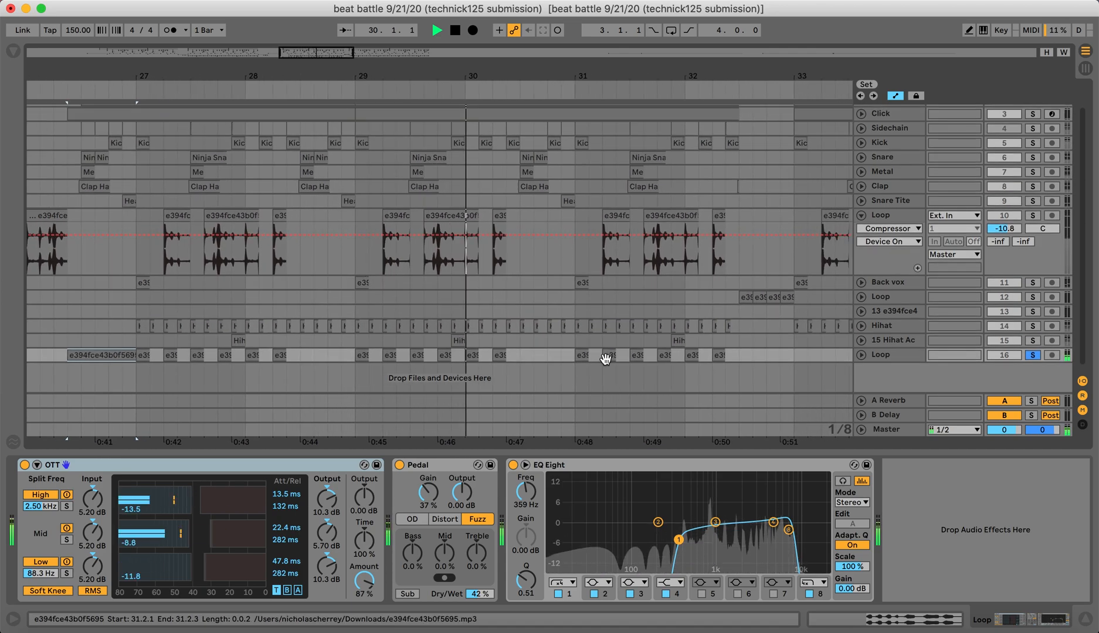
key(space)
click(1032, 355)
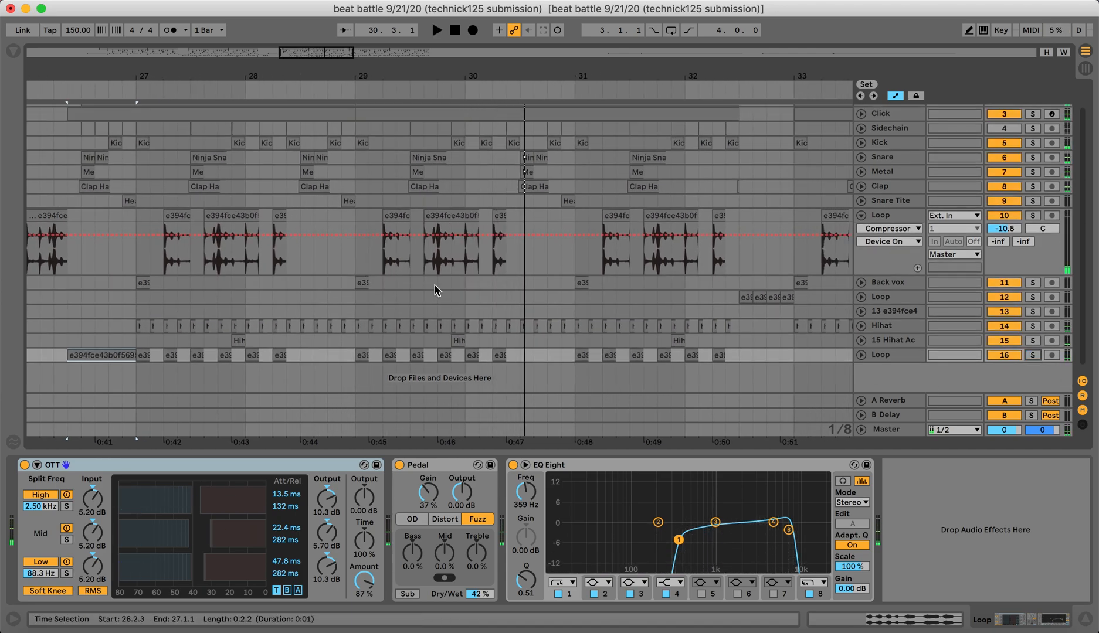
- Trim the copied sample on soloed Loop track 16 to start at 34.3.1 and audition the short slice unprocessed
scroll(450, 285, down, 3)
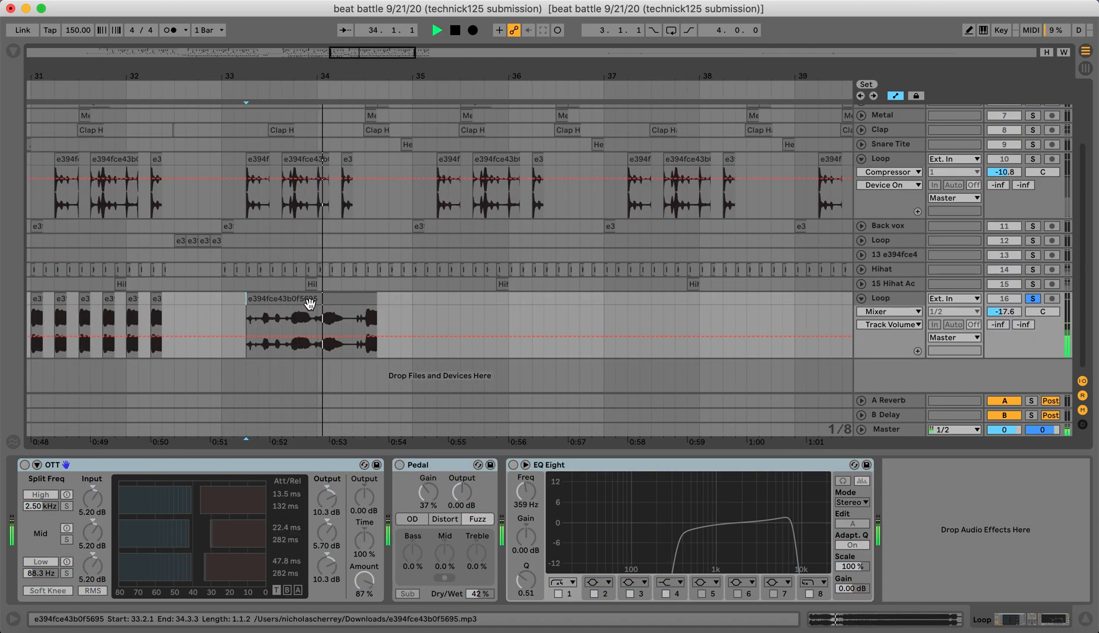
key(space)
drag(247, 299, 370, 298)
key(space)
key(space)
key(space)
key(space)
key(space)
key(space)
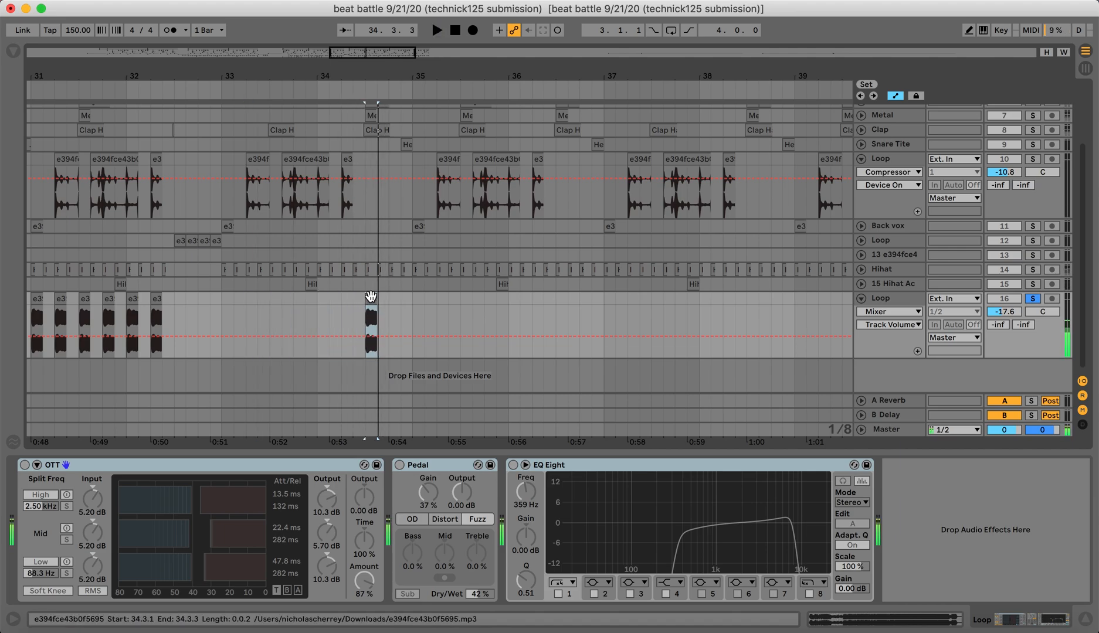
double_click(371, 297)
key(space)
key(space)
- Turn on OTT, Pedal and EQ Eight on Loop track 16 one after another while auditioning the slice
click(1024, 624)
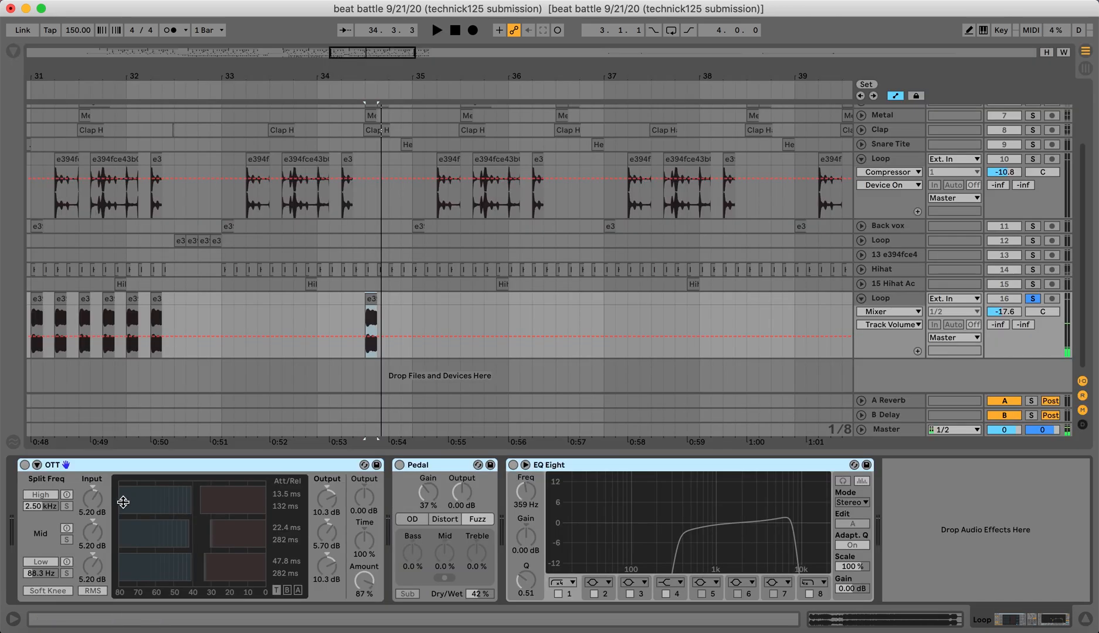
click(427, 474)
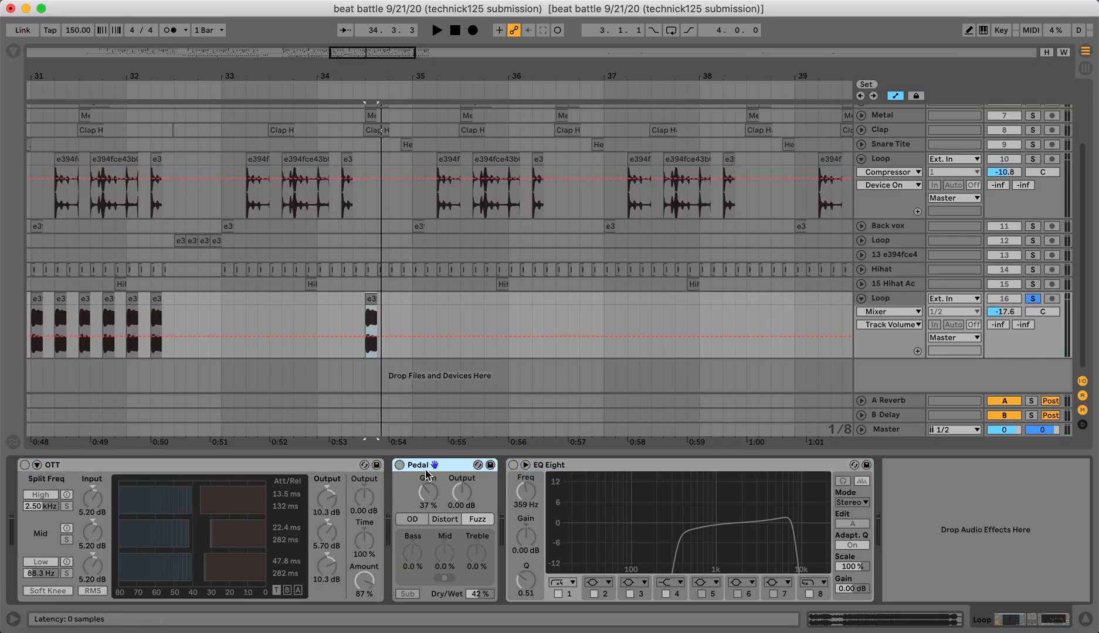
click(24, 465)
key(space)
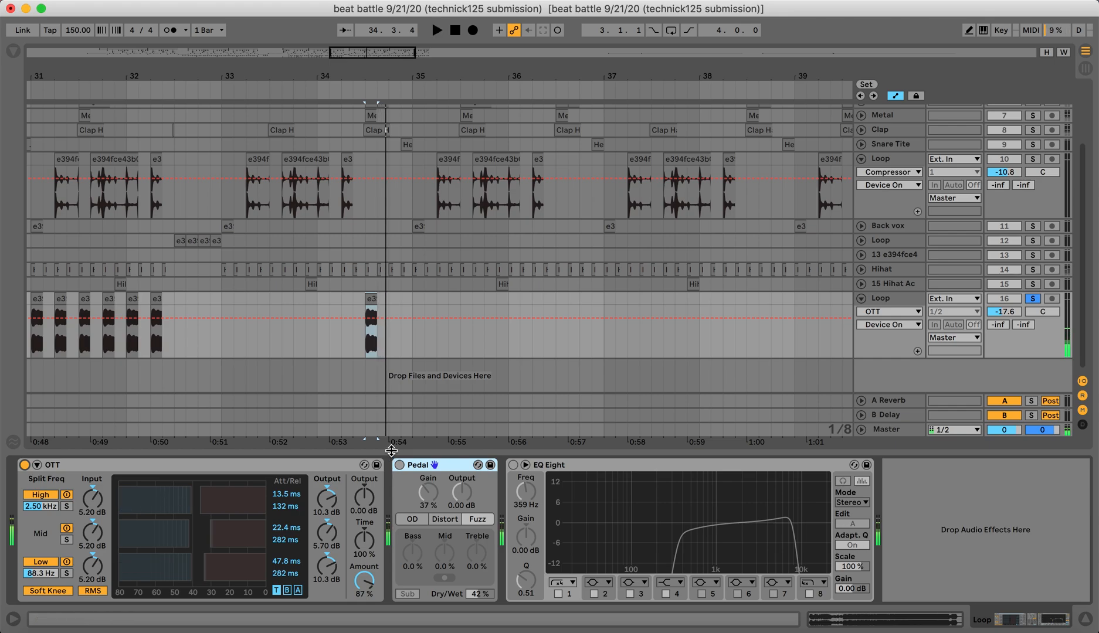
click(400, 465)
click(513, 465)
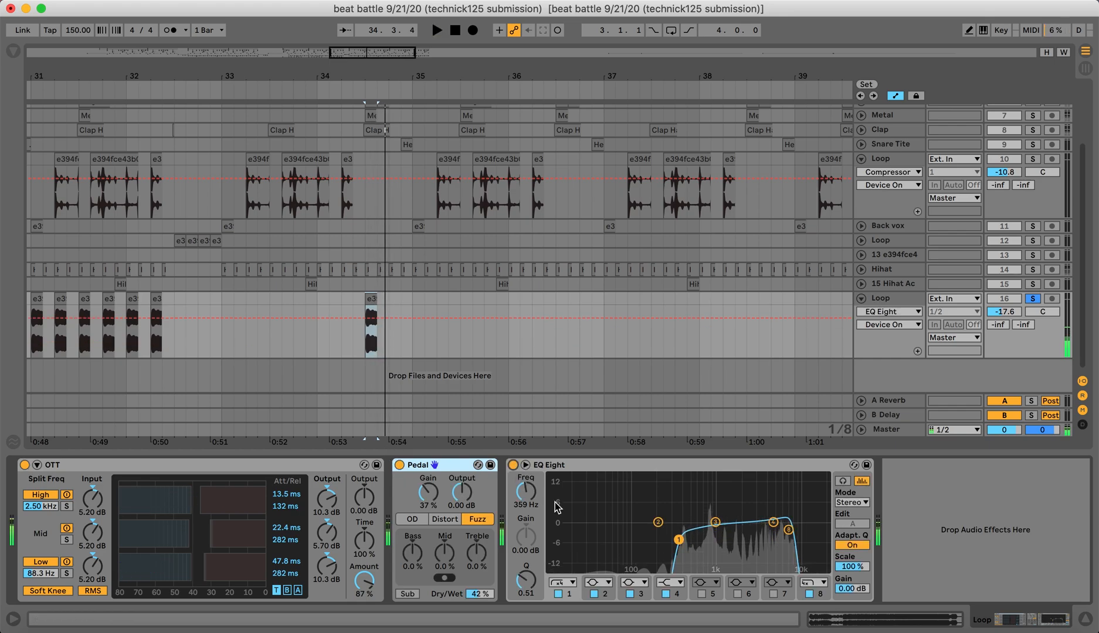
- Play the soloed Loop track 16 from 29.1.1 with its full effect chain active
scroll(223, 319, left, 5)
click(131, 338)
key(space)
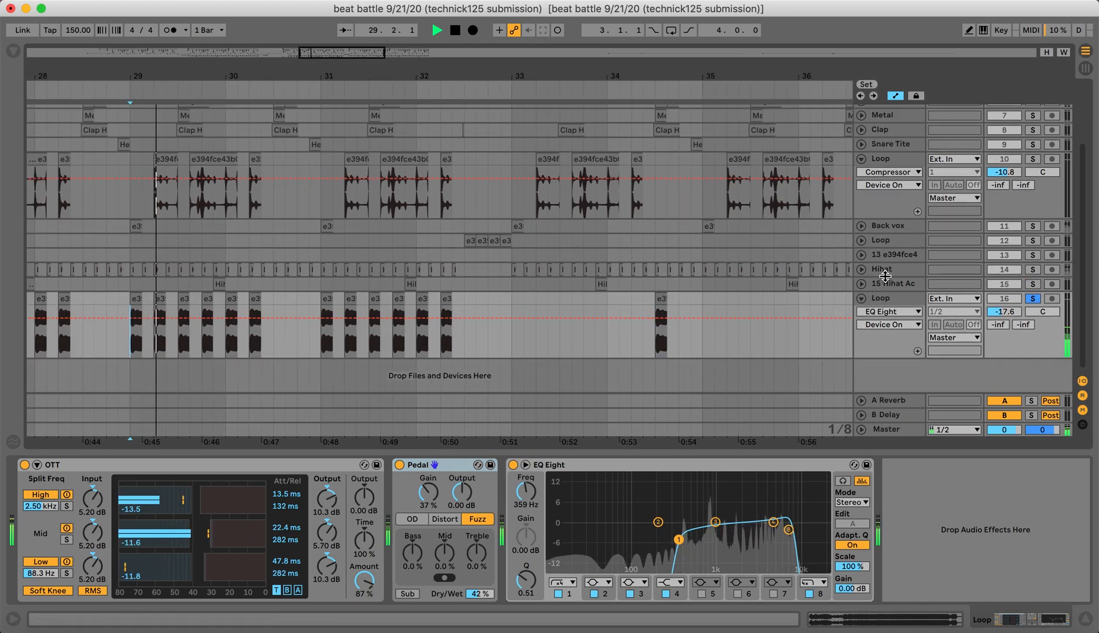
key(space)
- Delete the short slice at 34.3.1 from Loop track 16 and clear the track's solo
click(655, 297)
key(Delete)
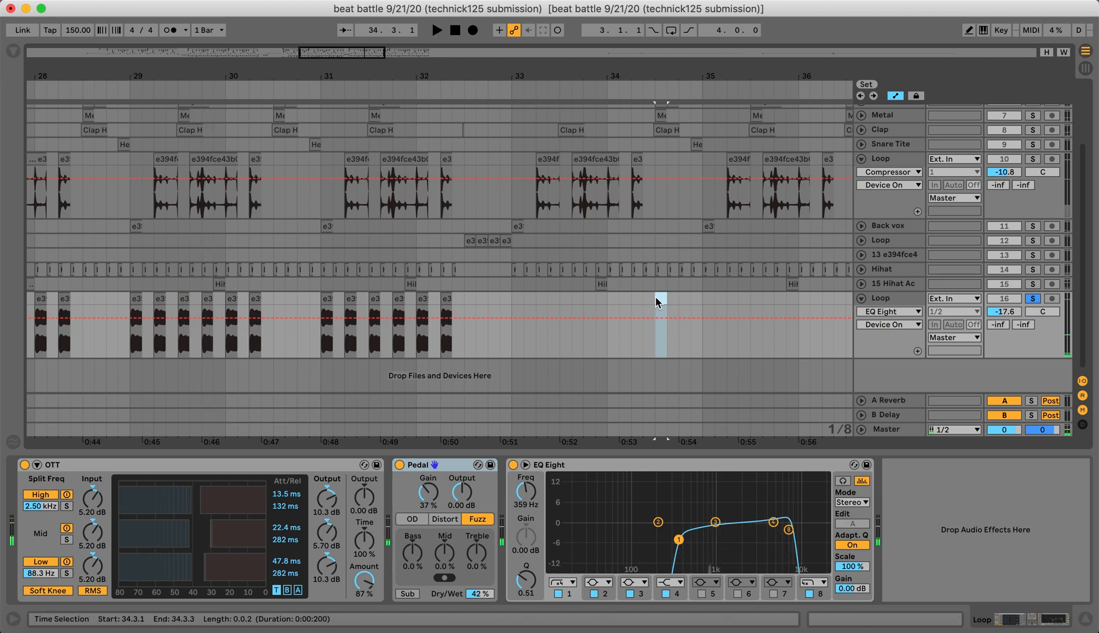
scroll(655, 298, down, 5)
scroll(655, 297, down, 4)
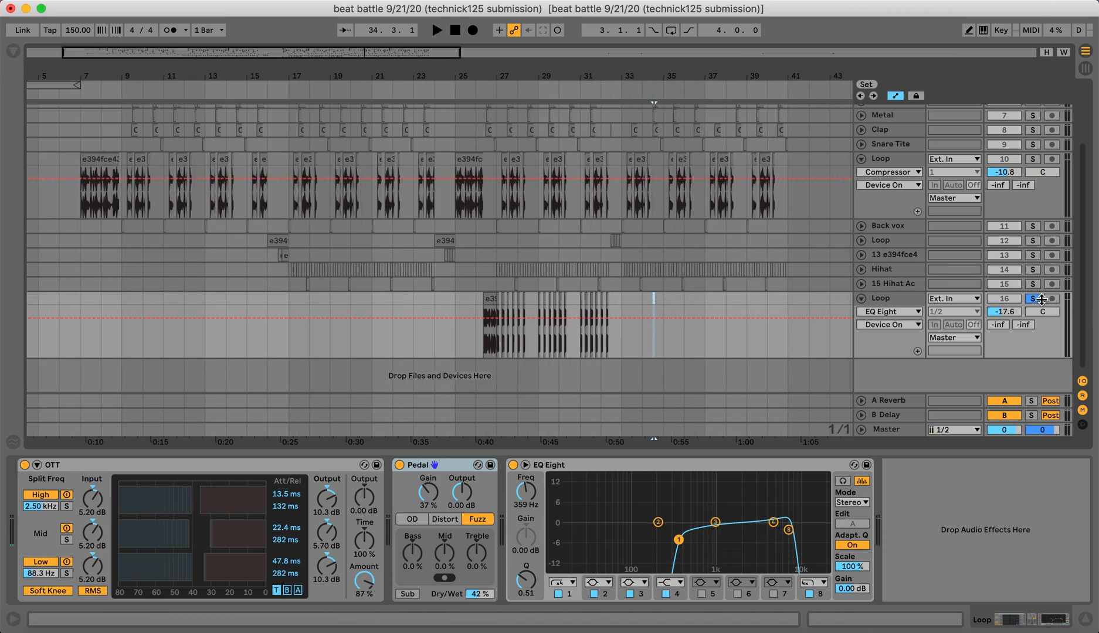
click(459, 299)
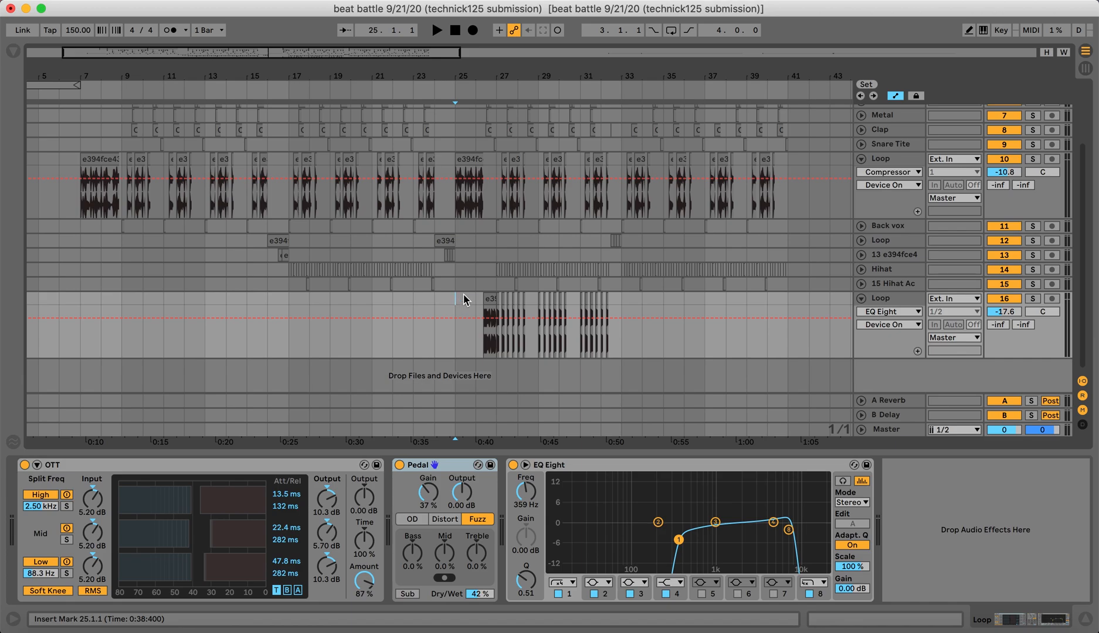
- Select the Loop track 10 clip at 25.1.1 and play the arrangement from there while viewing its effects
click(465, 159)
key(plus)
key(plus)
key(plus)
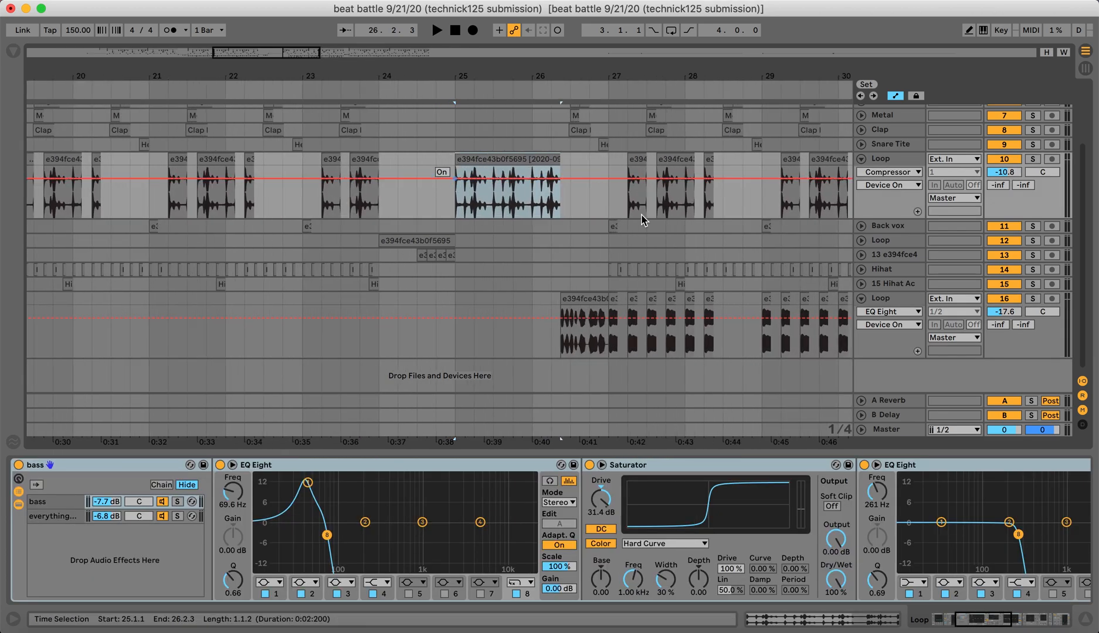
key(space)
scroll(709, 511, right, 10)
key(space)
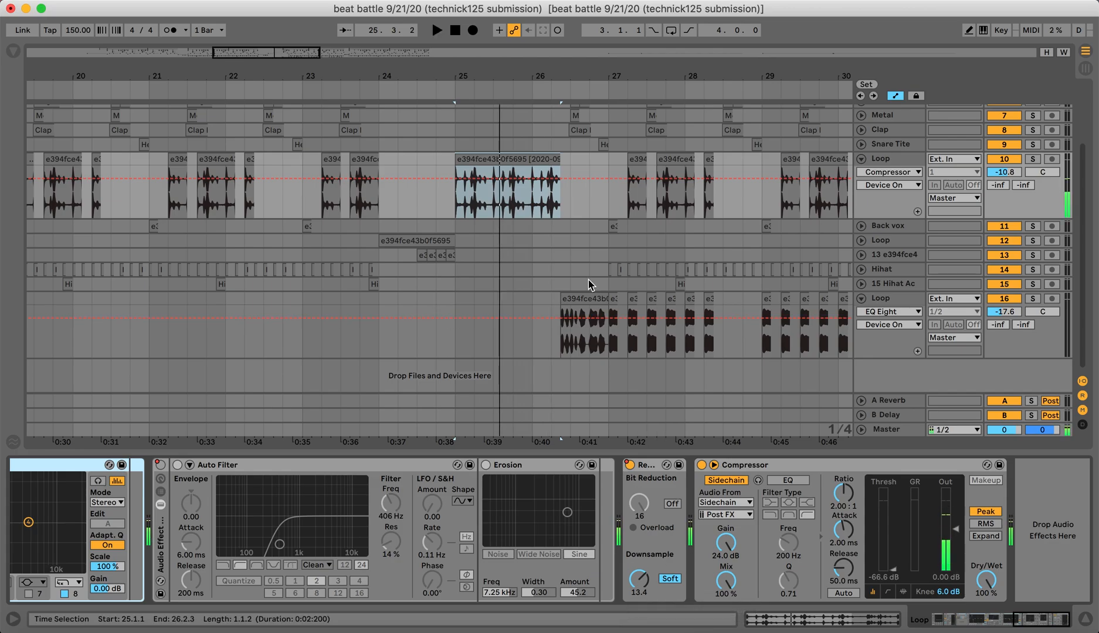
- Solo the acoustic open hi-hat on track 15 and audition it from 17.4.3
scroll(588, 280, down, 10)
scroll(252, 279, up, 10)
scroll(252, 278, left, 4)
click(245, 287)
key(space)
scroll(320, 258, up, 5)
key(space)
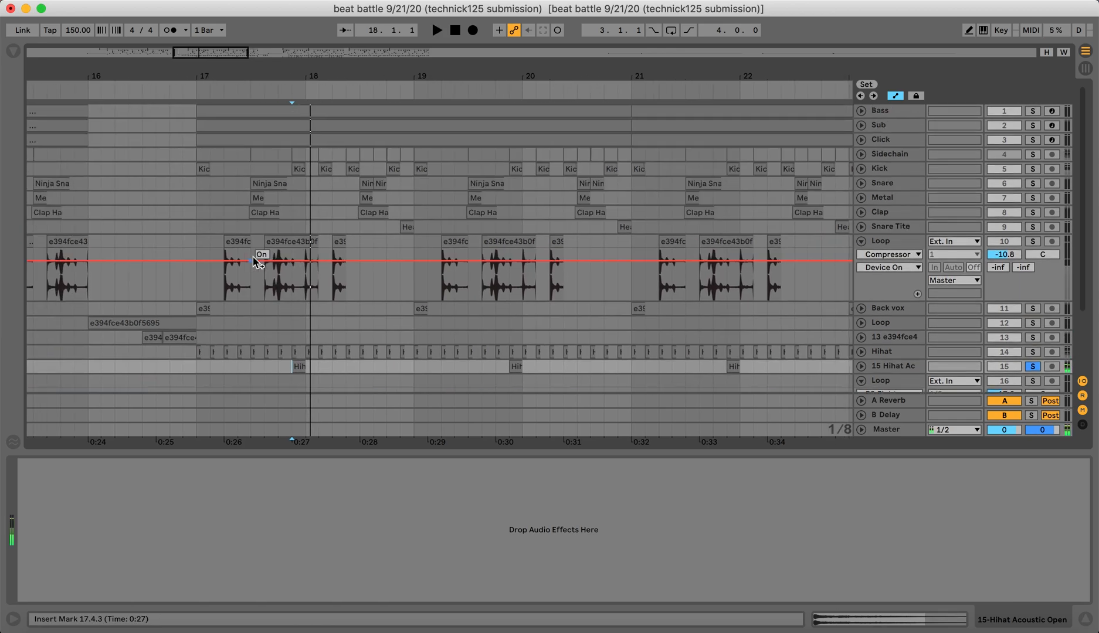
- Set the playback start to 9.1.1 and show the Kick track's Drum Buss and EQ Eight
scroll(320, 308, down, 5)
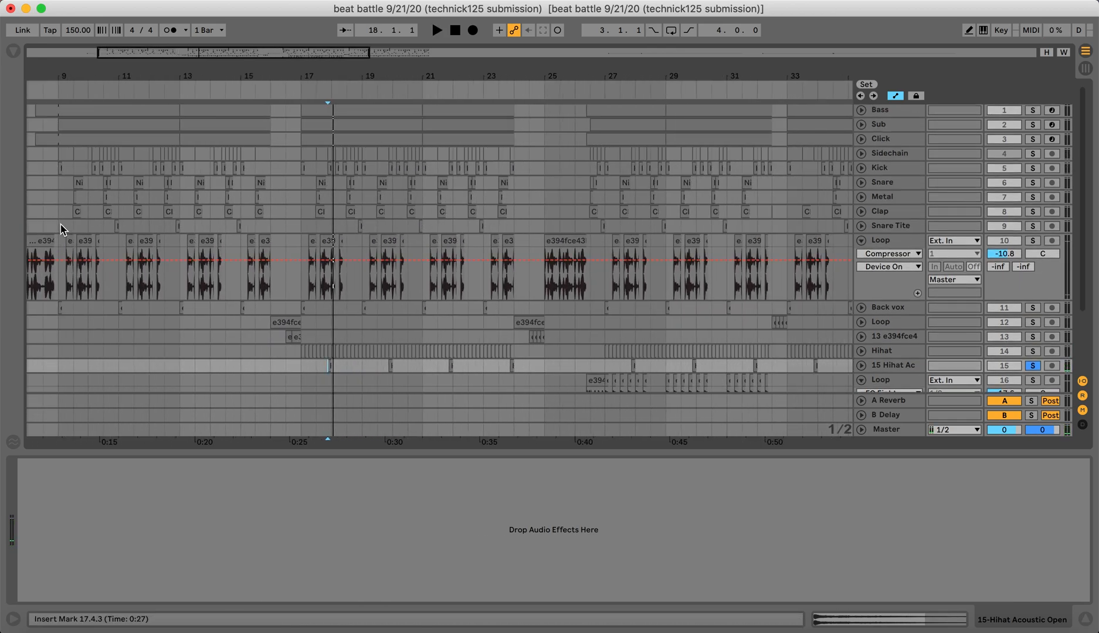
click(62, 226)
click(897, 168)
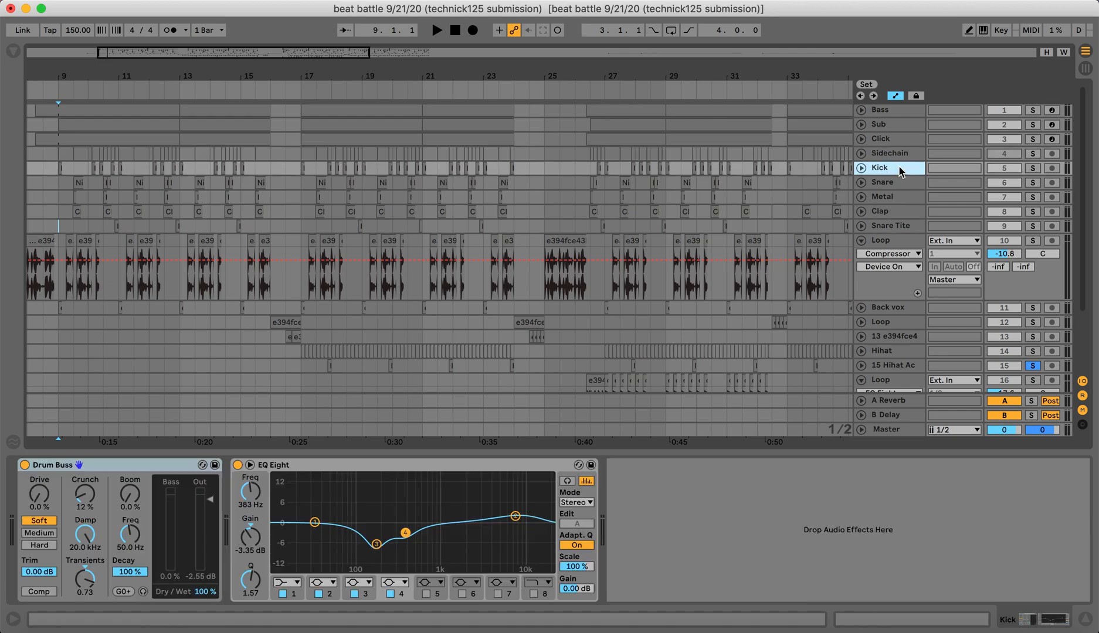
- Solo the Kick through Snare Tite tracks alongside the acoustic open hi-hat and play from 9.1.1
shift+click(890, 226)
click(1033, 169)
key(space)
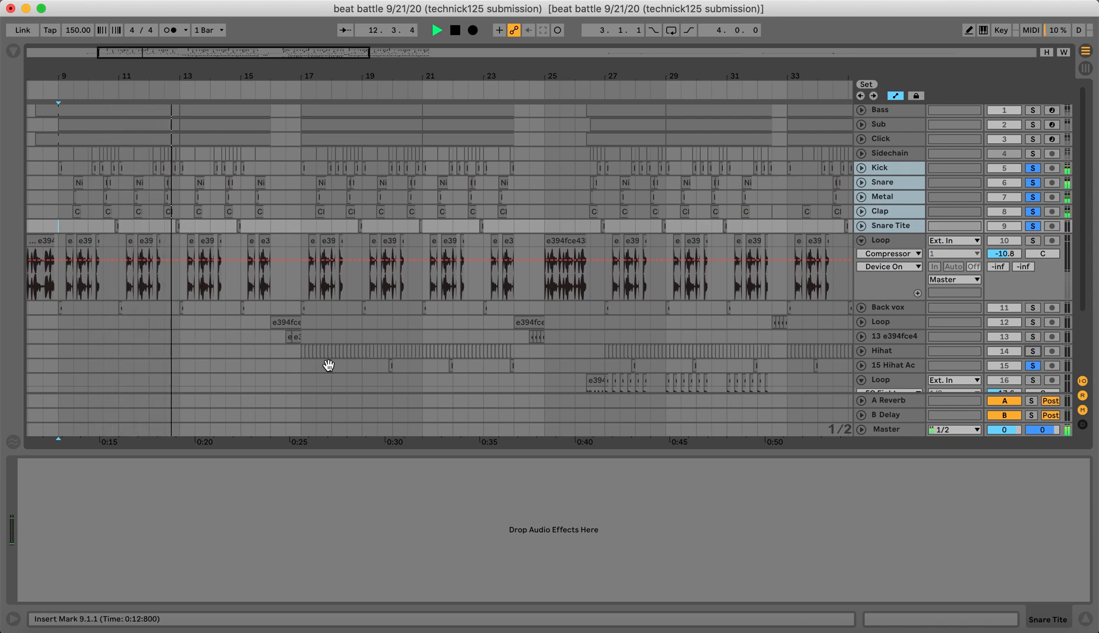
- Audition the soloed drum tracks from 17.1.1 and clear their solos
click(302, 368)
key(space)
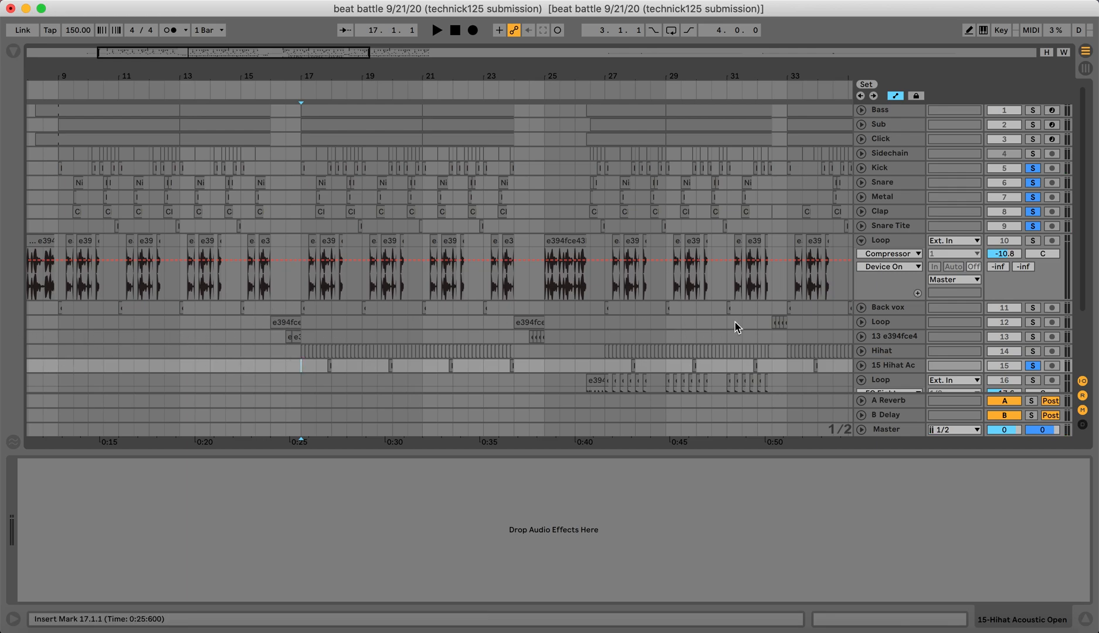
key(space)
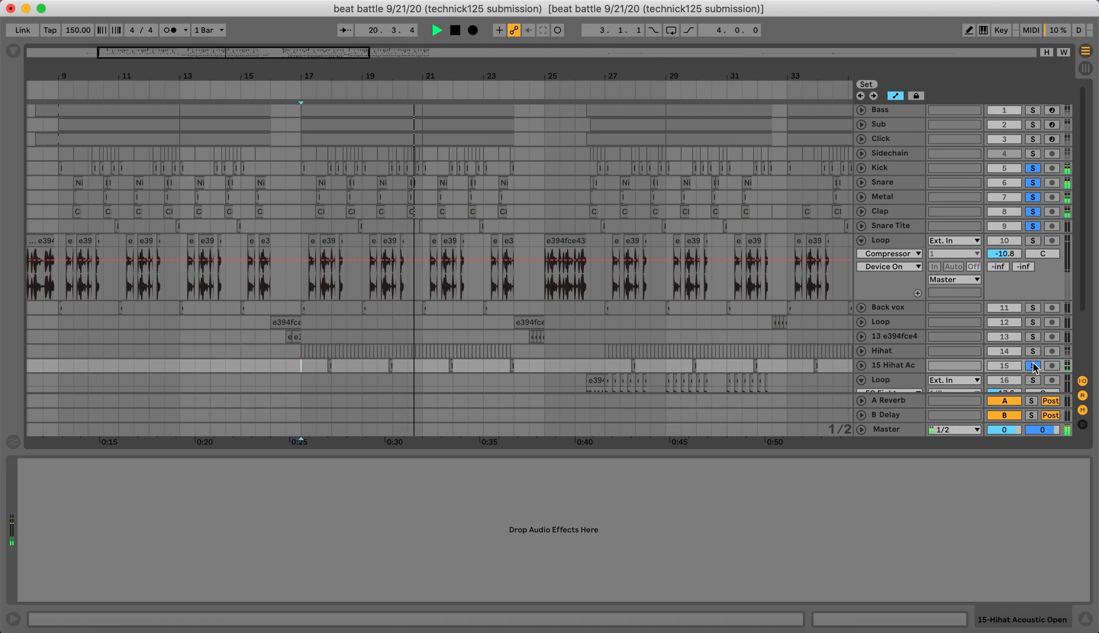
key(space)
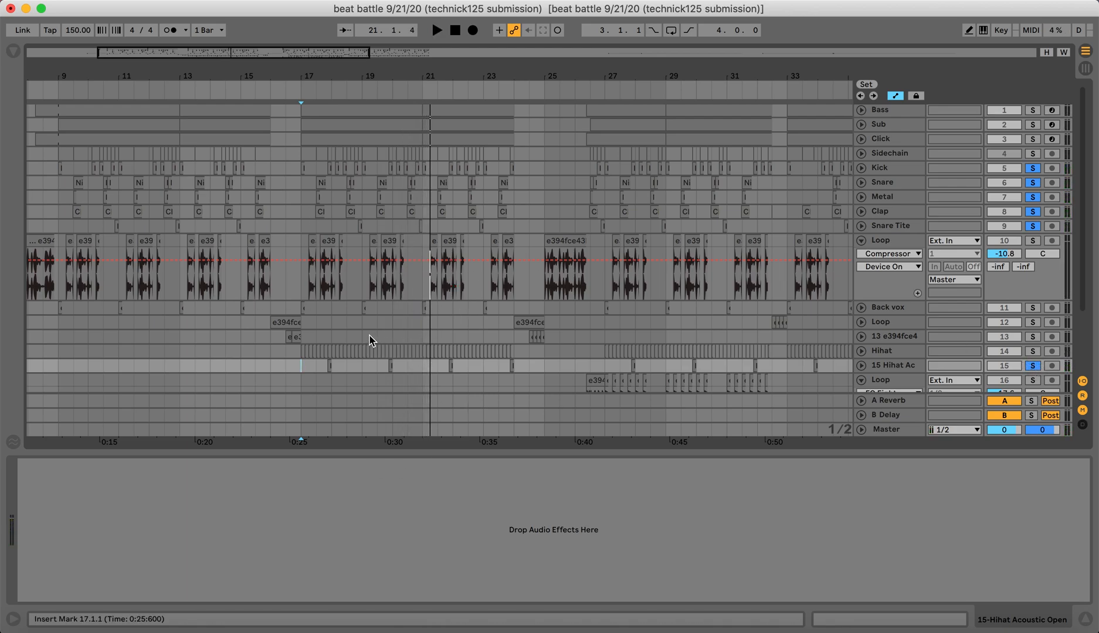
scroll(370, 341, up, 5)
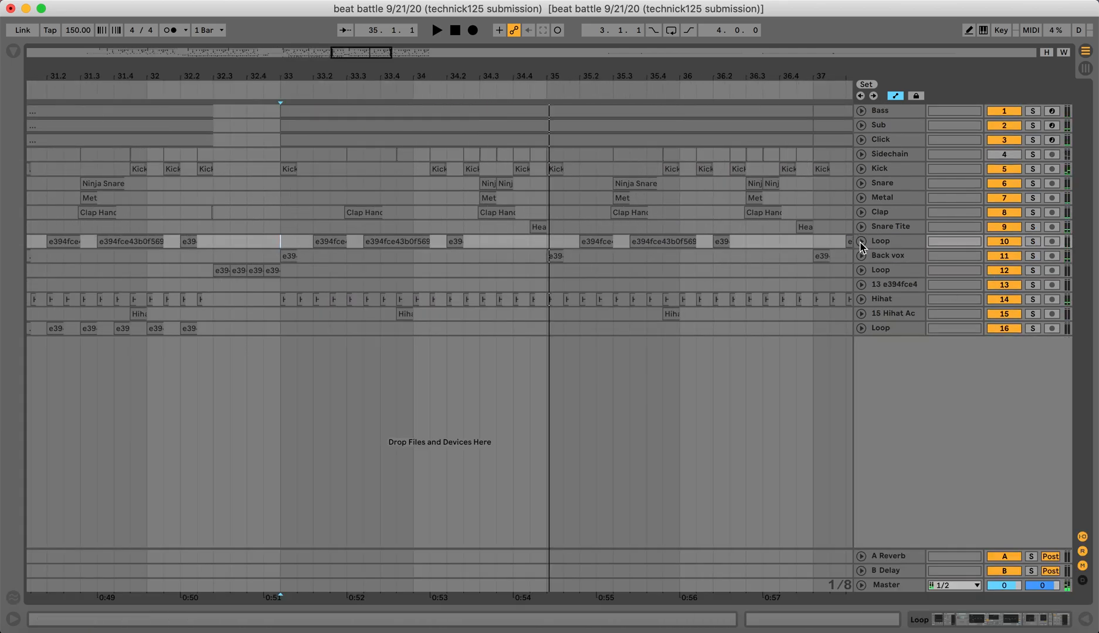
- Select the Loop track 10 clips from 33.1.1 to 34.3.3 and inspect their sample and transposition settings
click(861, 241)
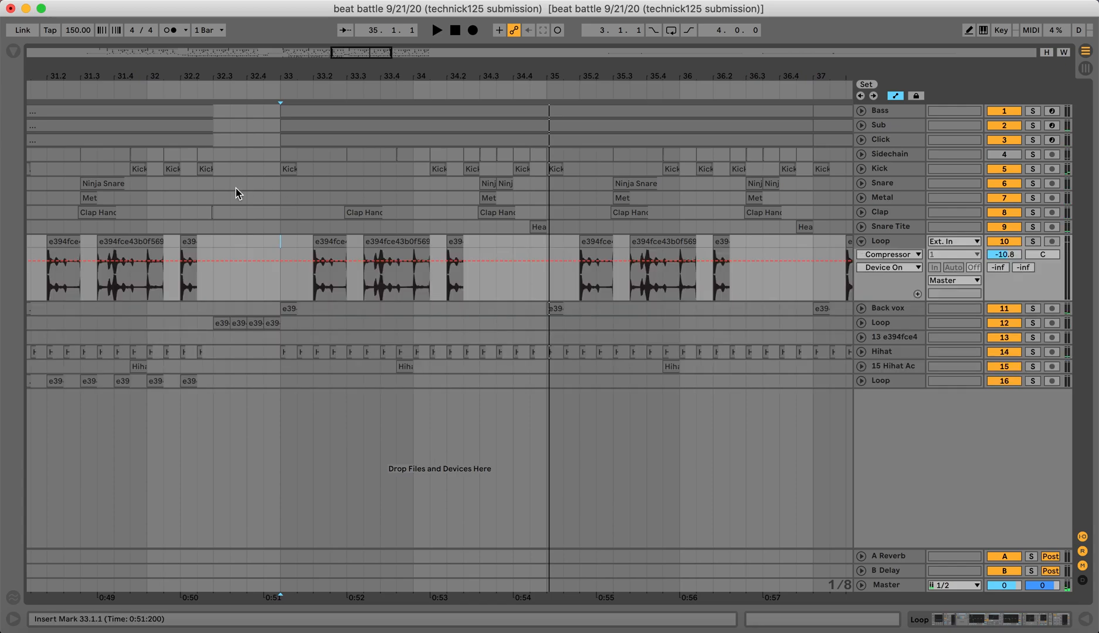
drag(281, 244, 502, 246)
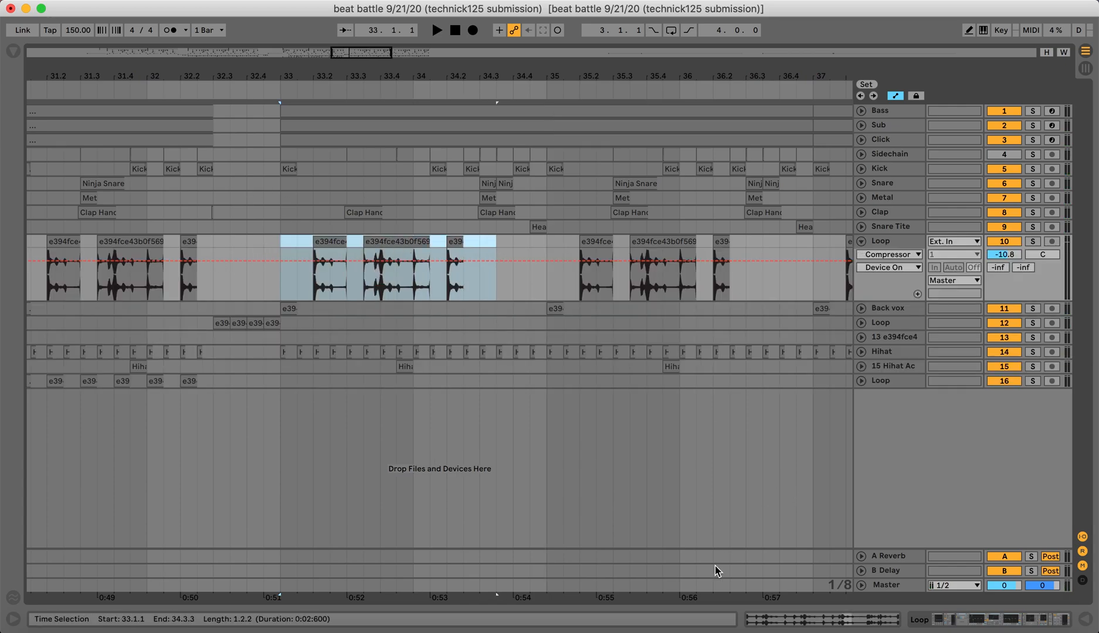
click(828, 618)
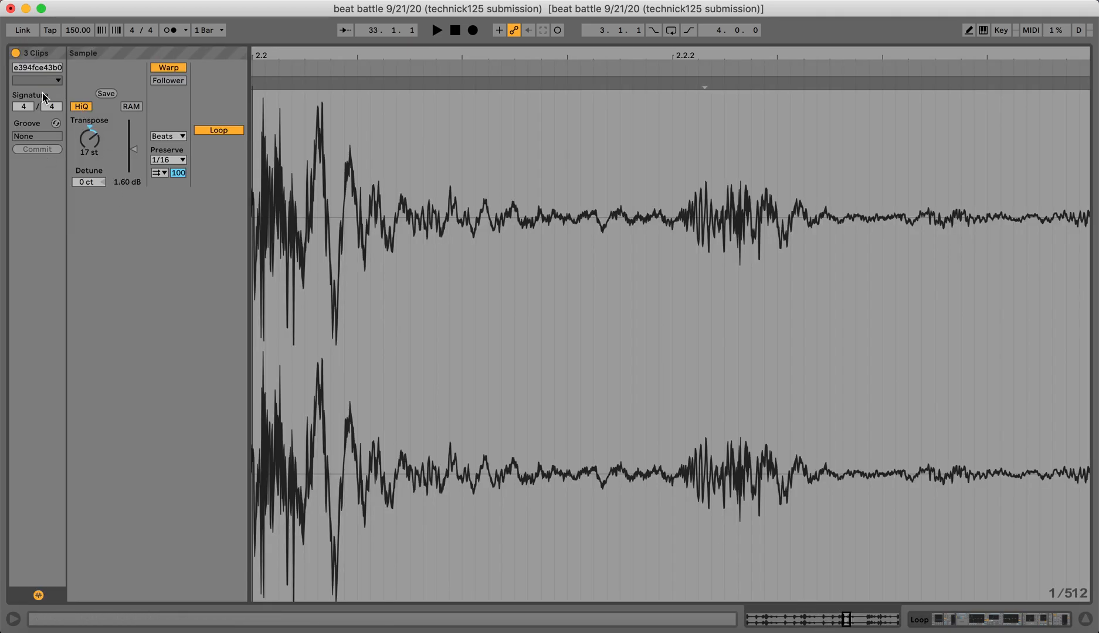
- Solo Loop track 10 and audition it from 33.1.1 while viewing its effect chain through to the Compressor
click(1002, 615)
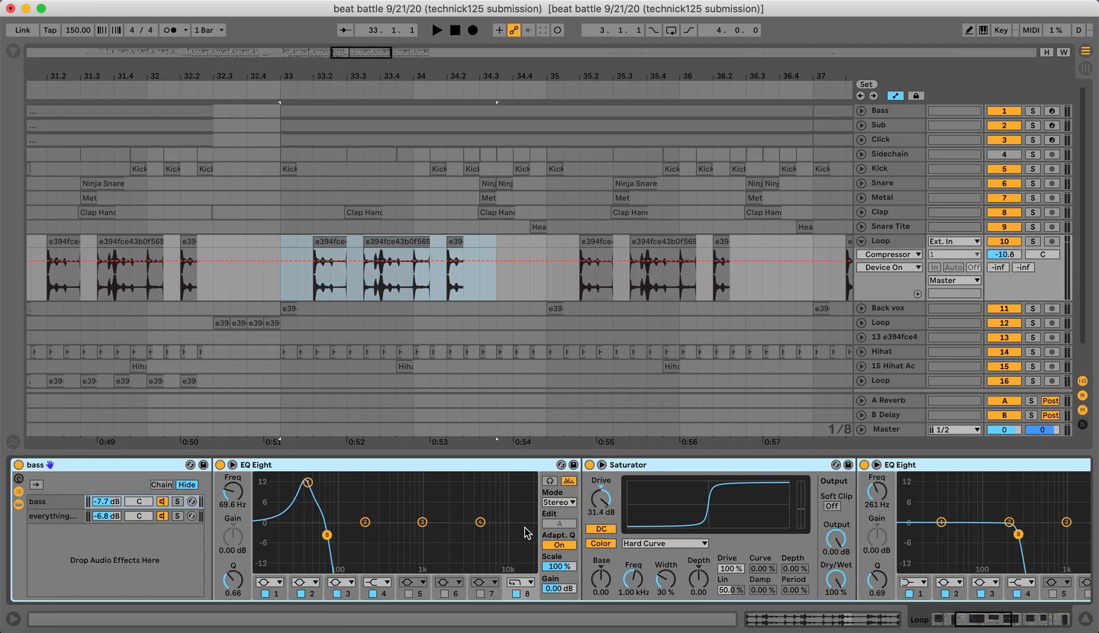
scroll(527, 531, right, 15)
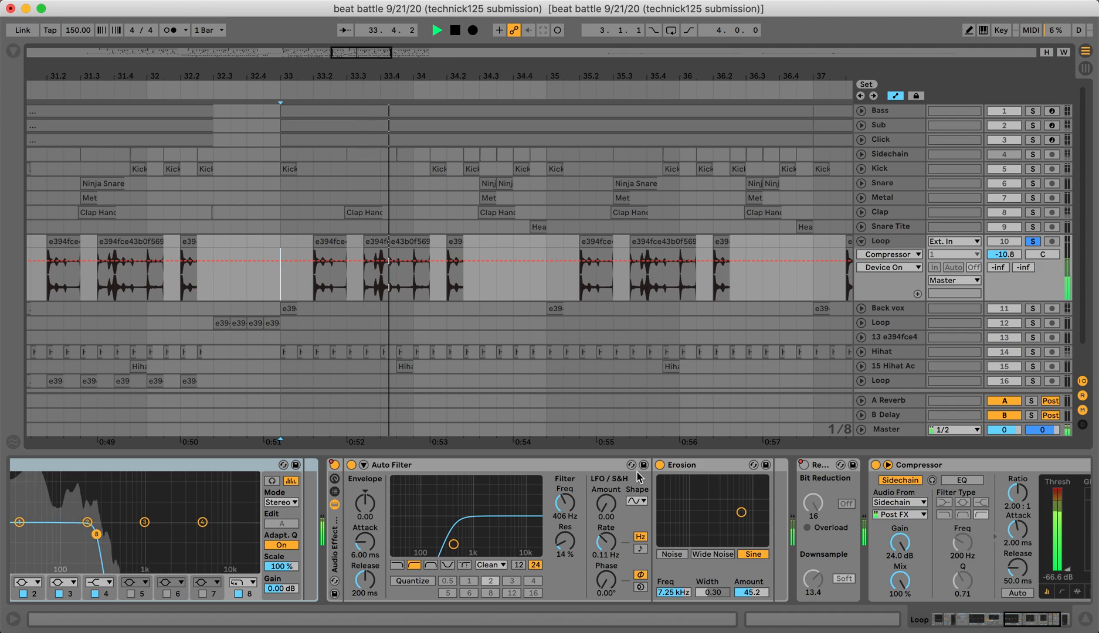
key(space)
- Set the playback start to 35.1.1 on Loop track 10 and audition the soloed loop from there
scroll(509, 242, down, 5)
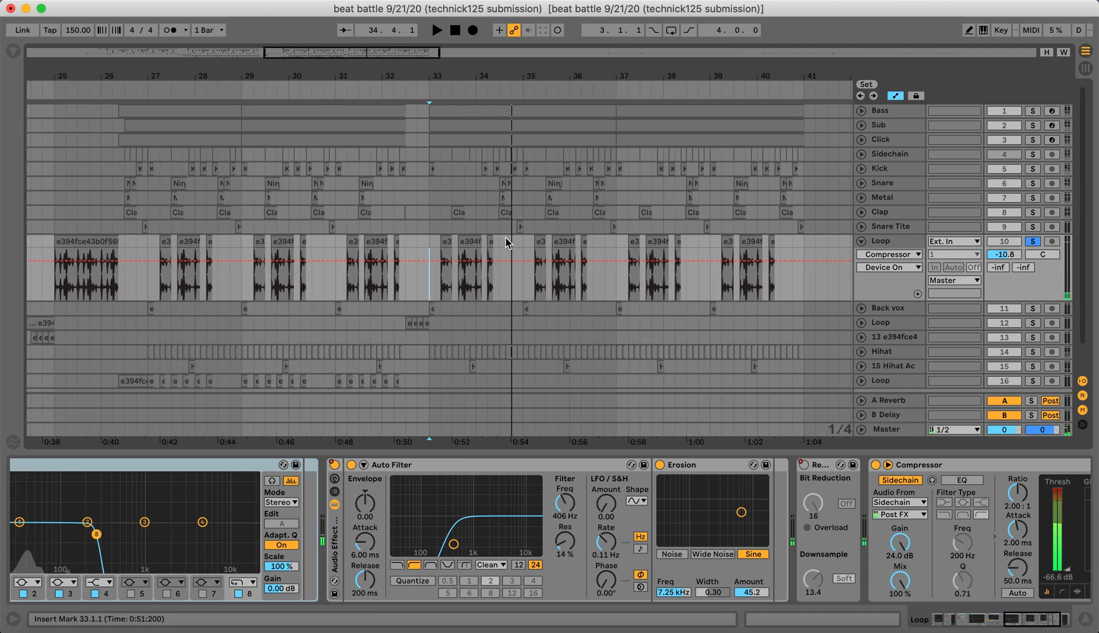
click(526, 255)
scroll(525, 255, right, 2)
key(space)
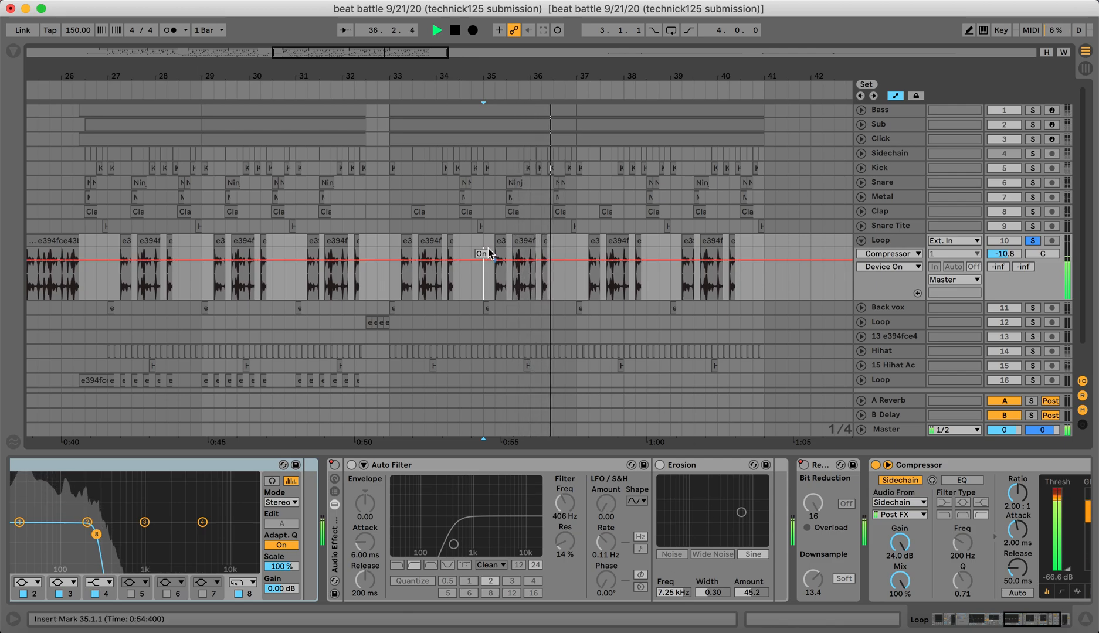
key(space)
- Select the Loop track 10 clips from 35.1.1 to 37.1.1, check their transposition and play them
drag(482, 239, 575, 239)
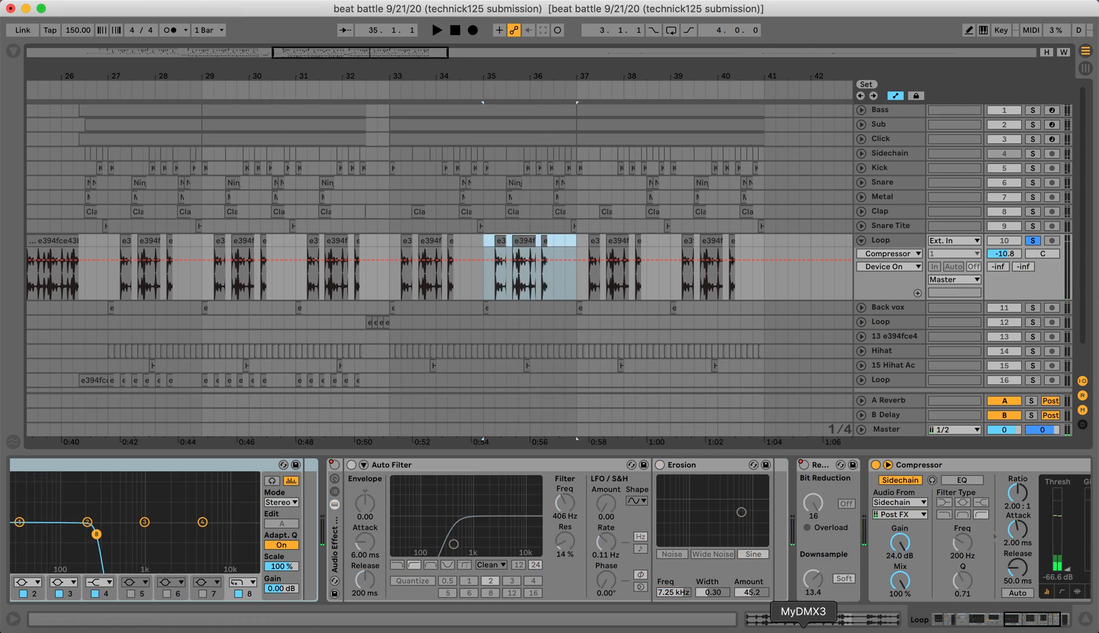
click(818, 623)
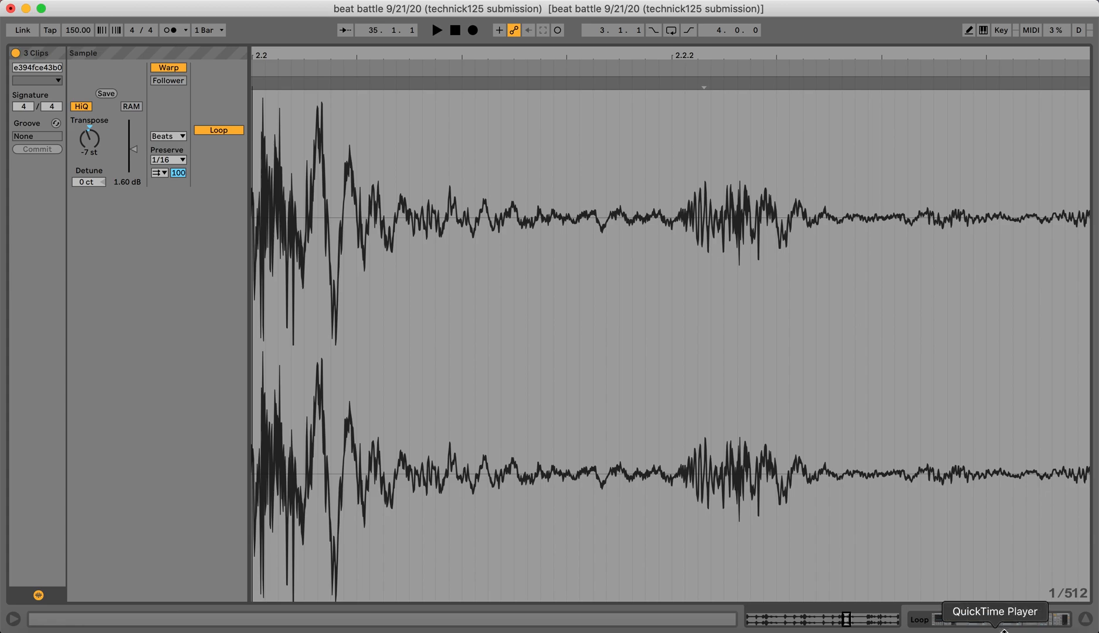
click(1012, 618)
key(space)
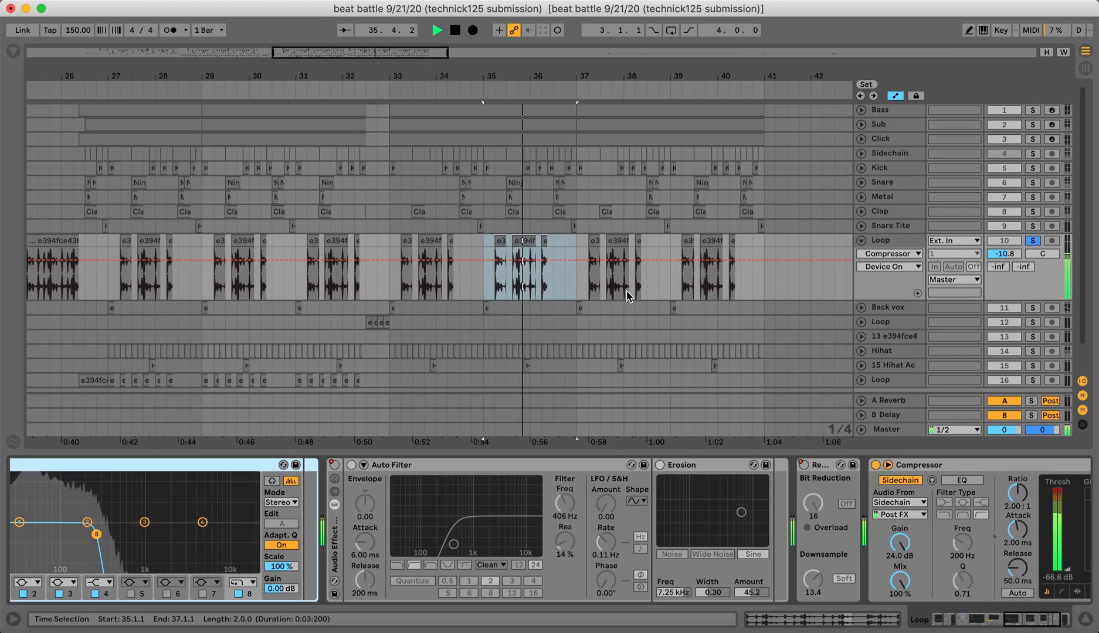
- Solo the Back vox track and audition its clip at 9.1.1
key(minus)
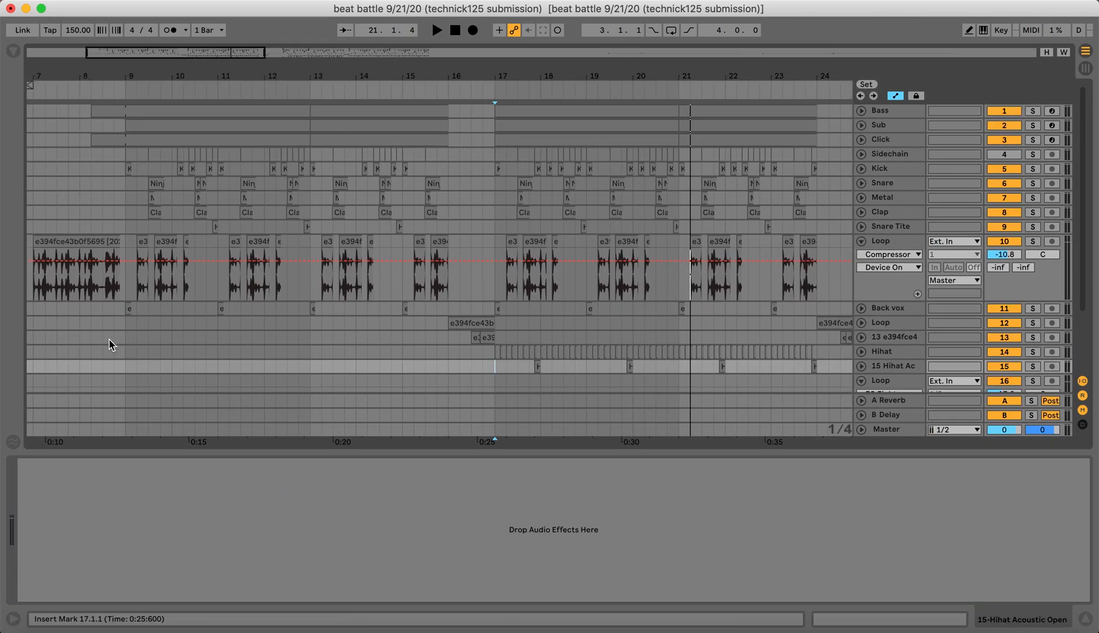
scroll(109, 339, right, 10)
scroll(109, 338, left, 10)
scroll(109, 339, up, 1)
scroll(151, 296, up, 5)
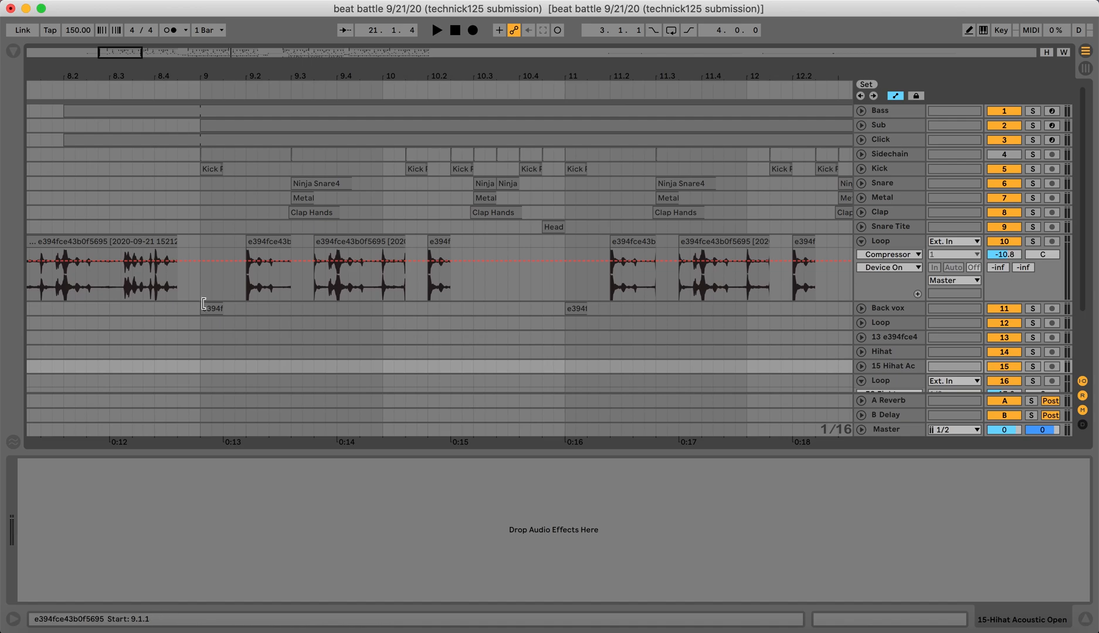
click(203, 303)
key(space)
key(space)
- Examine the Back vox effect chain from Reverb to Compressor and replay the clip at 9.1.1
scroll(572, 467, down, 5)
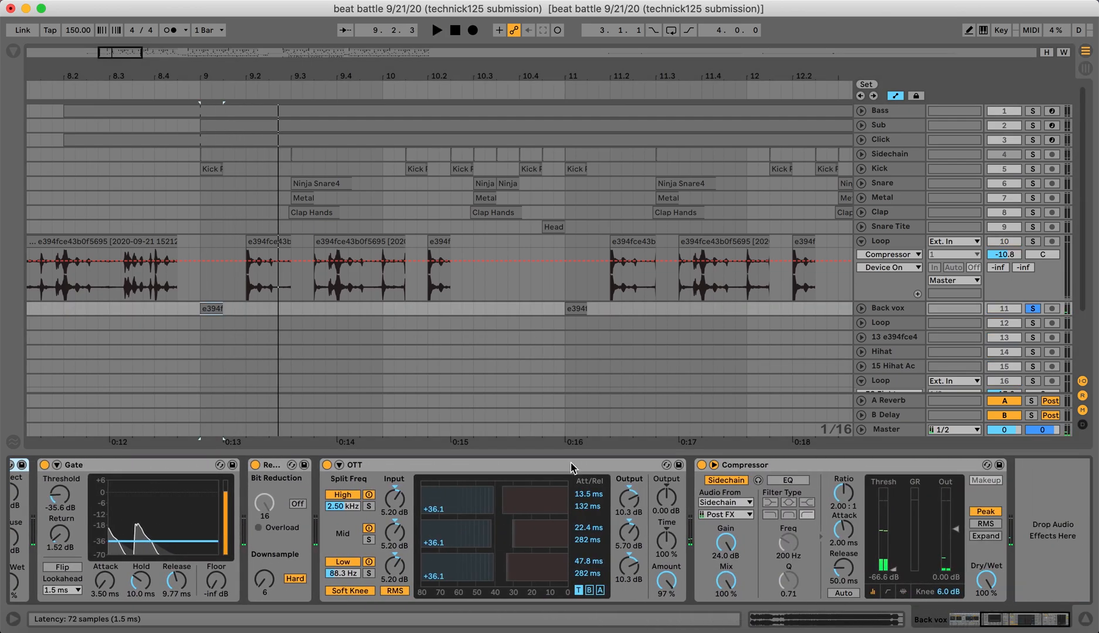
scroll(572, 468, left, 5)
key(space)
key(space)
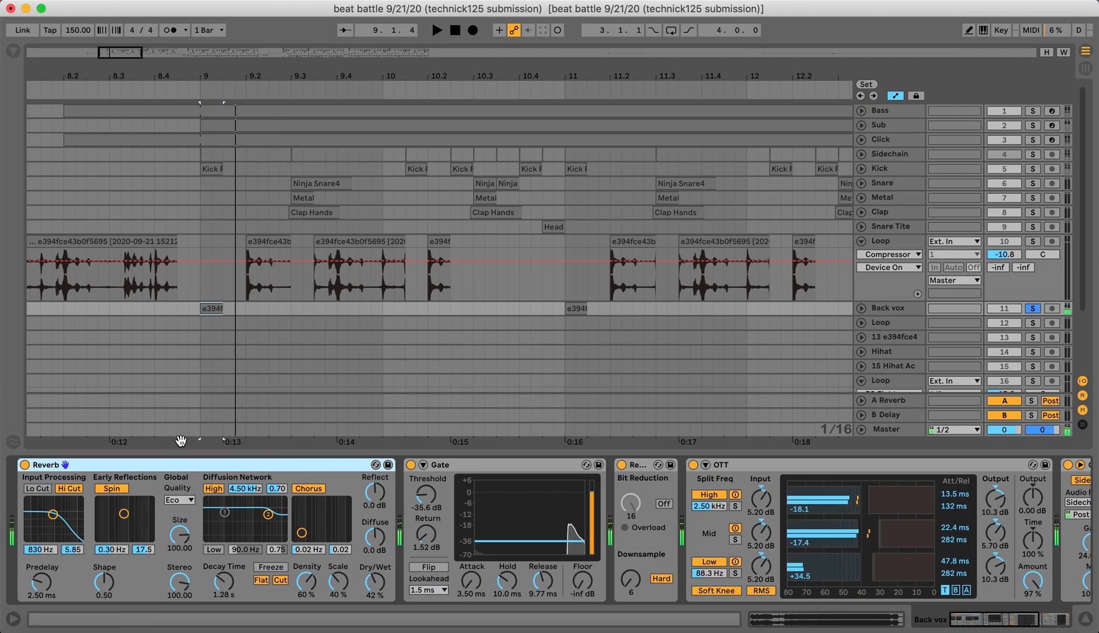
- Deactivate all effects on the Back vox track to hear the dry clip at 9.1.1
click(232, 465)
key(super+a)
key(0)
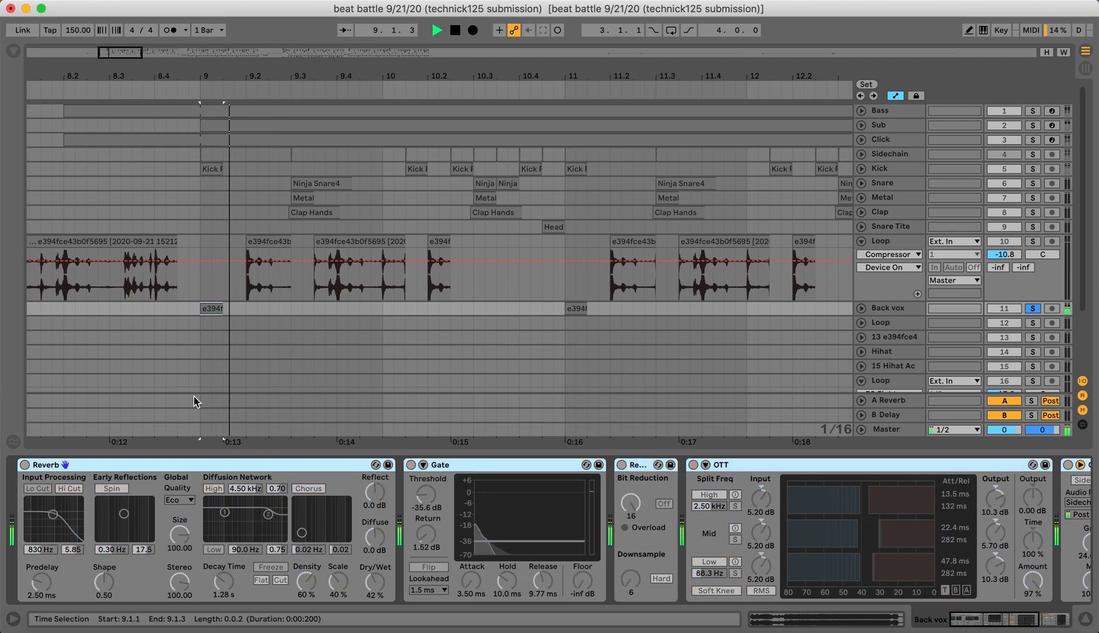
- Reset the transposition of the Back vox clip at 9.1.1 to 0 st and audition it
double_click(211, 309)
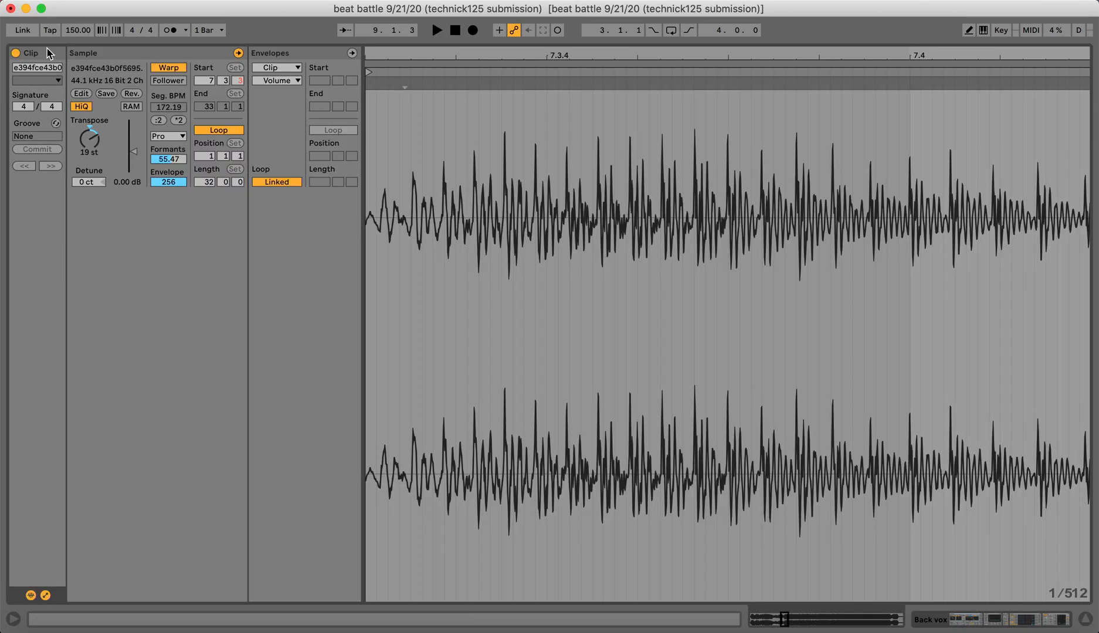
double_click(88, 126)
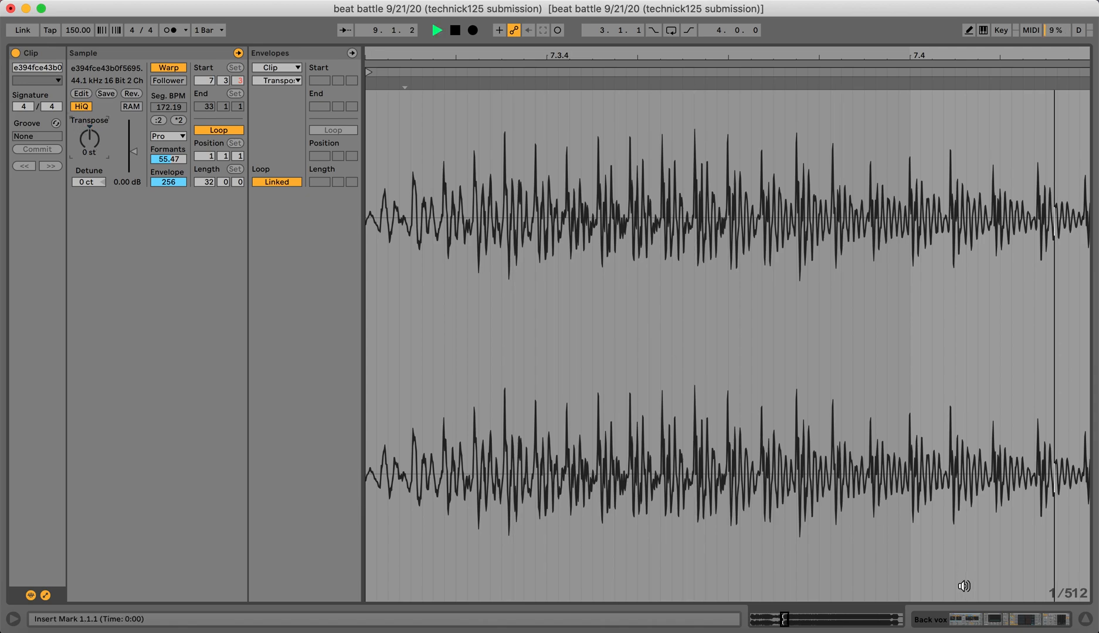
key(space)
key(space)
key(space)
click(939, 621)
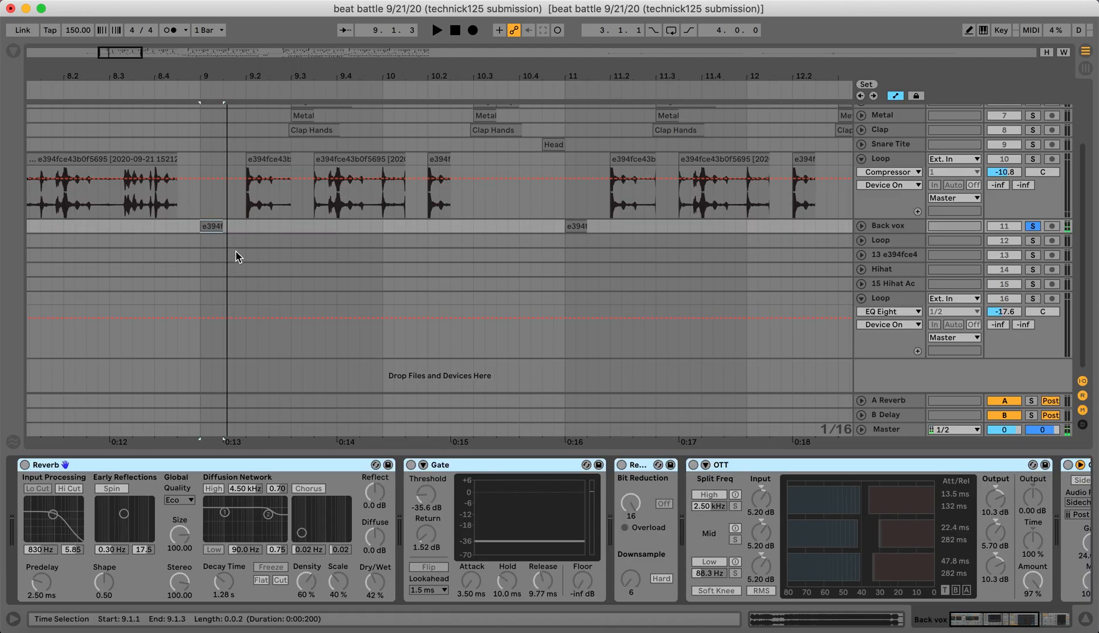
- Compare the dry Back vox clips at 9.1.1 and 11.1.1 by playing each one
key(space)
click(577, 226)
key(space)
key(space)
click(216, 227)
key(space)
key(space)
key(space)
key(space)
click(578, 224)
key(space)
key(space)
- Enable the Reverb on the Back vox track and audition the clip at 9.1.1
click(171, 467)
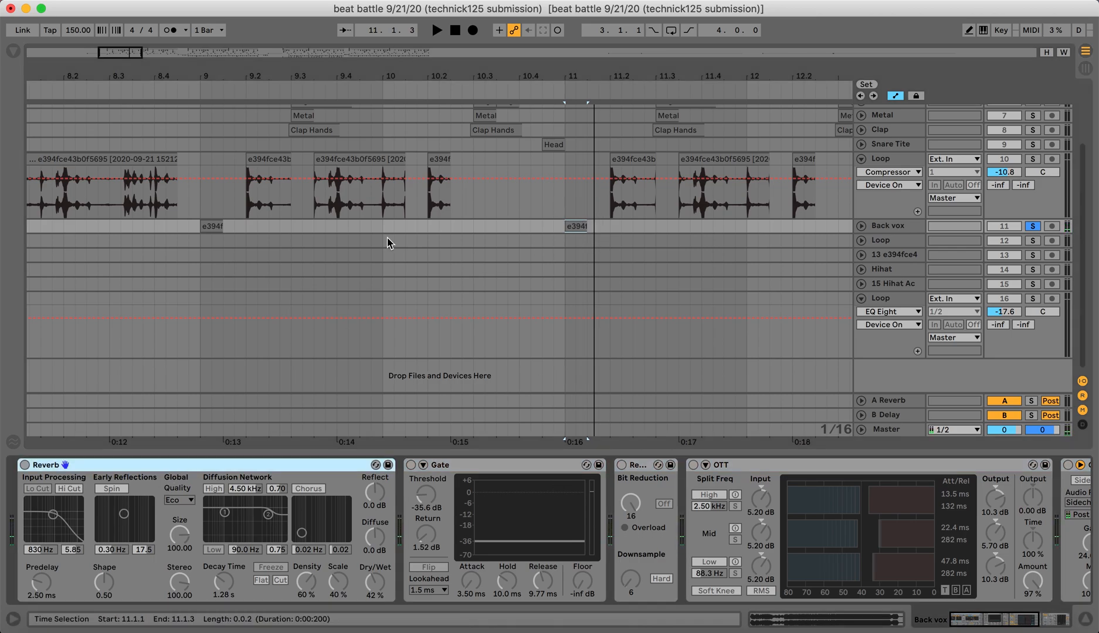
click(359, 227)
click(24, 465)
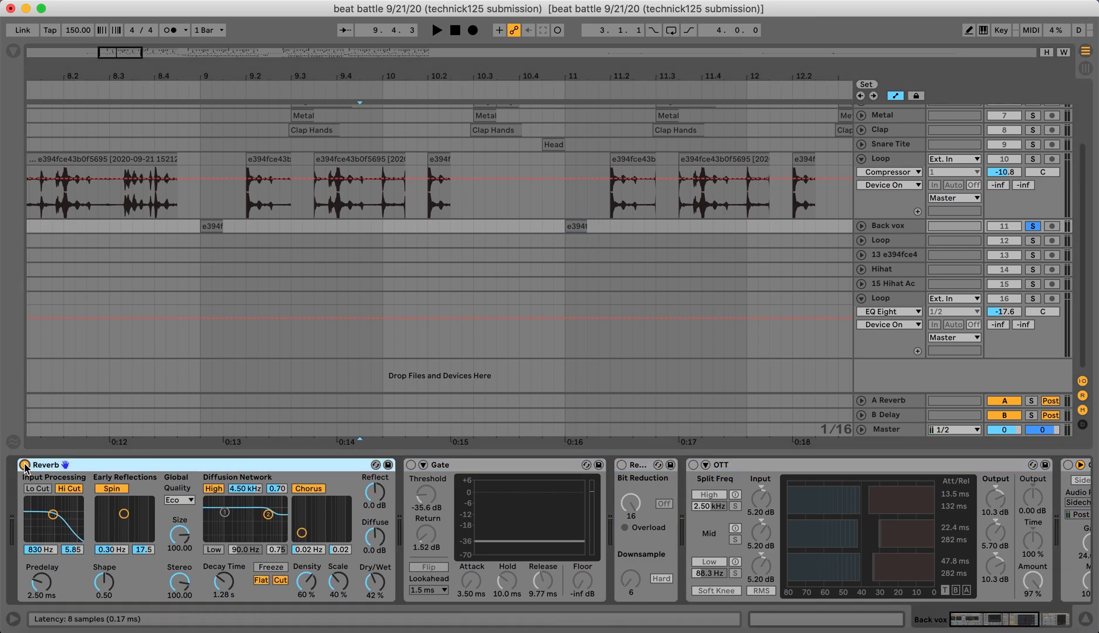
click(211, 226)
key(space)
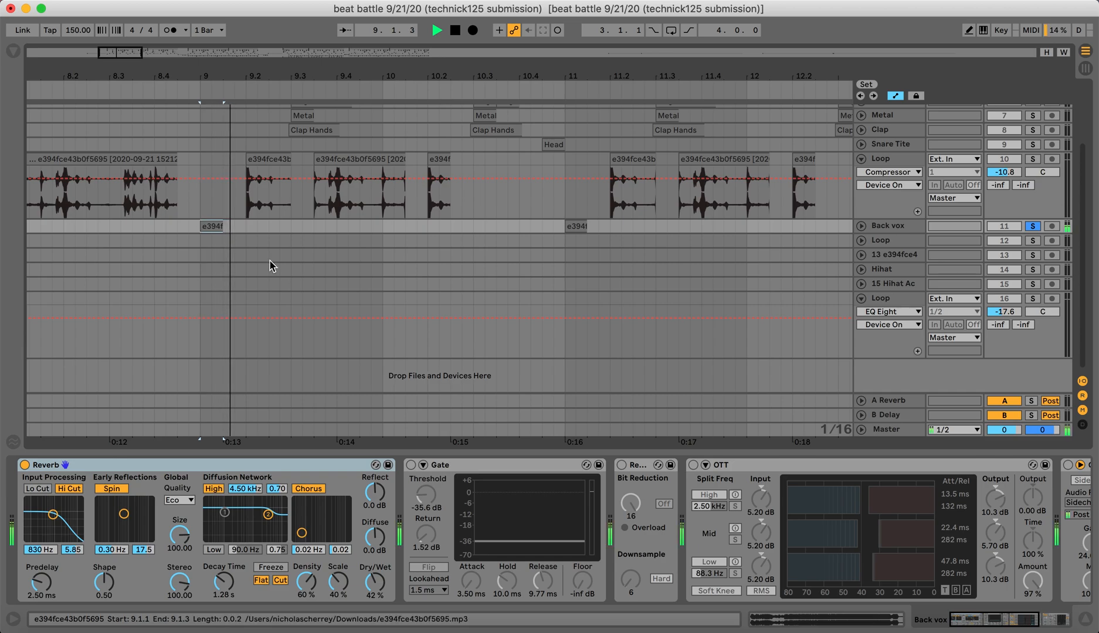
- Enable the Gate after the Reverb on the Back vox track and audition the clip
click(411, 465)
key(space)
- Enable the Redux and OTT devices on the Back vox track while auditioning the clip
key(space)
scroll(727, 498, right, 4)
key(space)
click(591, 465)
scroll(591, 468, right, 4)
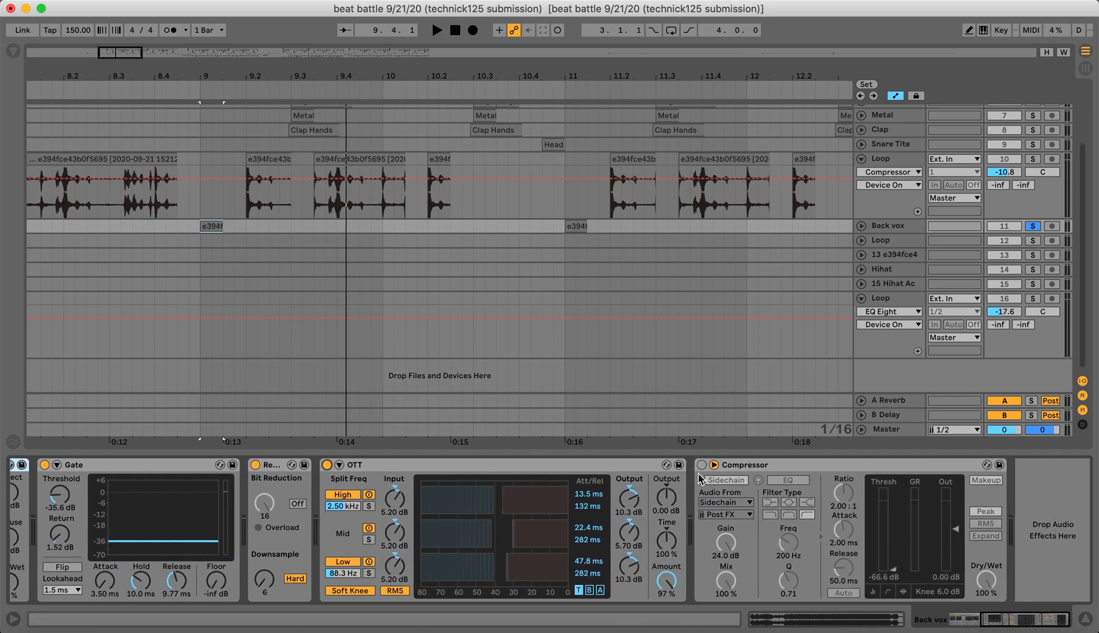
- Enable the sidechained Compressor on the Back vox track and audition the complete effect chain
key(space)
key(space)
click(725, 480)
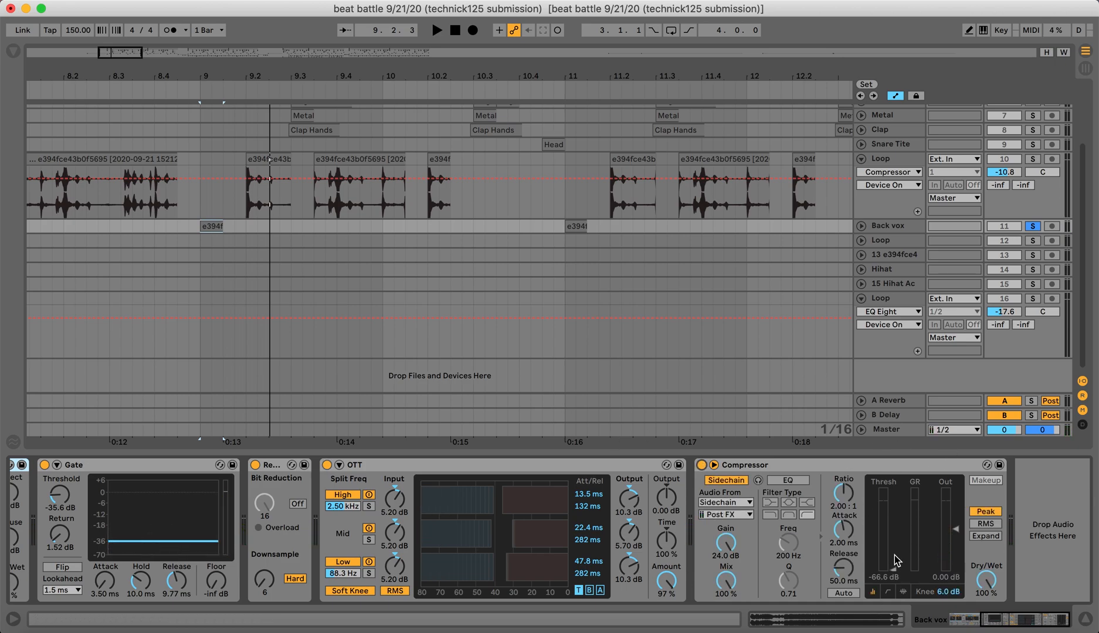
key(space)
key(space)
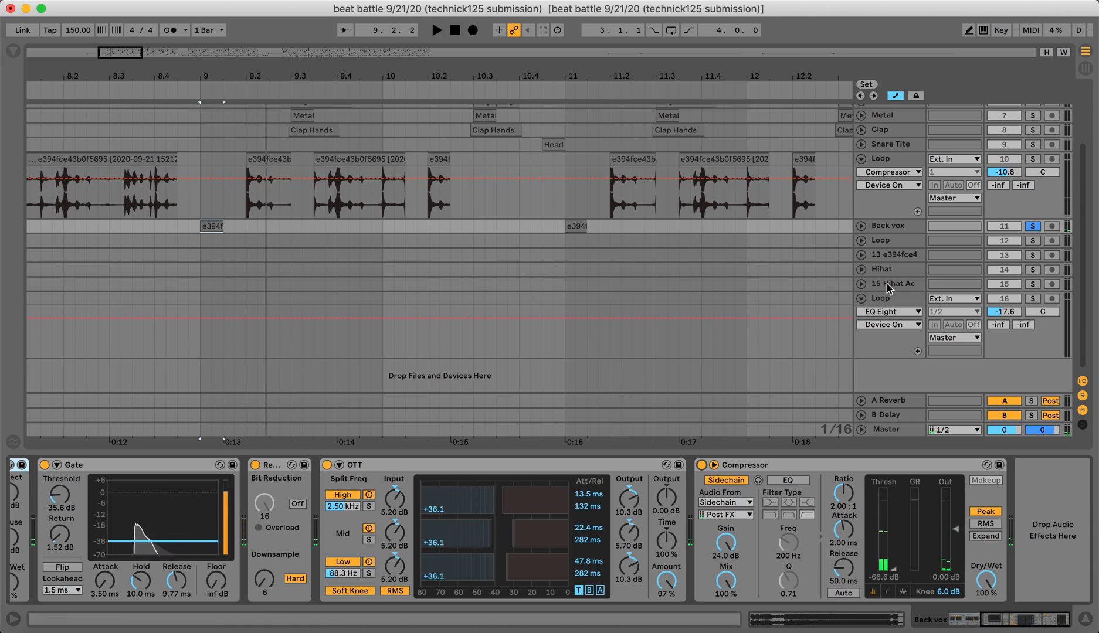
- Clear the solo on the Back vox track and bring the whole arrangement into view
key(minus)
key(minus)
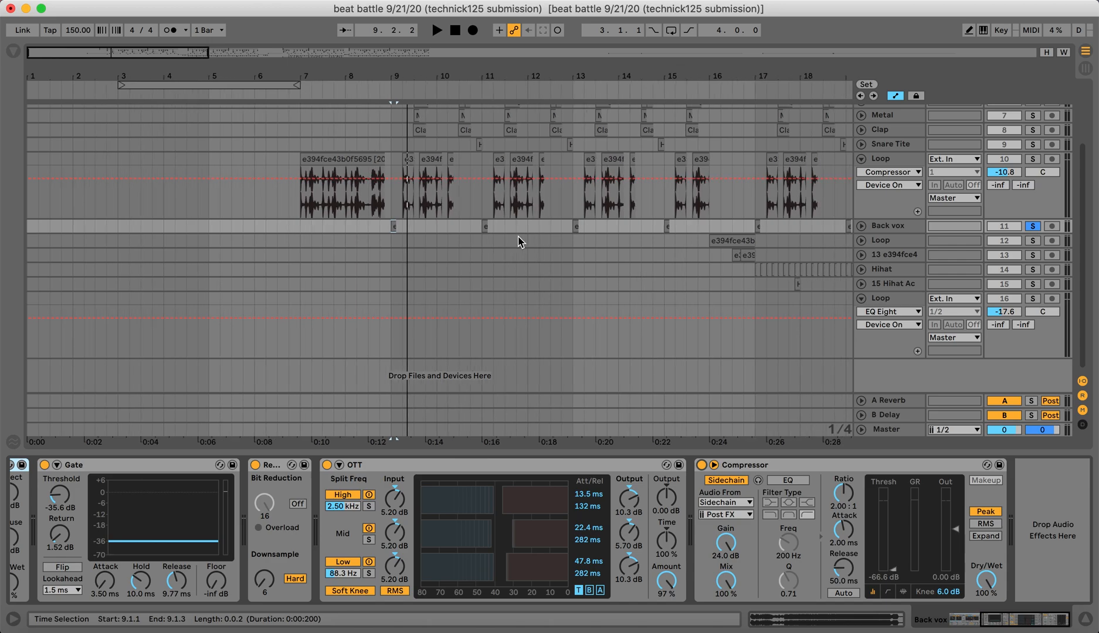
scroll(559, 252, right, 5)
scroll(558, 253, up, 1)
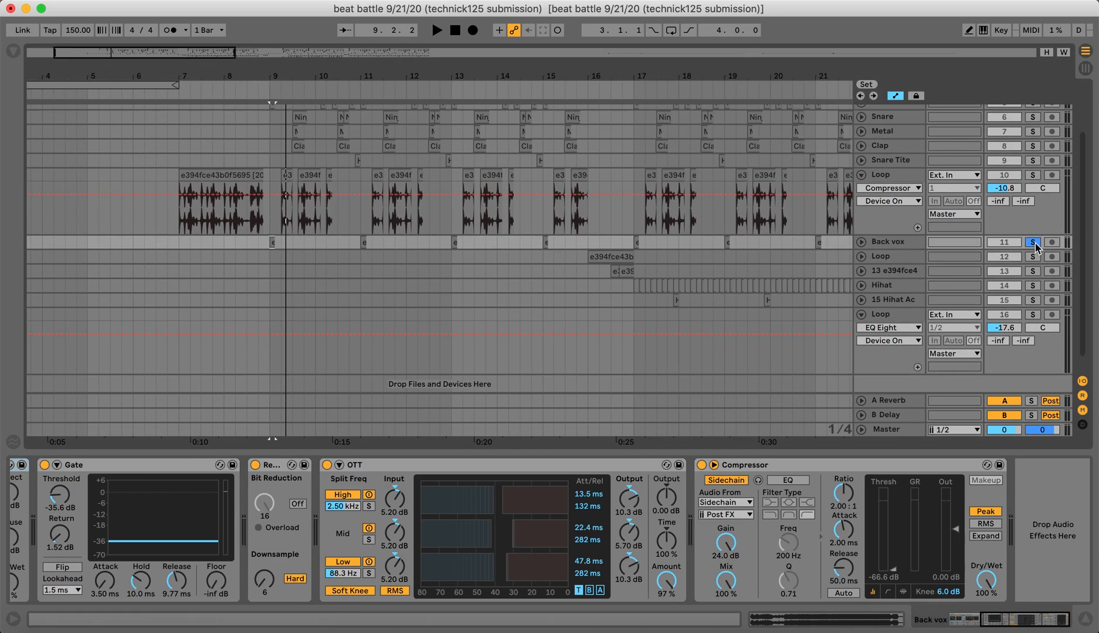
scroll(699, 242, down, 5)
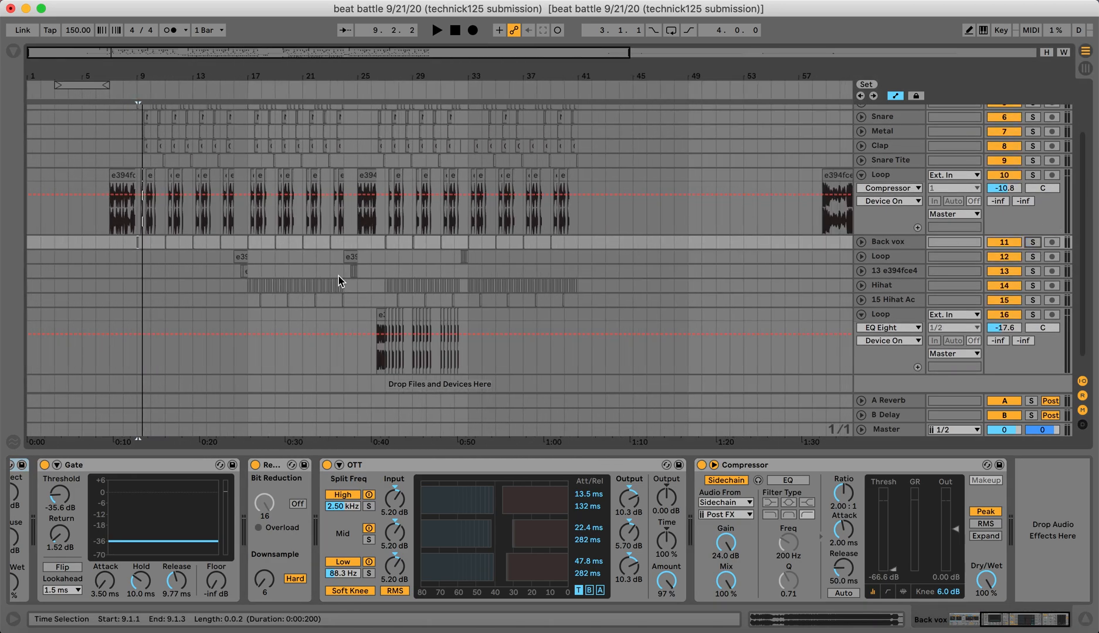
- Set the playback start to 7.1.1 on Loop track 10 and play the full arrangement
scroll(282, 289, up, 3)
scroll(229, 241, up, 5)
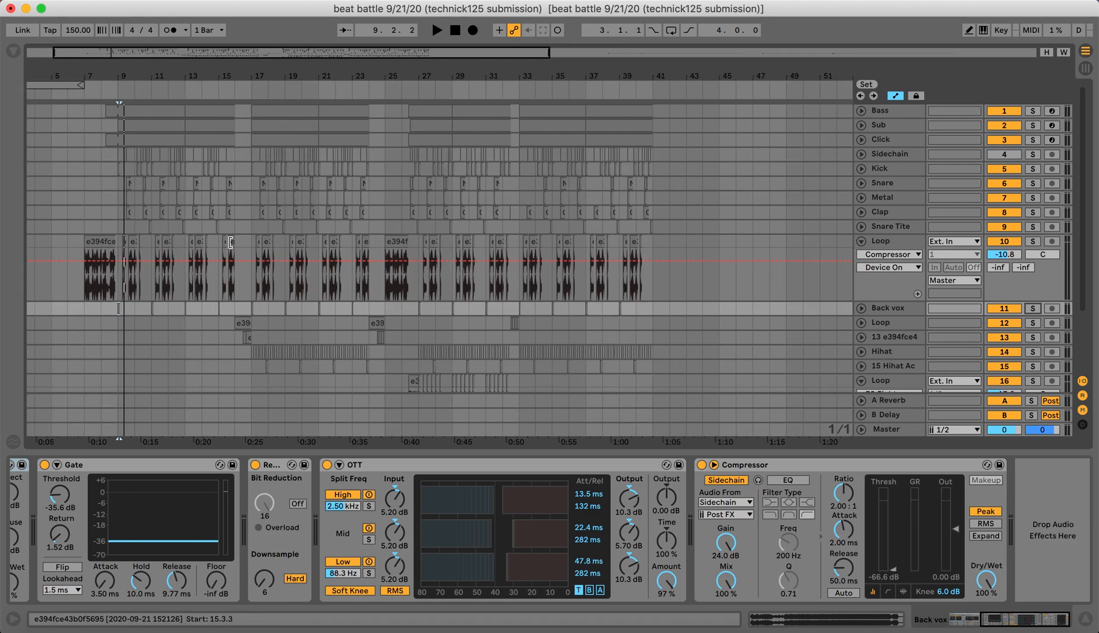
scroll(231, 246, left, 10)
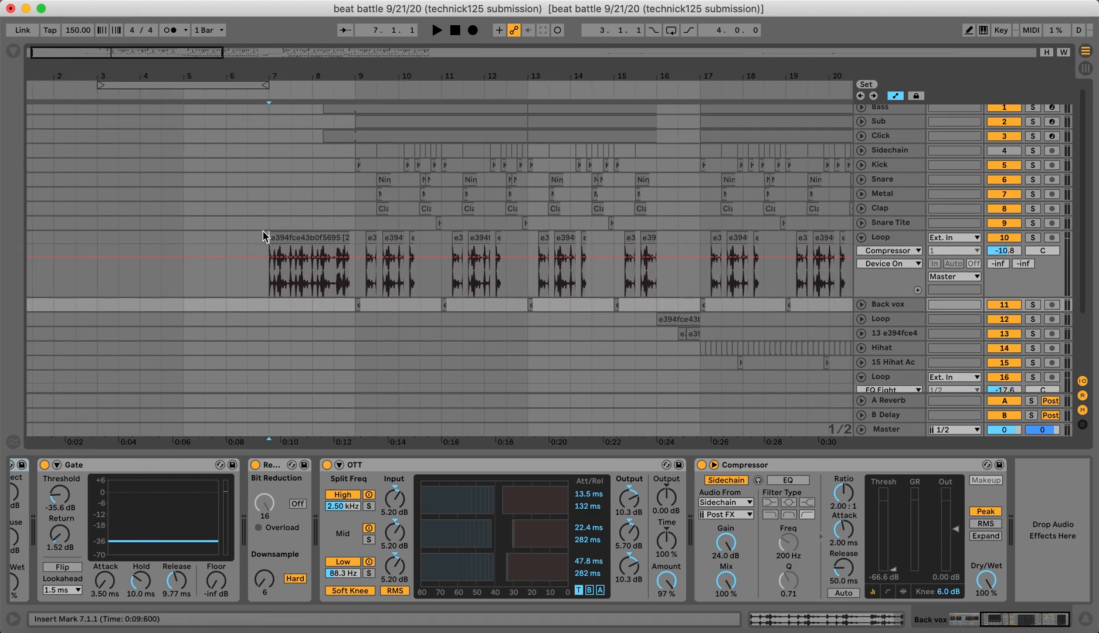
click(262, 237)
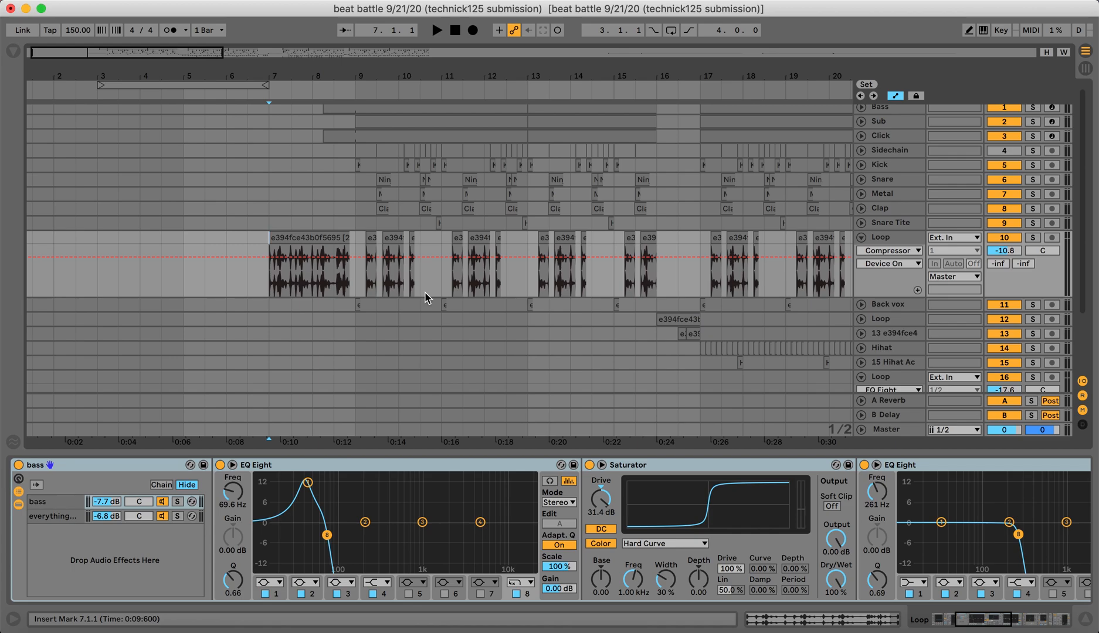
key(space)
scroll(425, 298, down, 6)
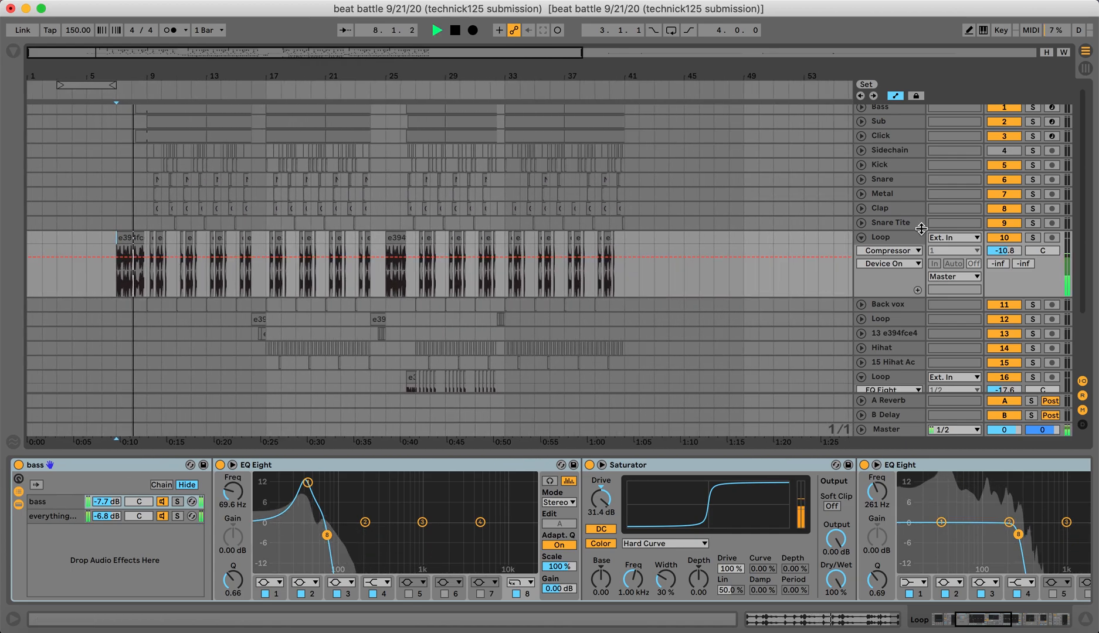
- Fold Loop tracks 10 and 16 and hide the device view during playback
click(861, 238)
click(1085, 620)
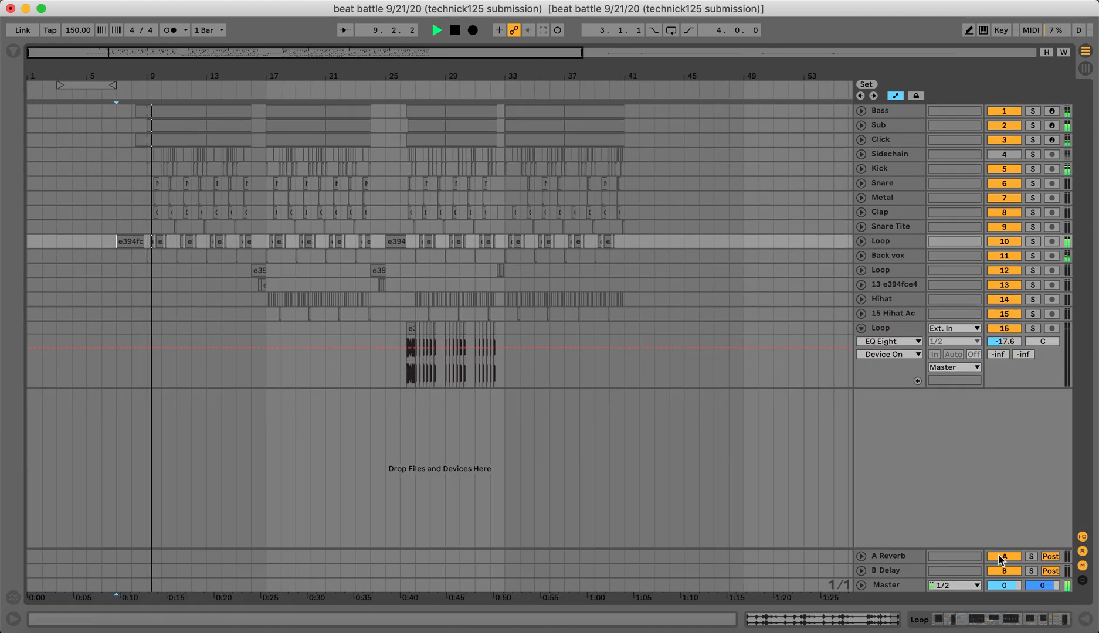
click(861, 328)
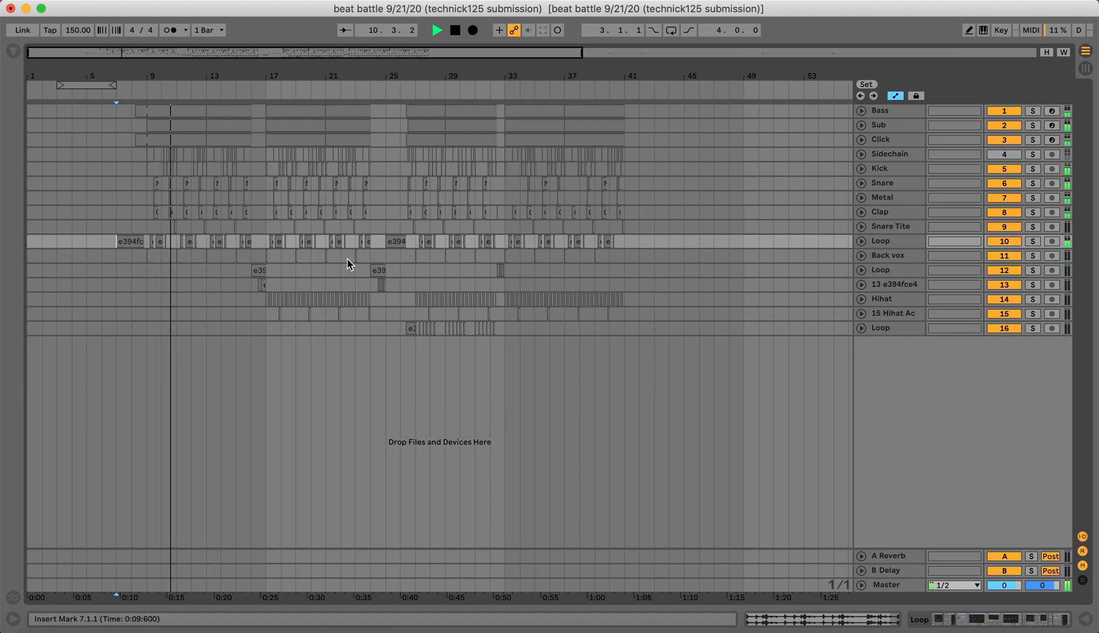